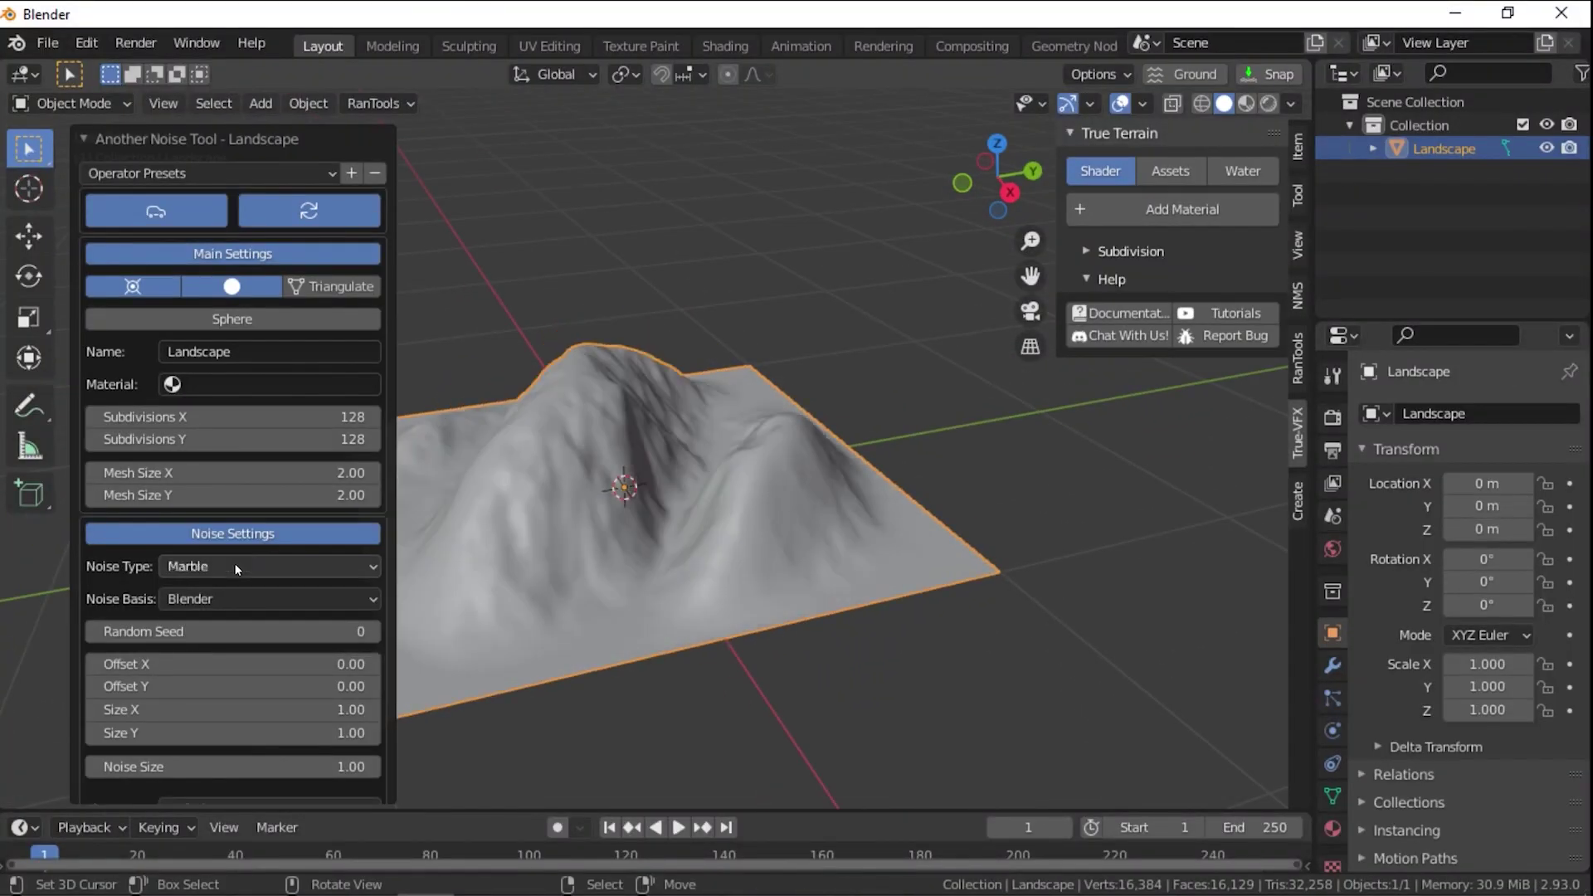
Orbit the viewport around the new craggy Strata hTerrain landscape.
middle_drag(580, 598, 689, 607)
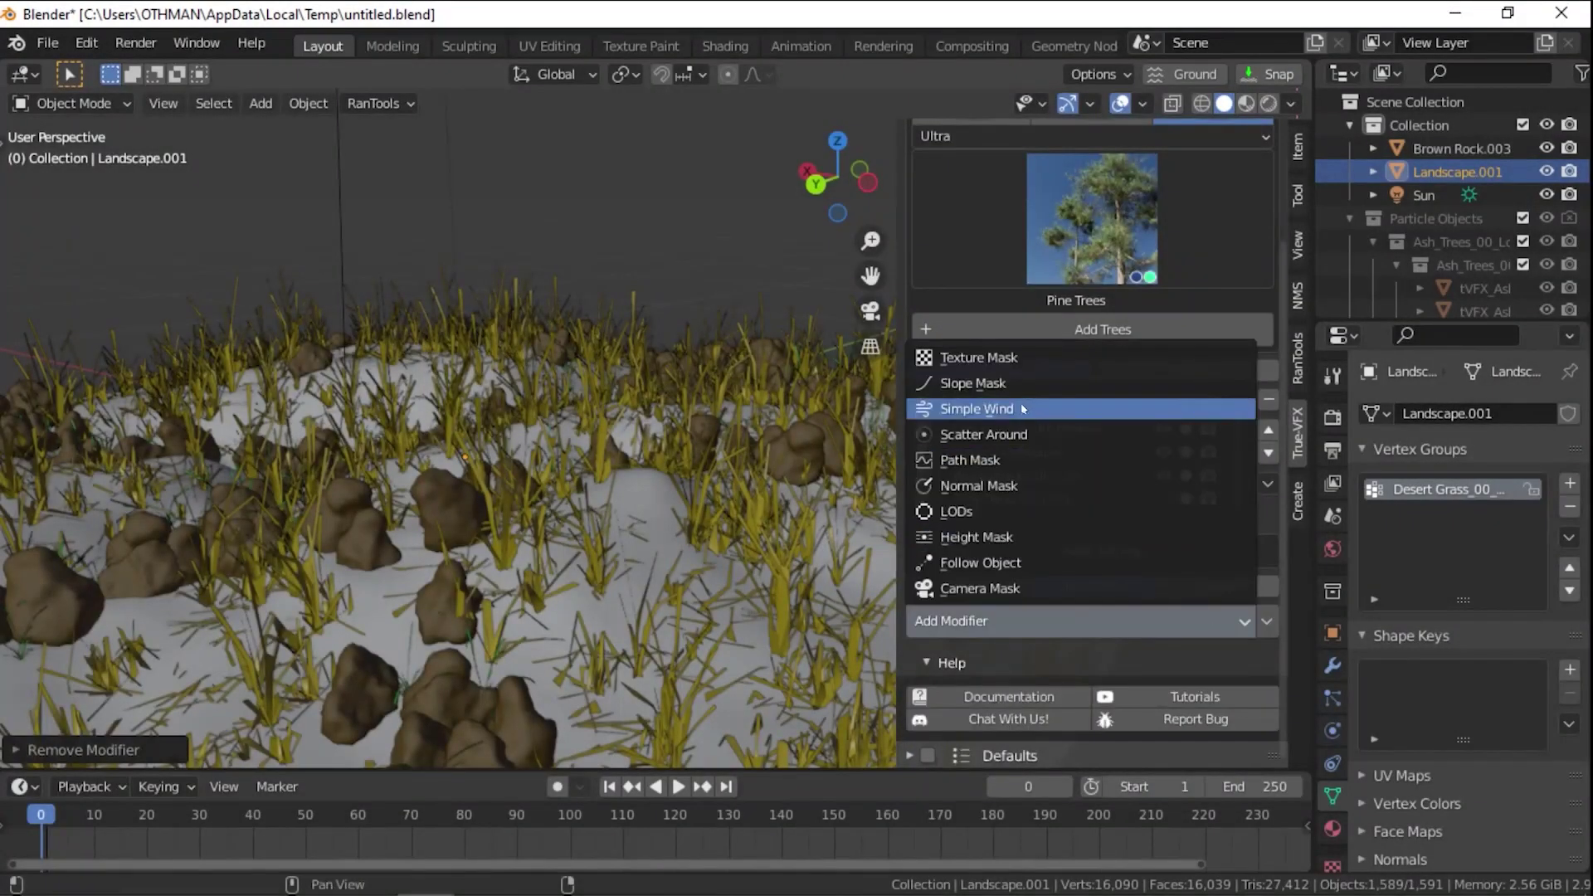
Add a Simple Wind modifier, play the sway, and set an inverted Desert Grass density map.
click(1023, 409)
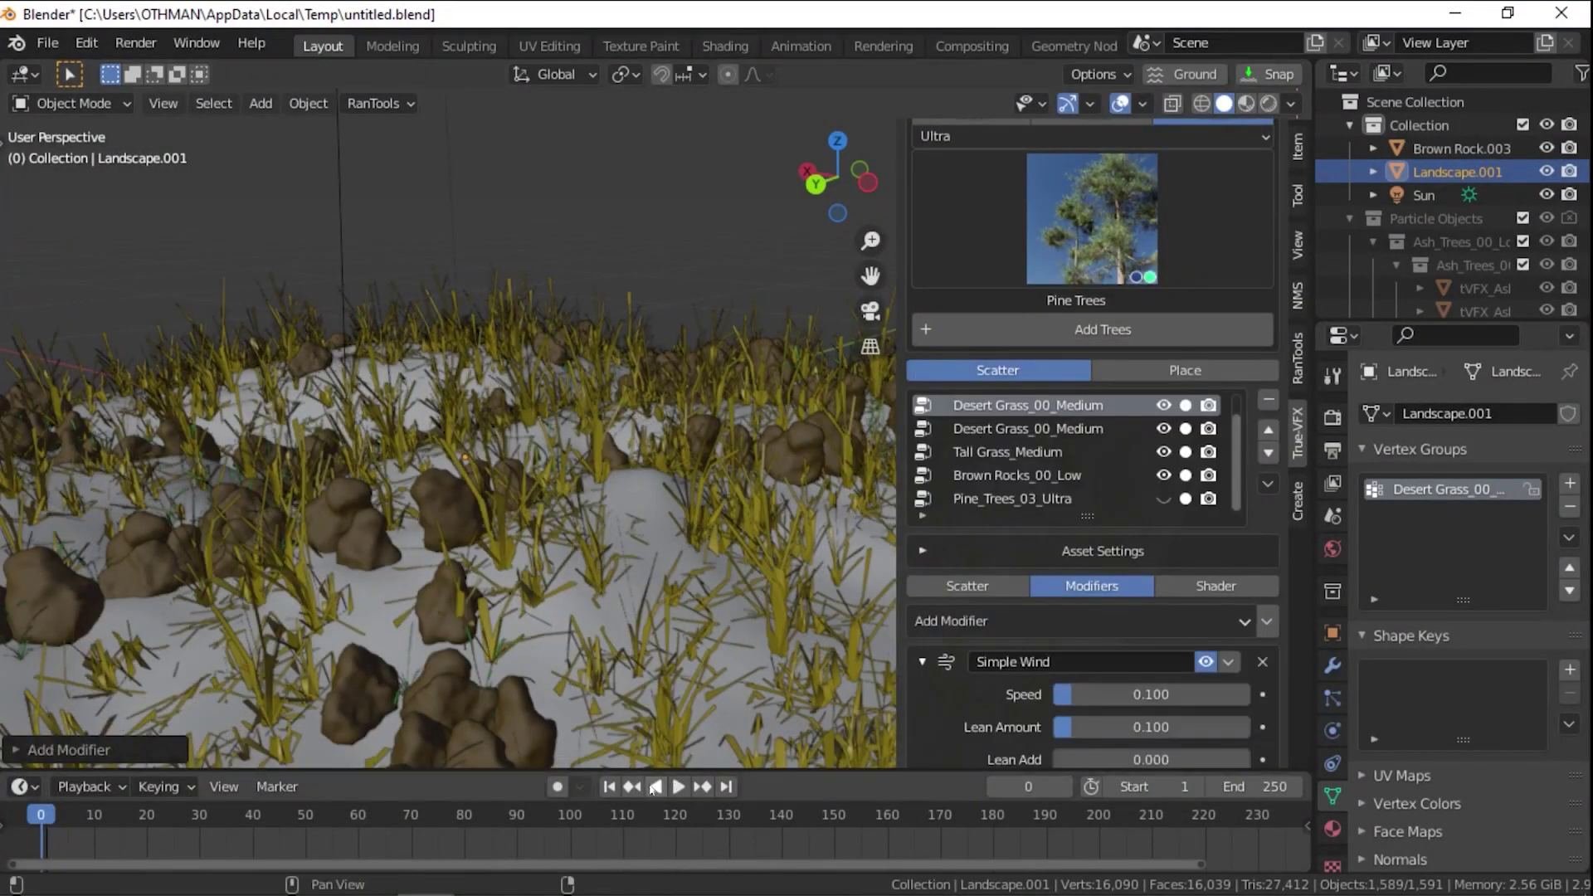
key(space)
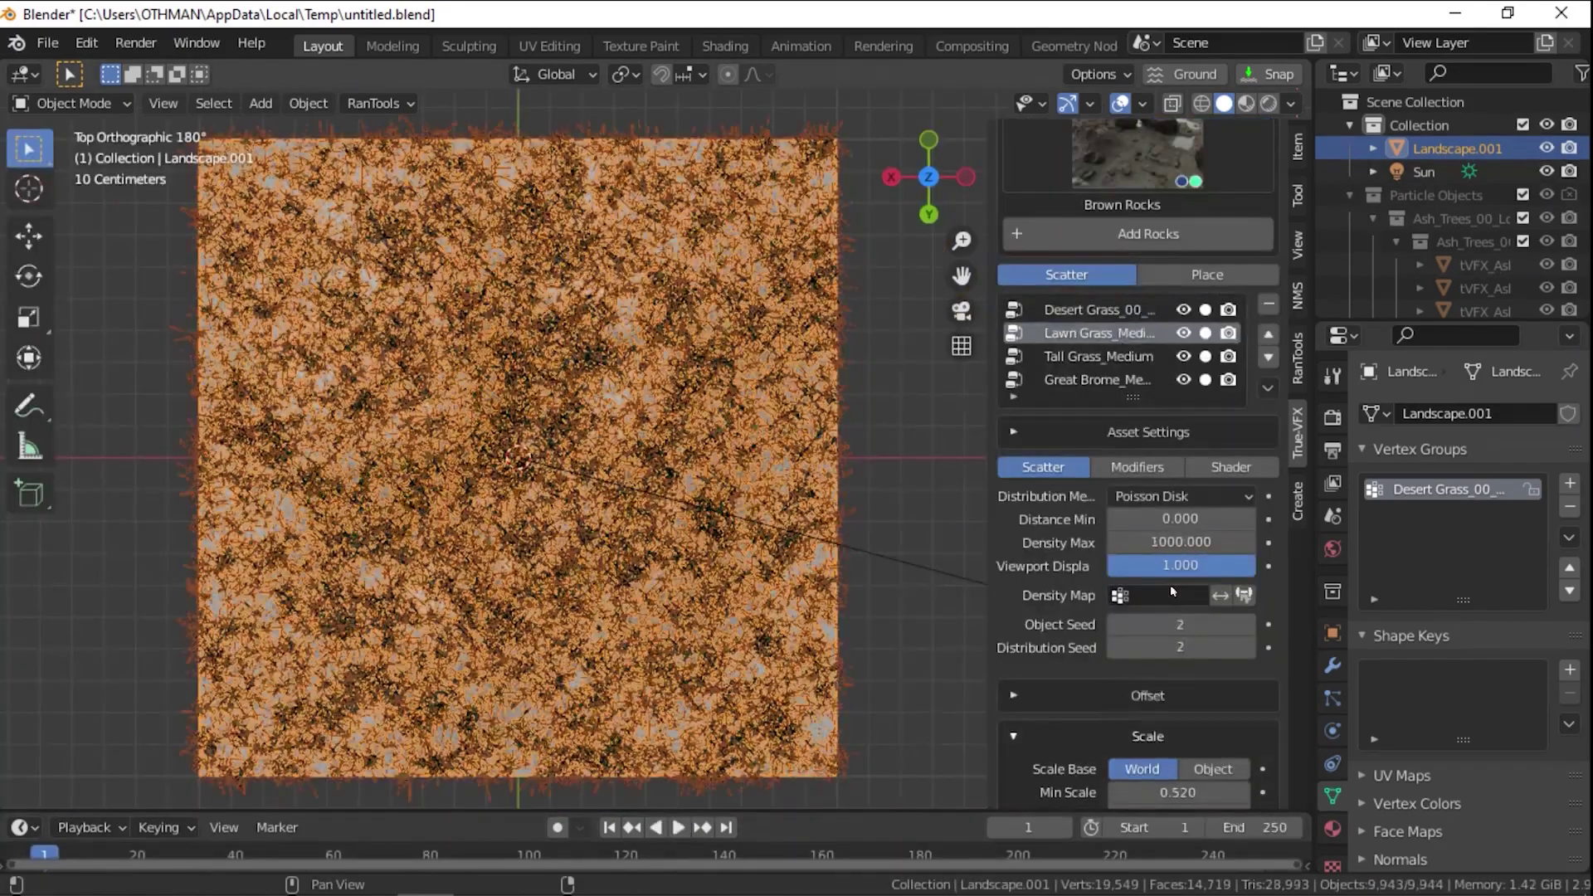
click(1170, 595)
click(1237, 631)
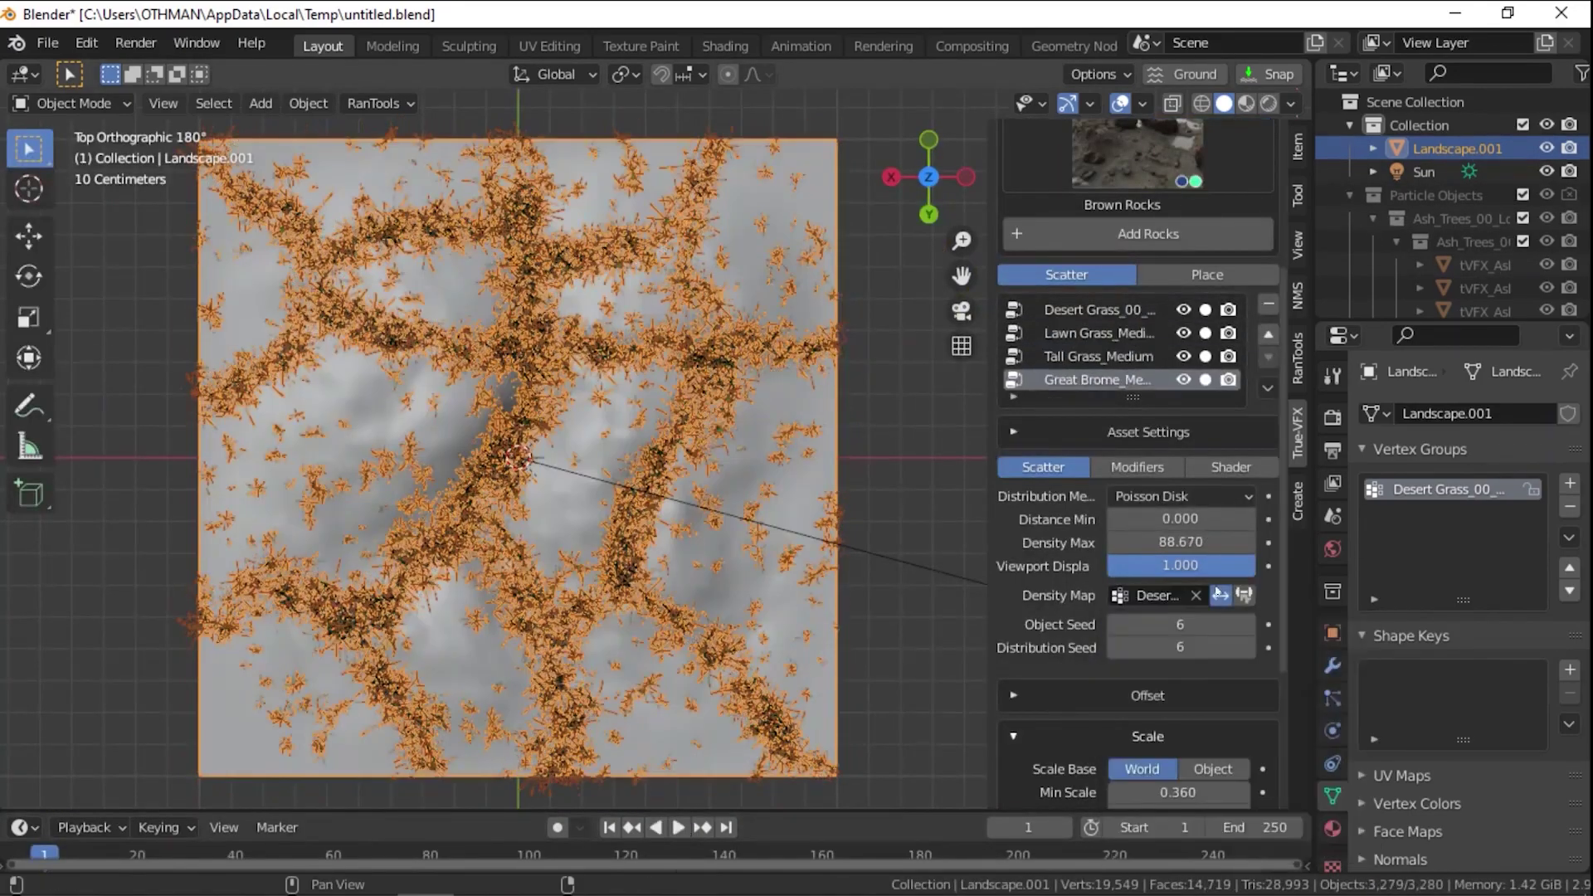
click(1220, 595)
Select the Desert Grass scatter and orbit in close around the tree trunk.
click(1096, 309)
middle_drag(581, 432, 593, 508)
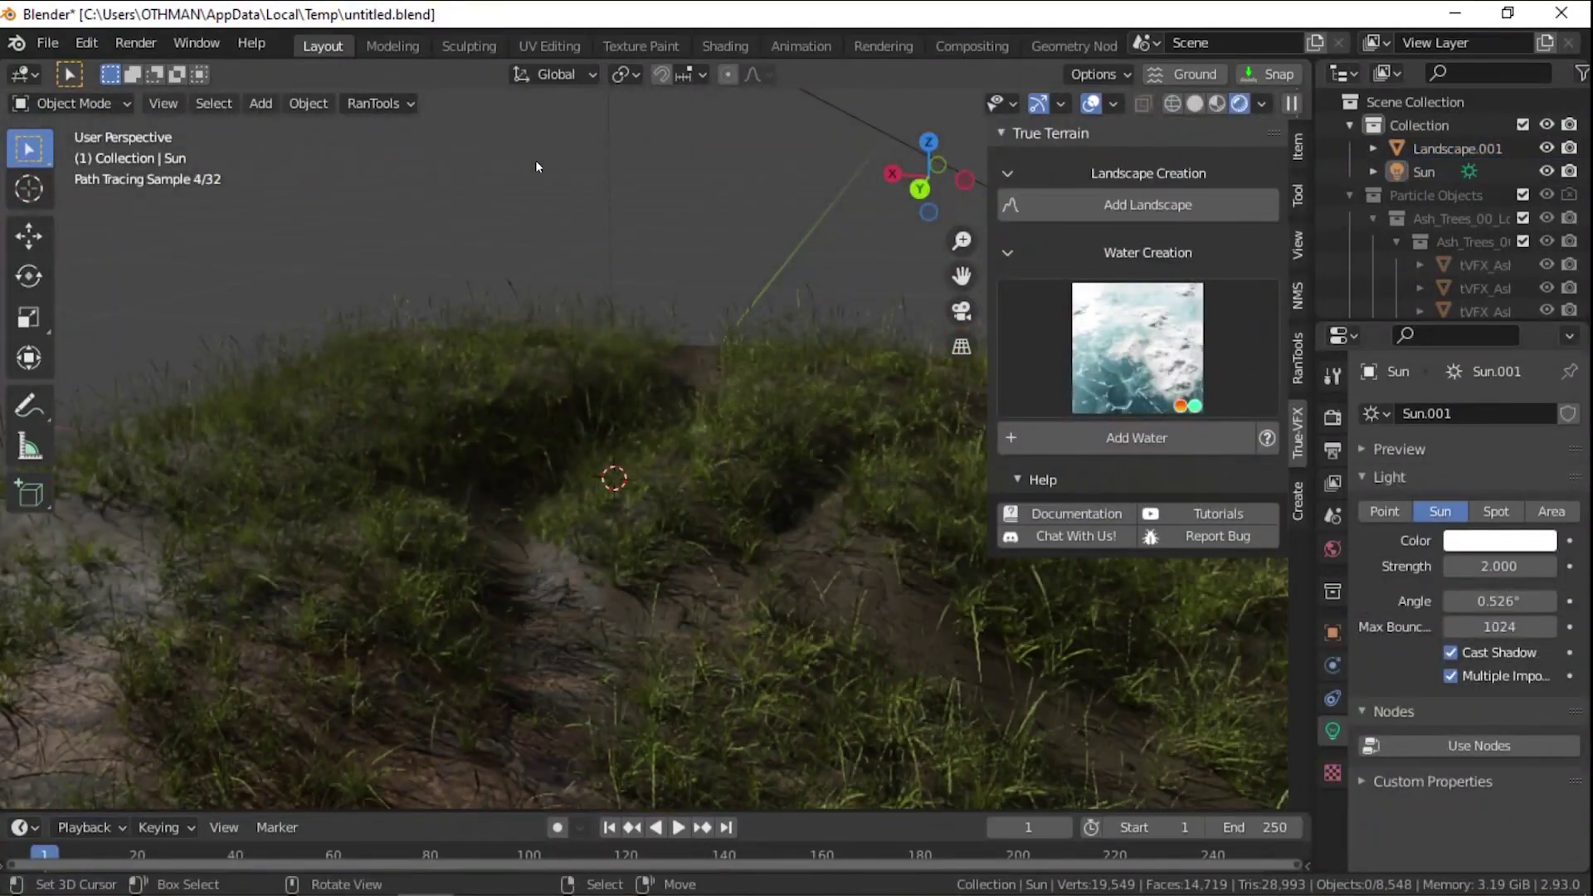
scroll(764, 631, up, 5)
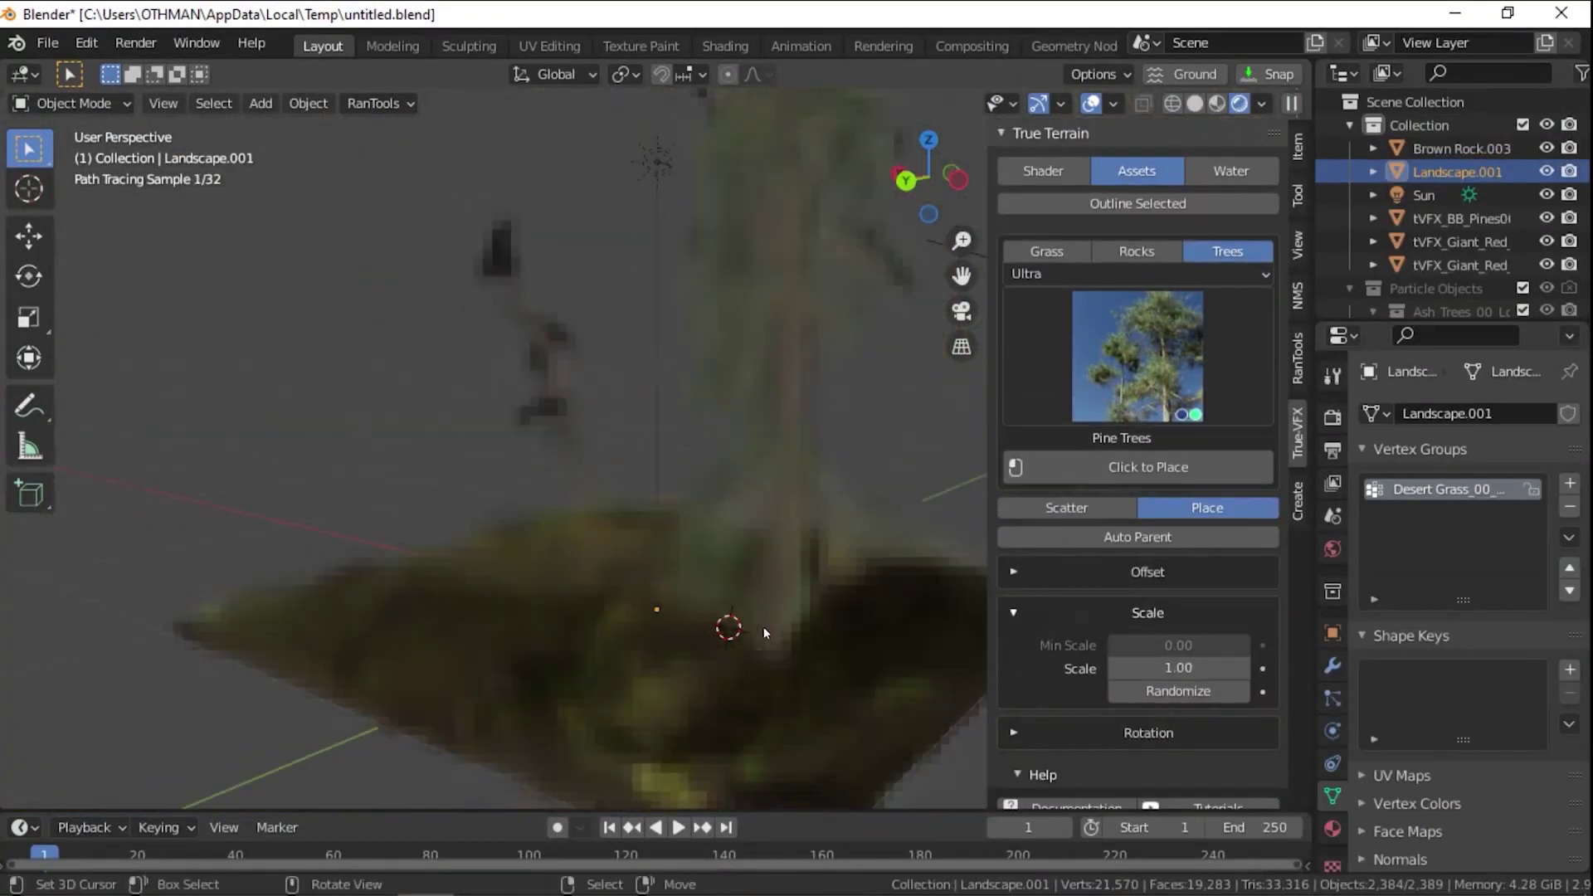
scroll(584, 504, up, 1)
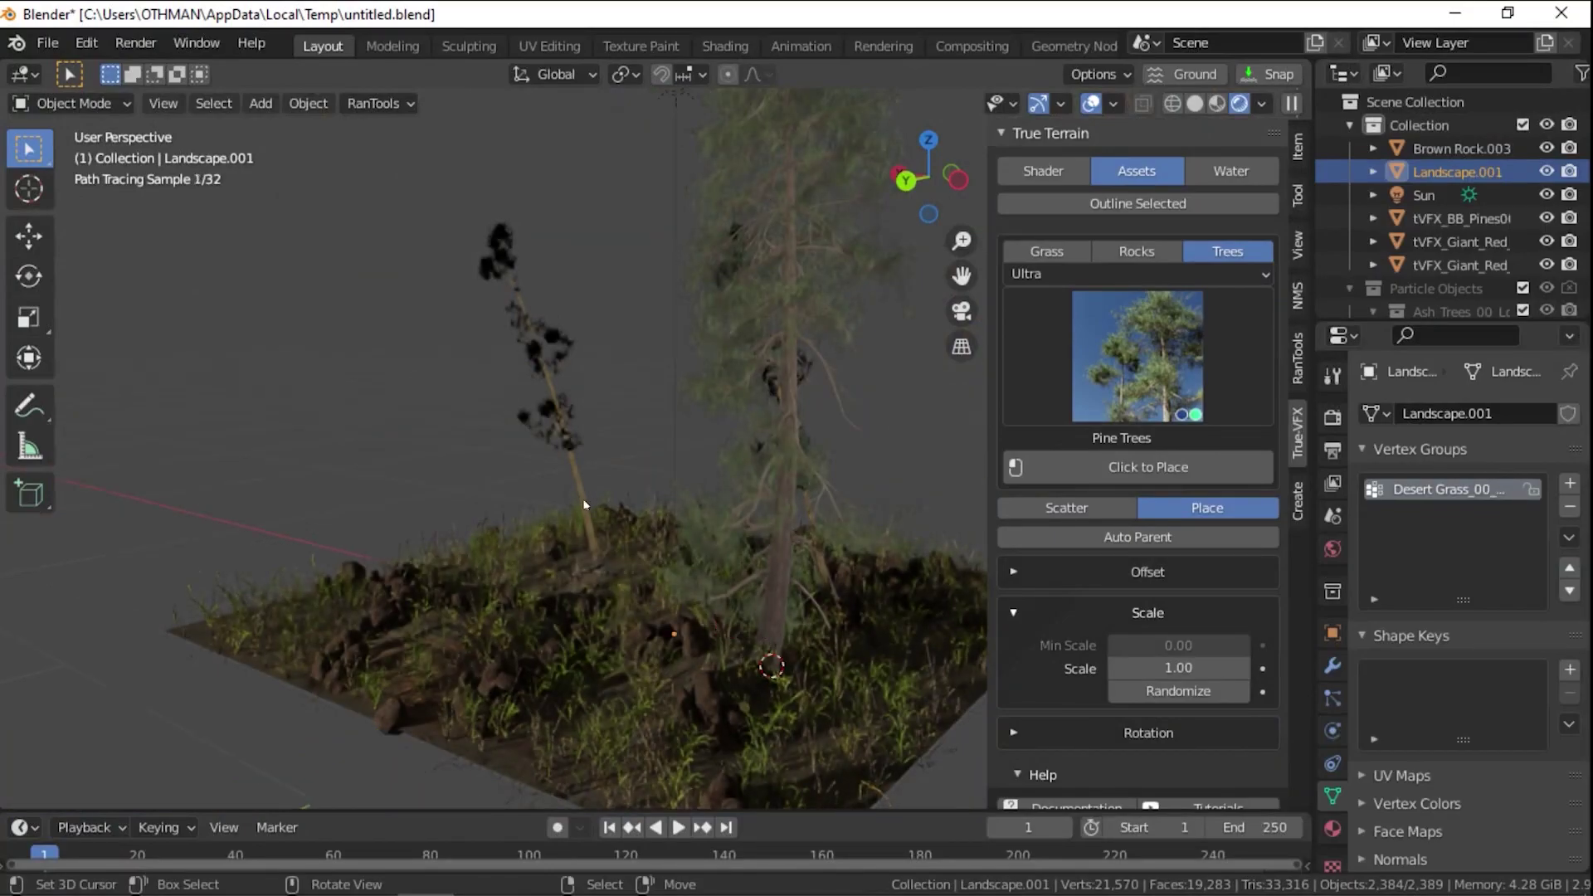
scroll(584, 504, up, 5)
mouse_move(757, 684)
middle_down()
mouse_move(936, 726)
mouse_move(747, 581)
mouse_move(540, 484)
middle_up()
Switch to solid shading and scatter Desert Grass across the bare landscape.
key(z)
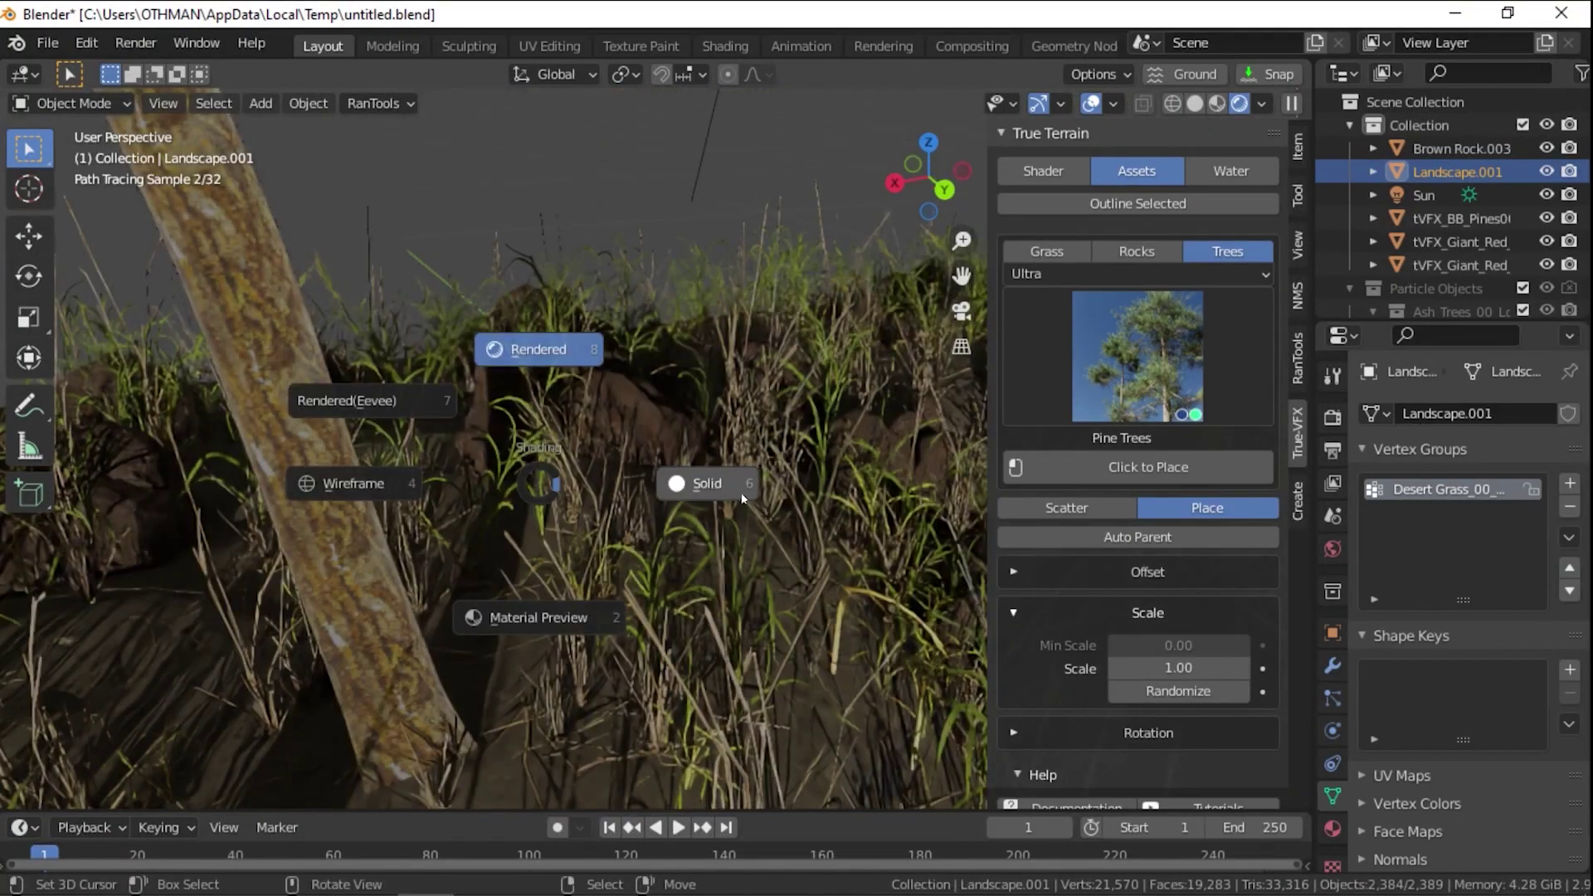
click(743, 498)
click(1148, 492)
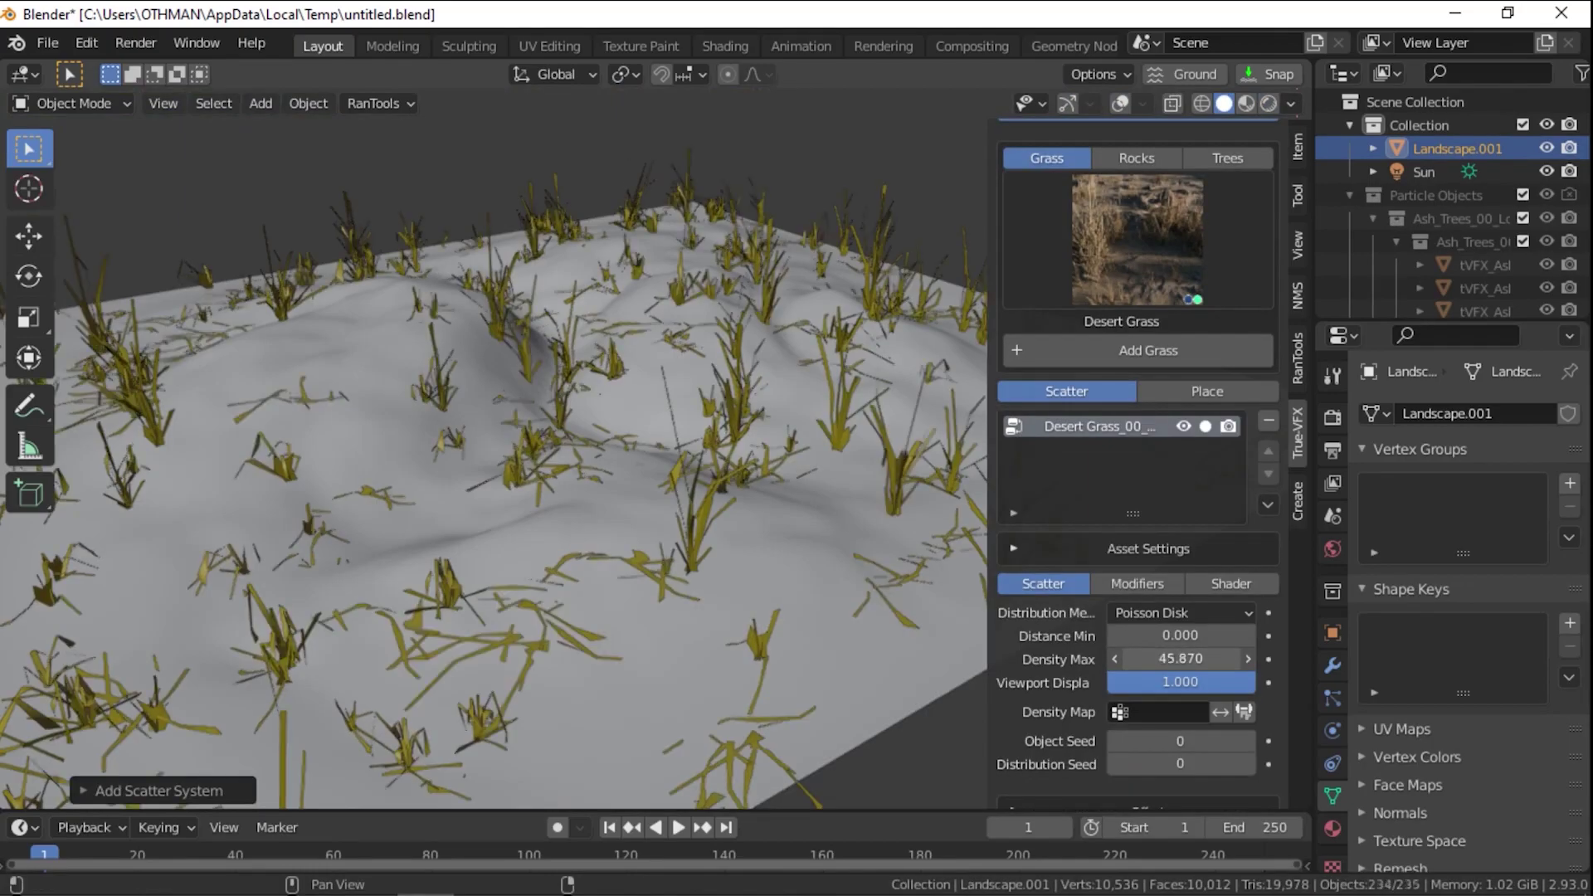
scroll(1090, 712, down, 4)
scroll(1091, 712, up, 6)
Add Lawn Grass from the grass thumbnails as a new scatter.
click(1137, 332)
click(843, 465)
click(1148, 455)
scroll(1233, 563, down, 5)
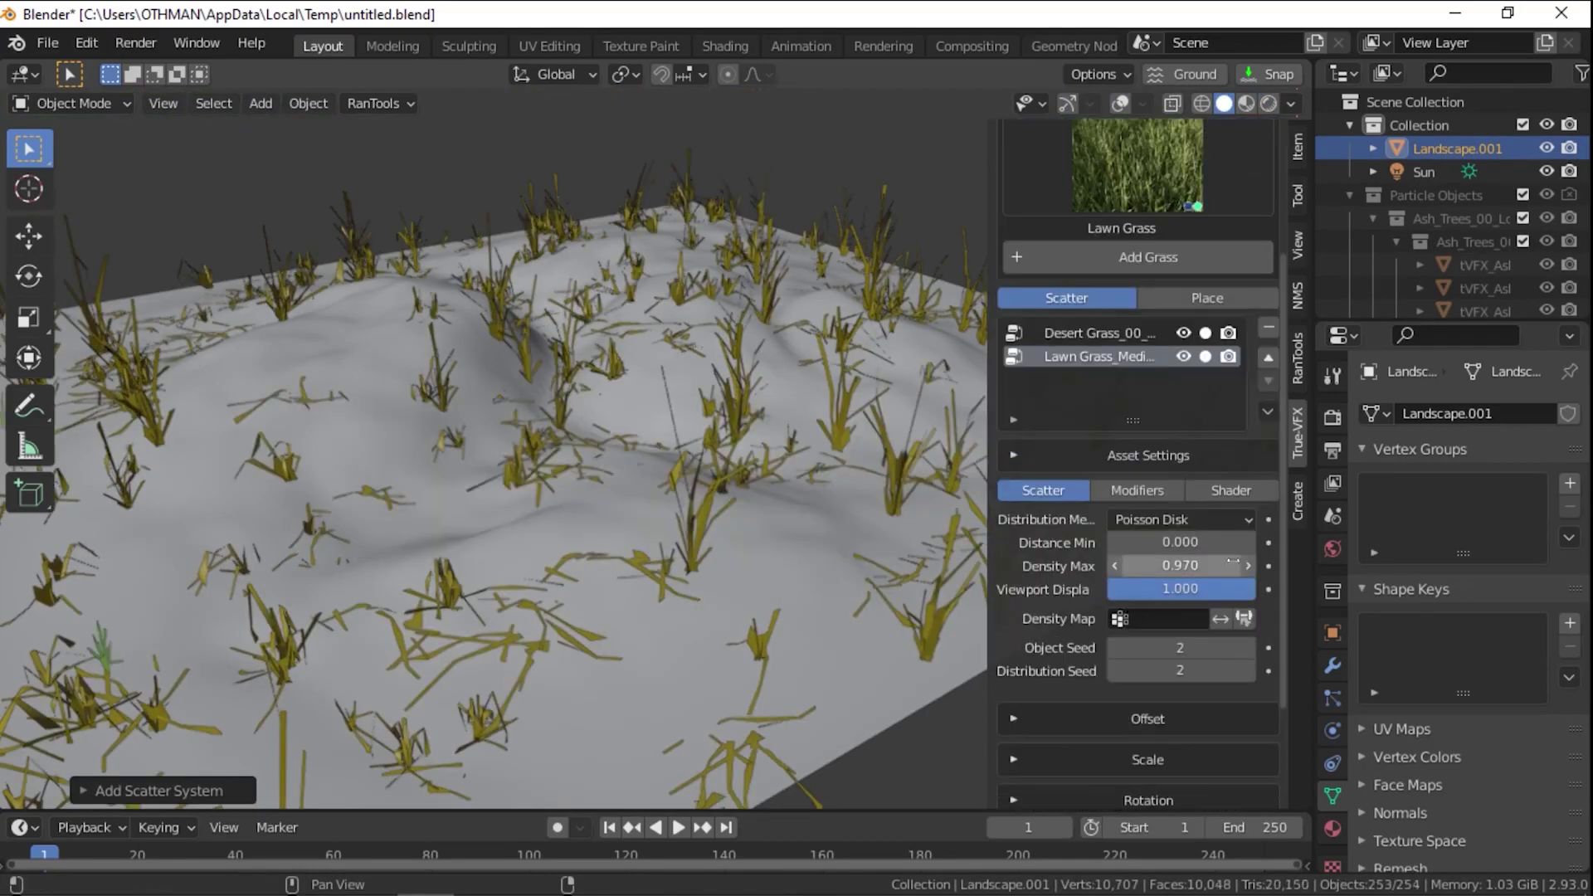
drag(1233, 563, 1278, 565)
scroll(1137, 497, up, 5)
Add a Tall Grass scatter with its density raised to 168.870.
click(1137, 286)
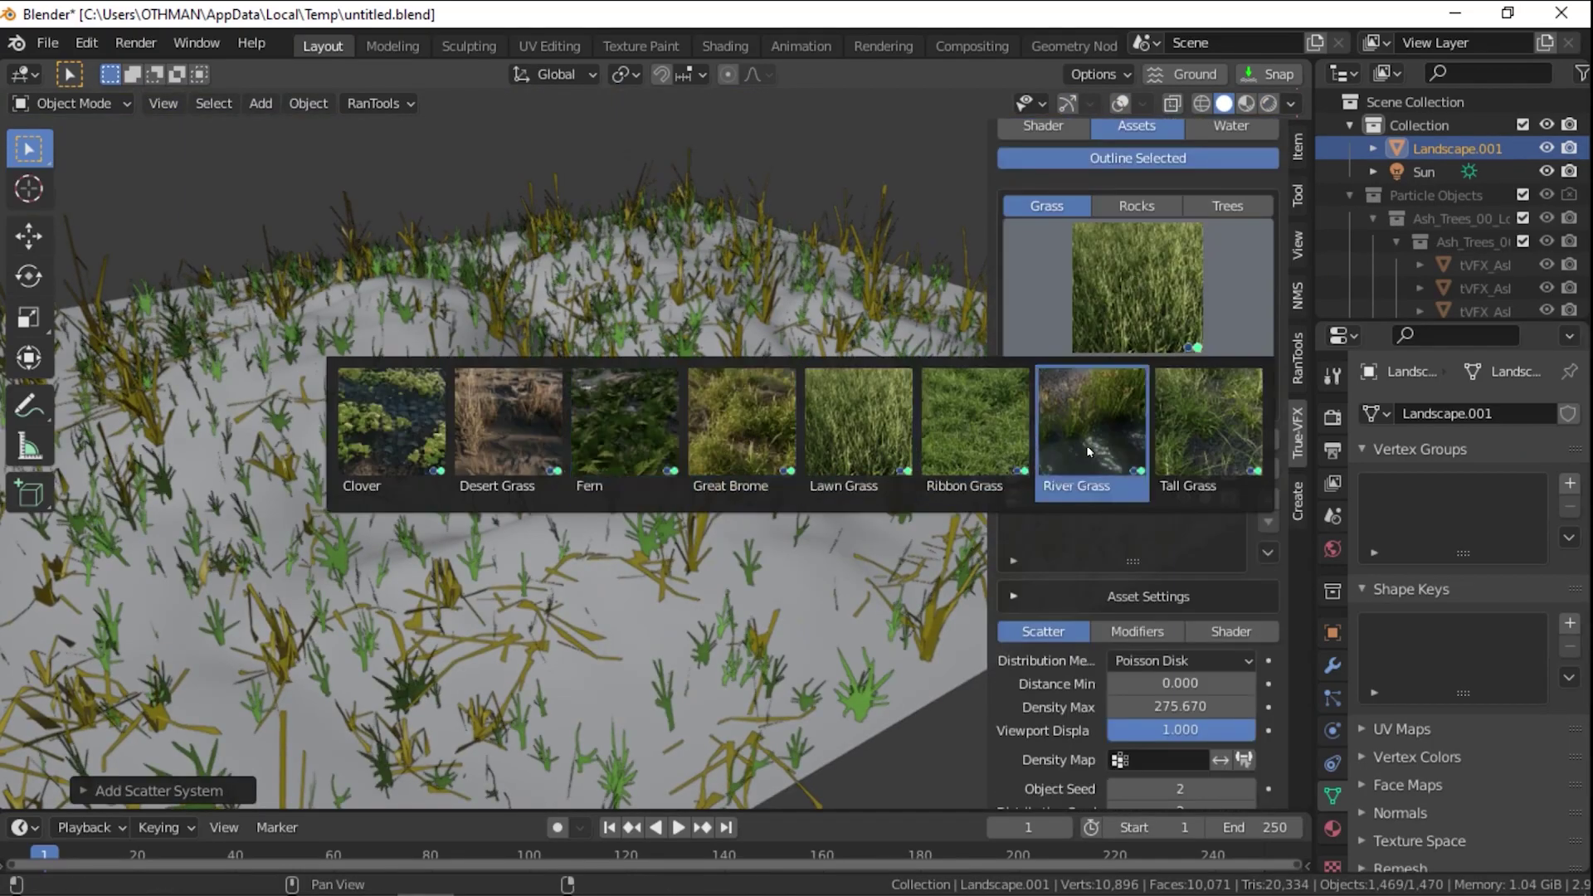
click(1208, 423)
click(1148, 398)
mouse_move(1180, 706)
mouse_down()
mouse_move(1219, 706)
mouse_move(1203, 707)
mouse_up()
Add Great Brome from the grass thumbnails as another scatter.
click(1137, 287)
click(741, 423)
click(1165, 400)
scroll(1204, 707, down, 5)
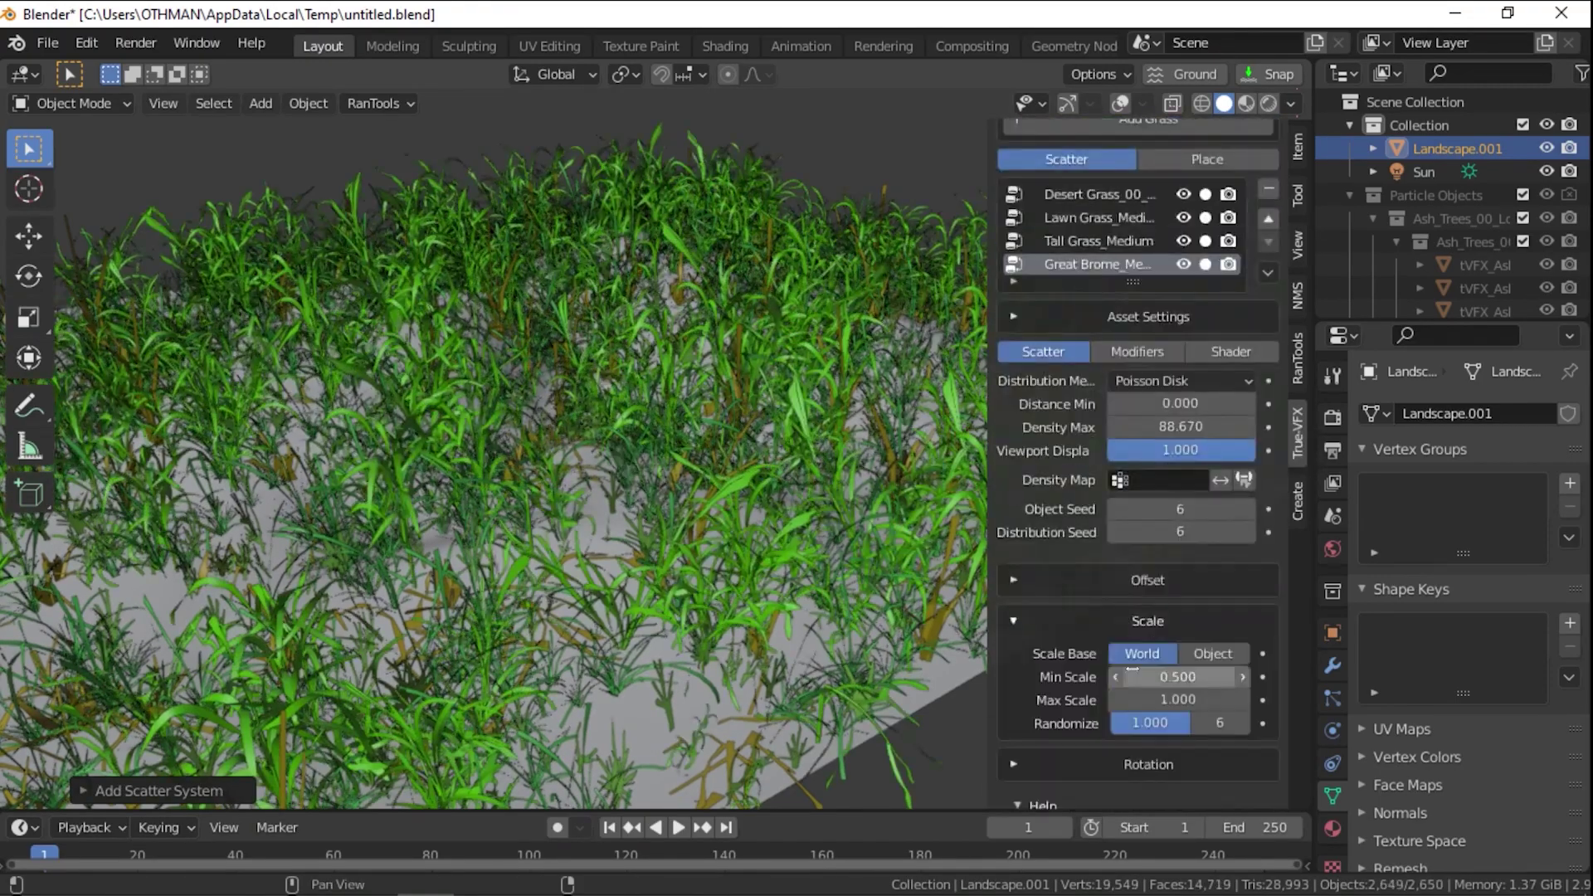
scroll(1088, 427, up, 8)
Switch to rendered shading and set the Tall Grass_Medium scatter's Density Max to 1.
key(z)
key(8)
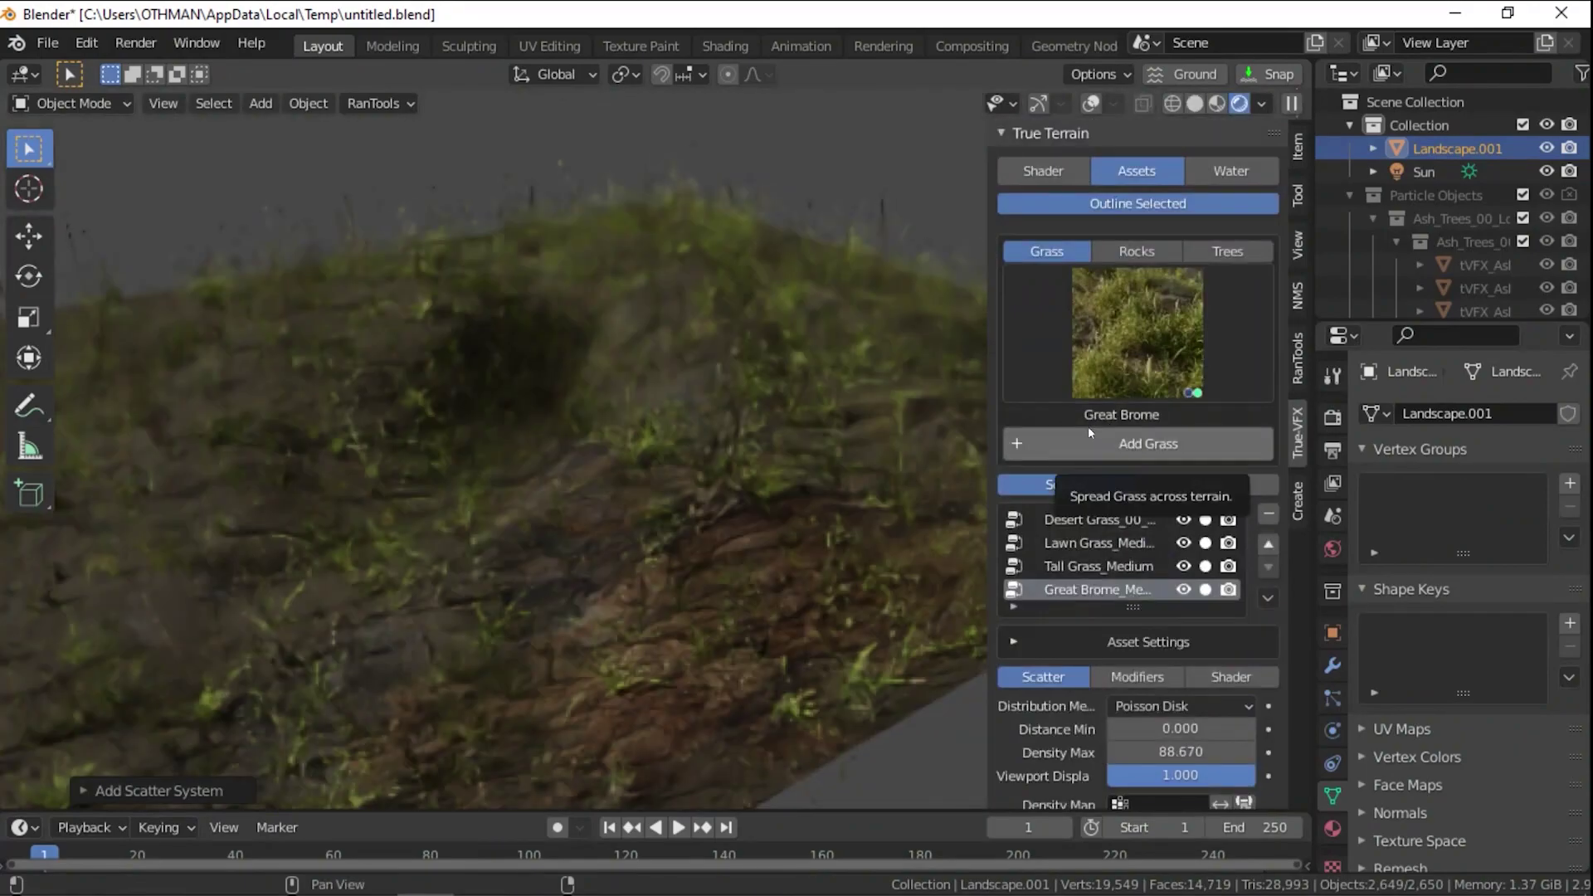
click(1091, 566)
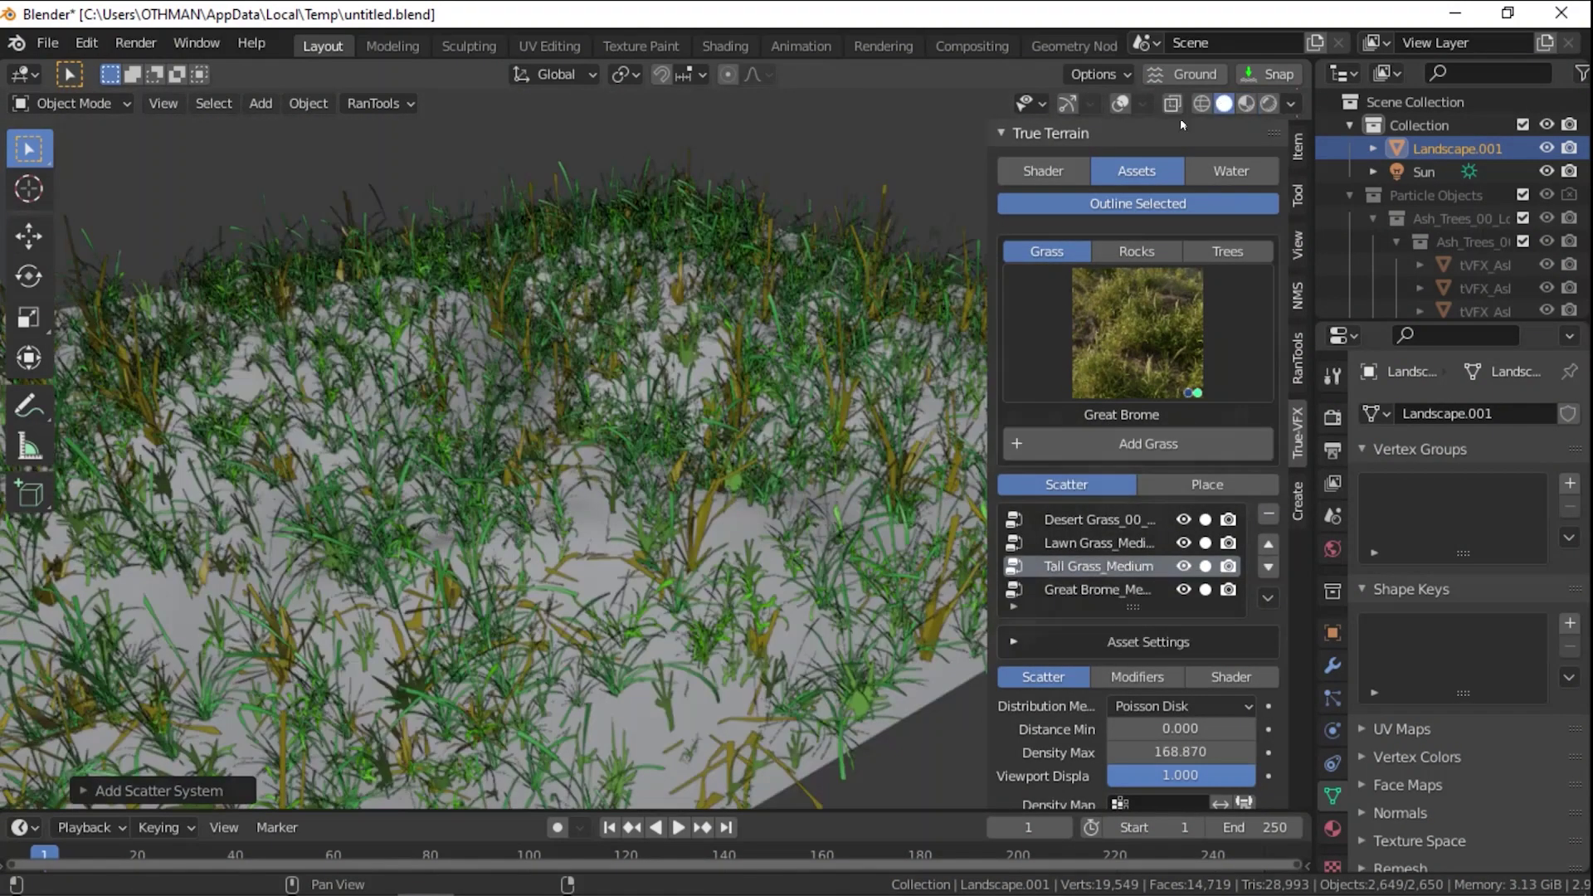
double_click(1180, 752)
text(1)
key(Return)
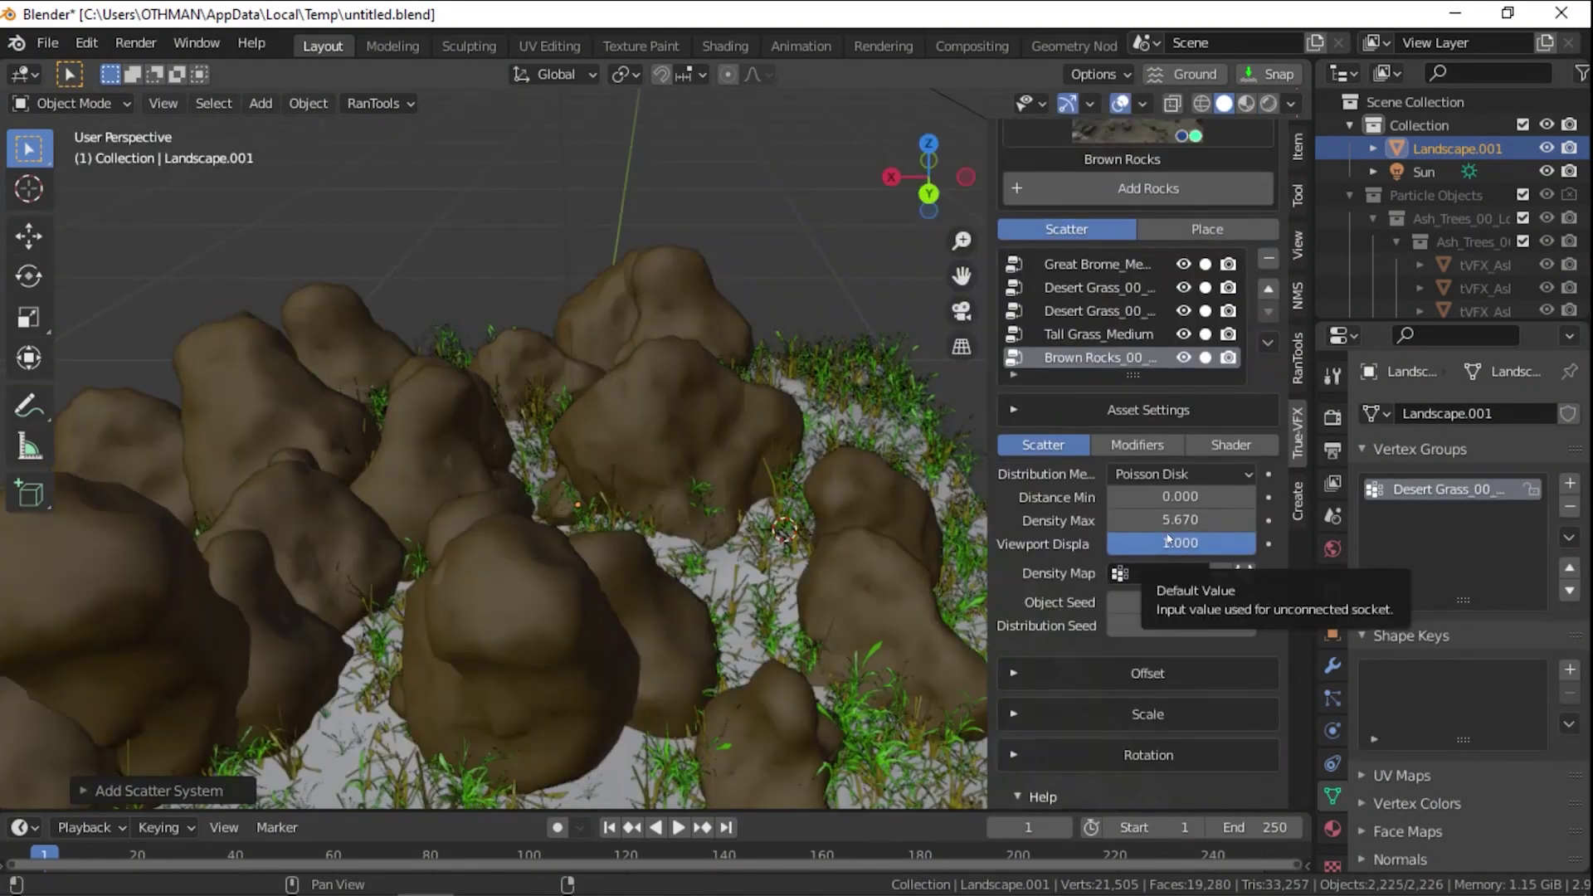
Shrink the rocks' maximum scale to 0.380 and show the brown rocks and pine trees.
scroll(1153, 624, down, 3)
click(1154, 624)
drag(1178, 699, 1137, 700)
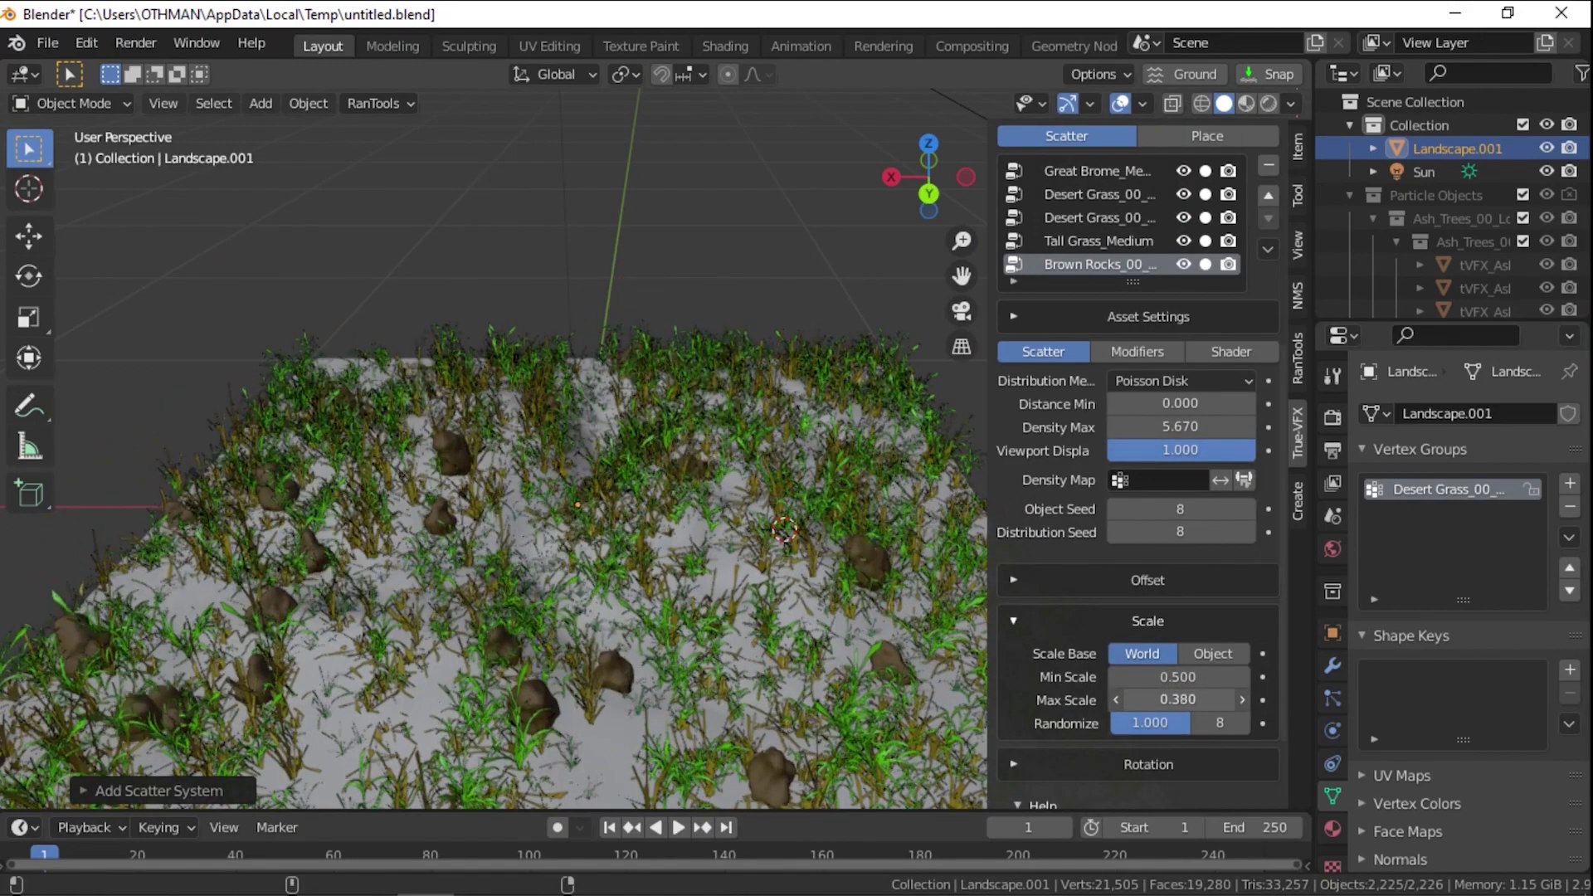
scroll(1284, 680, down, 1)
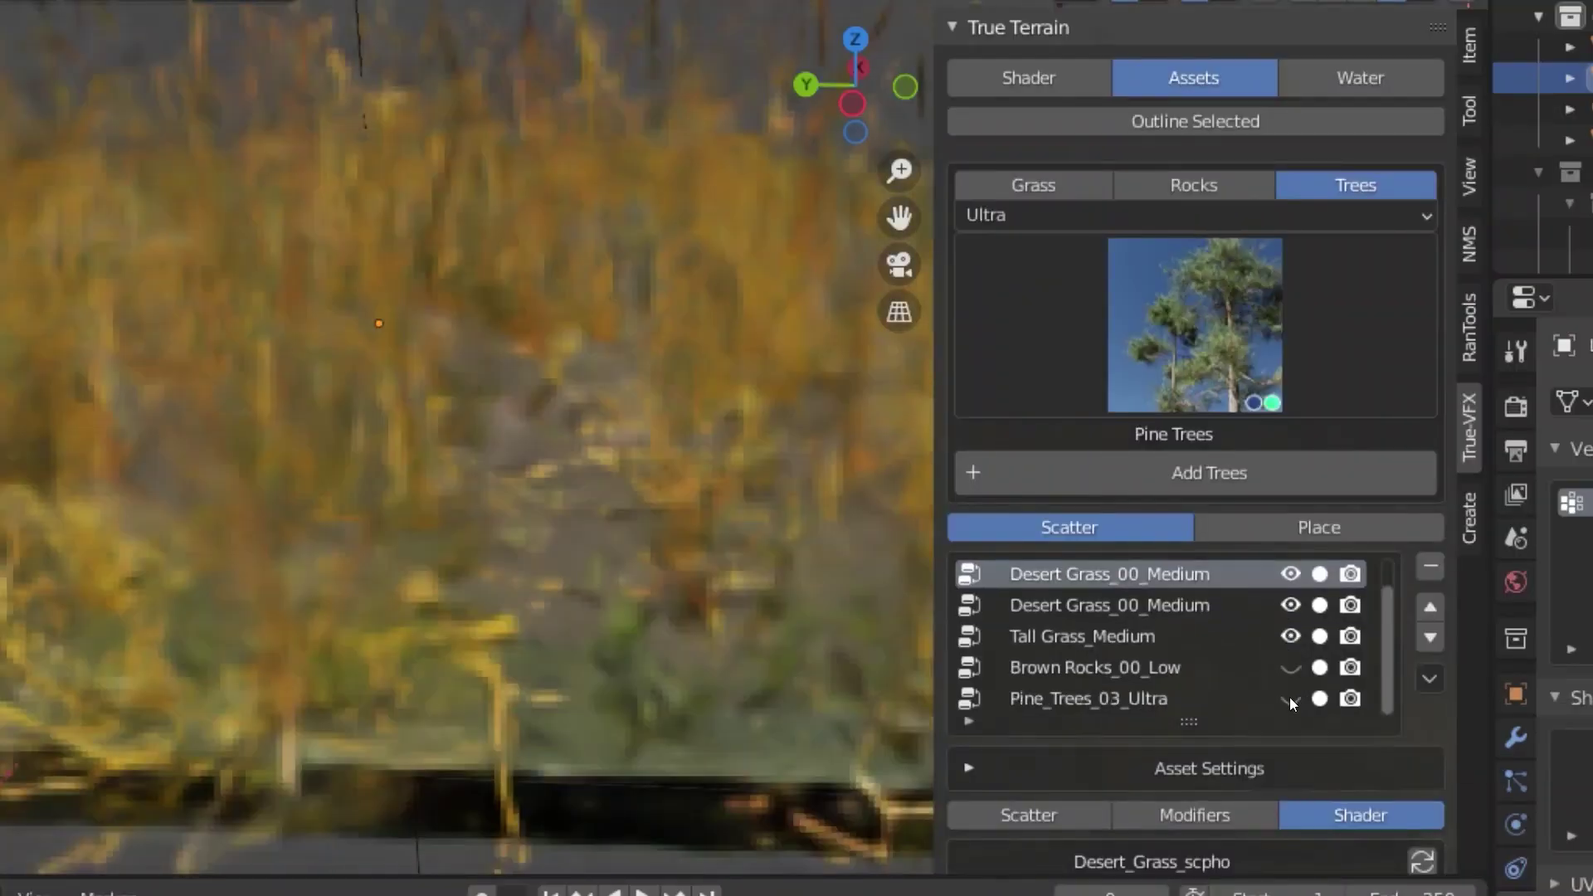
click(1289, 699)
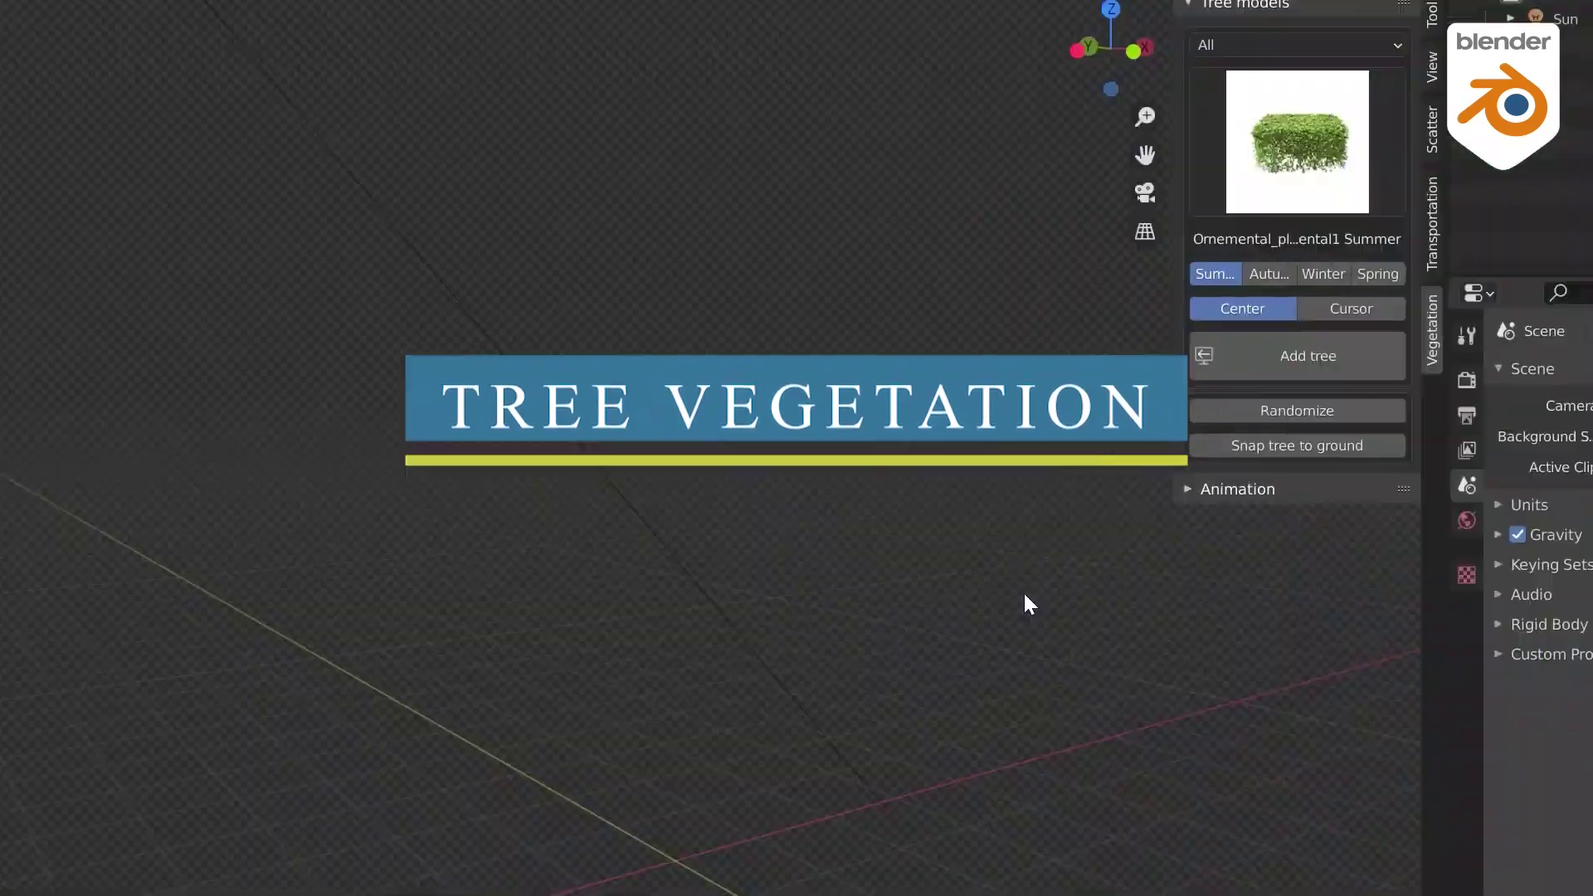
Choose hickory Summer from the All-category tree grid and add it to the scene.
click(1208, 50)
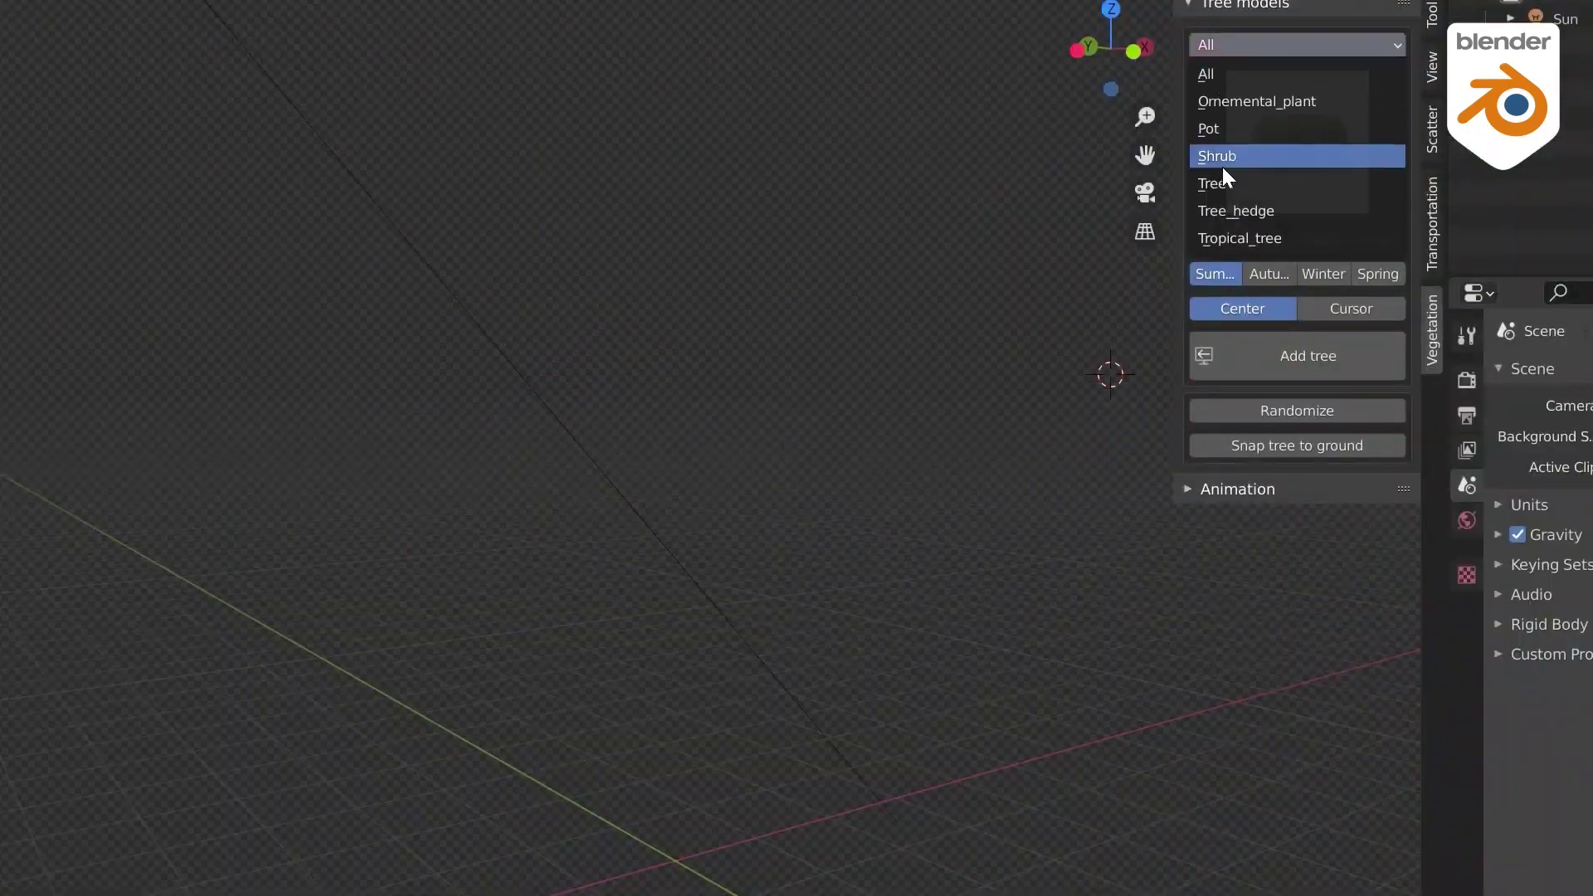
click(1213, 74)
click(1261, 133)
scroll(900, 573, down, 10)
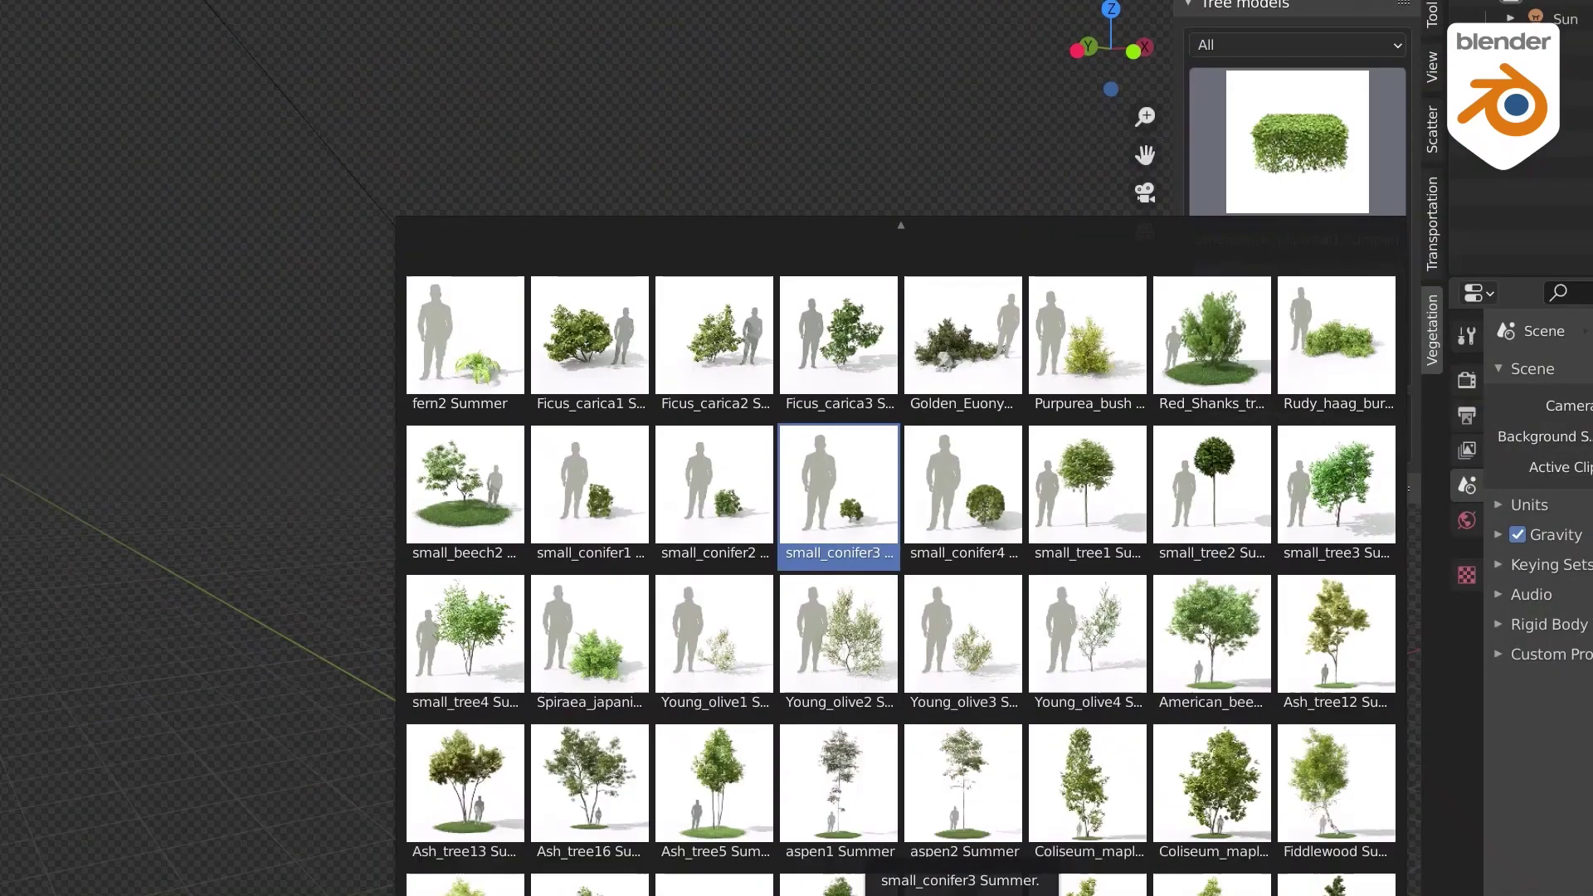
scroll(869, 629, down, 2)
click(979, 502)
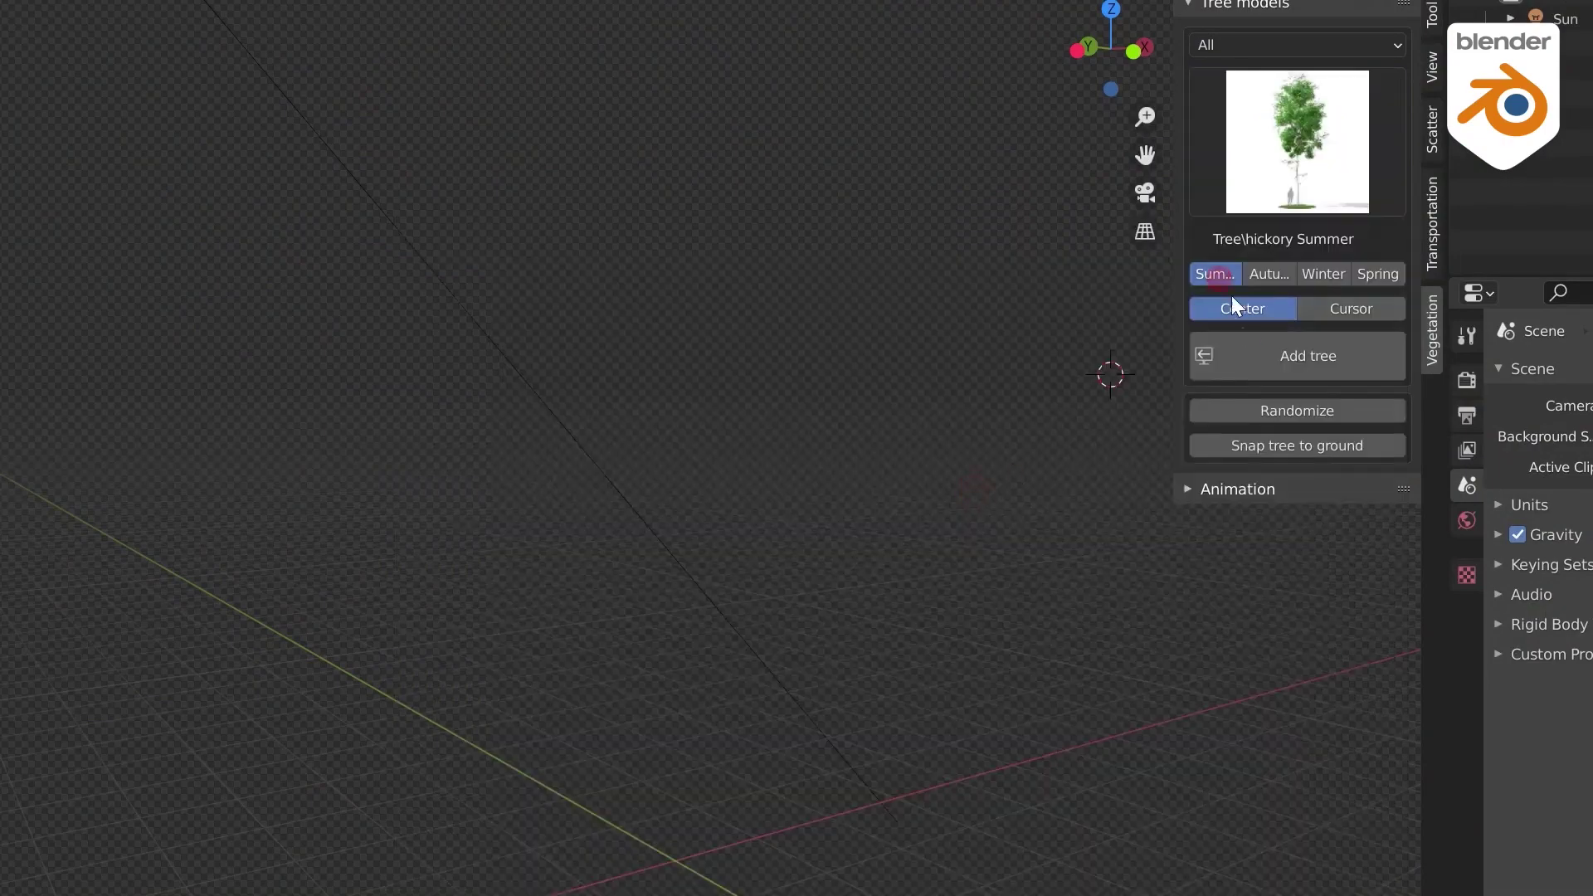
click(1311, 362)
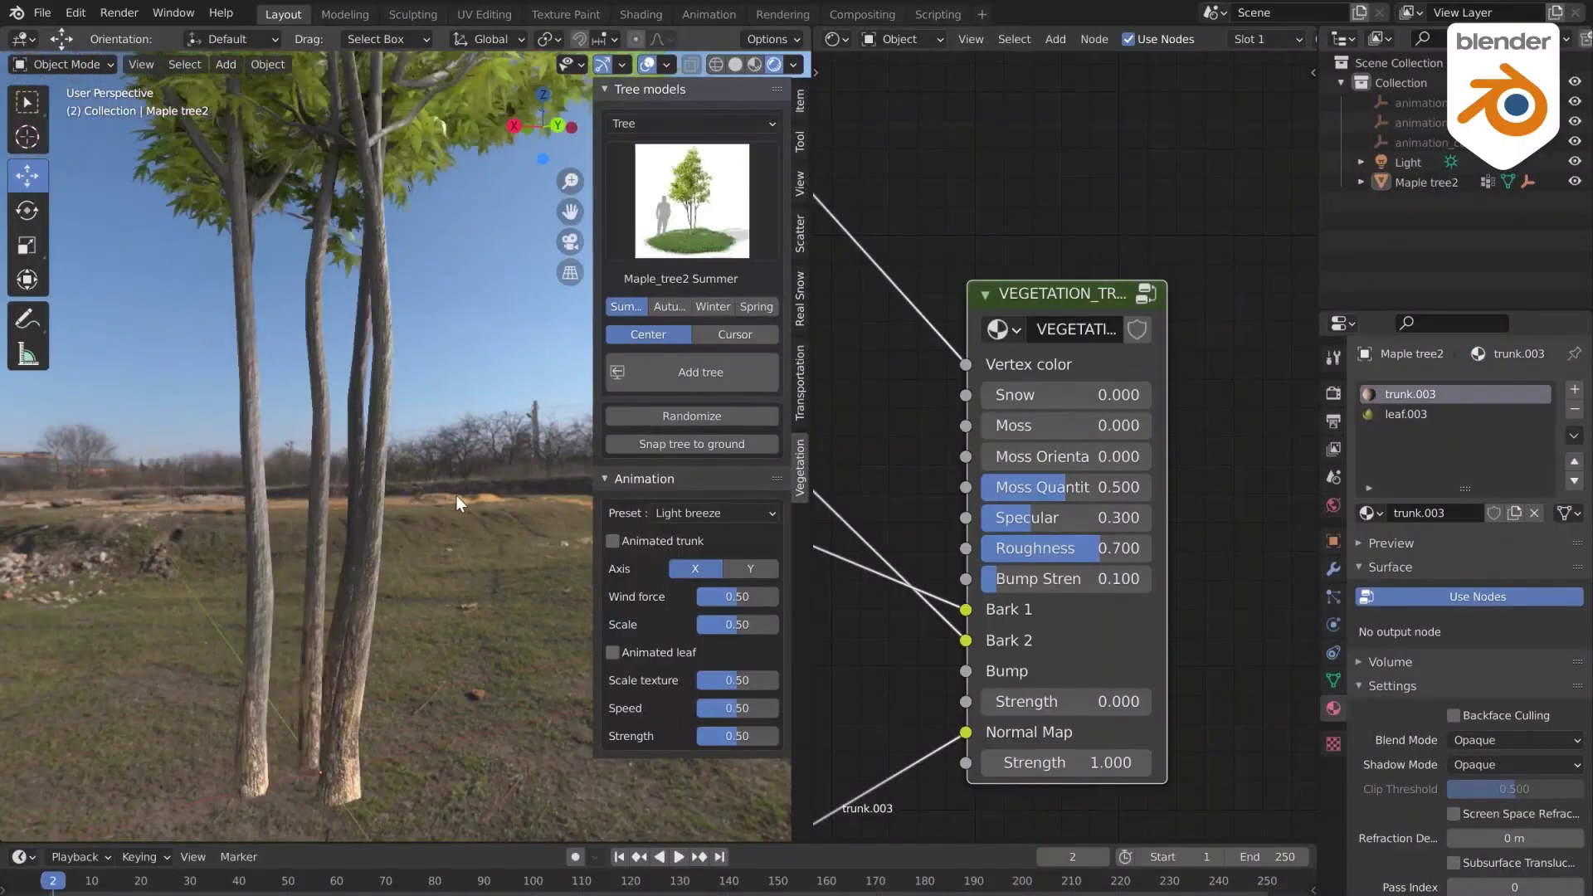
Turn the trunk material's Moss up to 1.000 on the VEGETATION node.
mouse_move(1030, 440)
mouse_down()
mouse_move(1103, 439)
mouse_move(1112, 487)
mouse_move(1130, 487)
mouse_up()
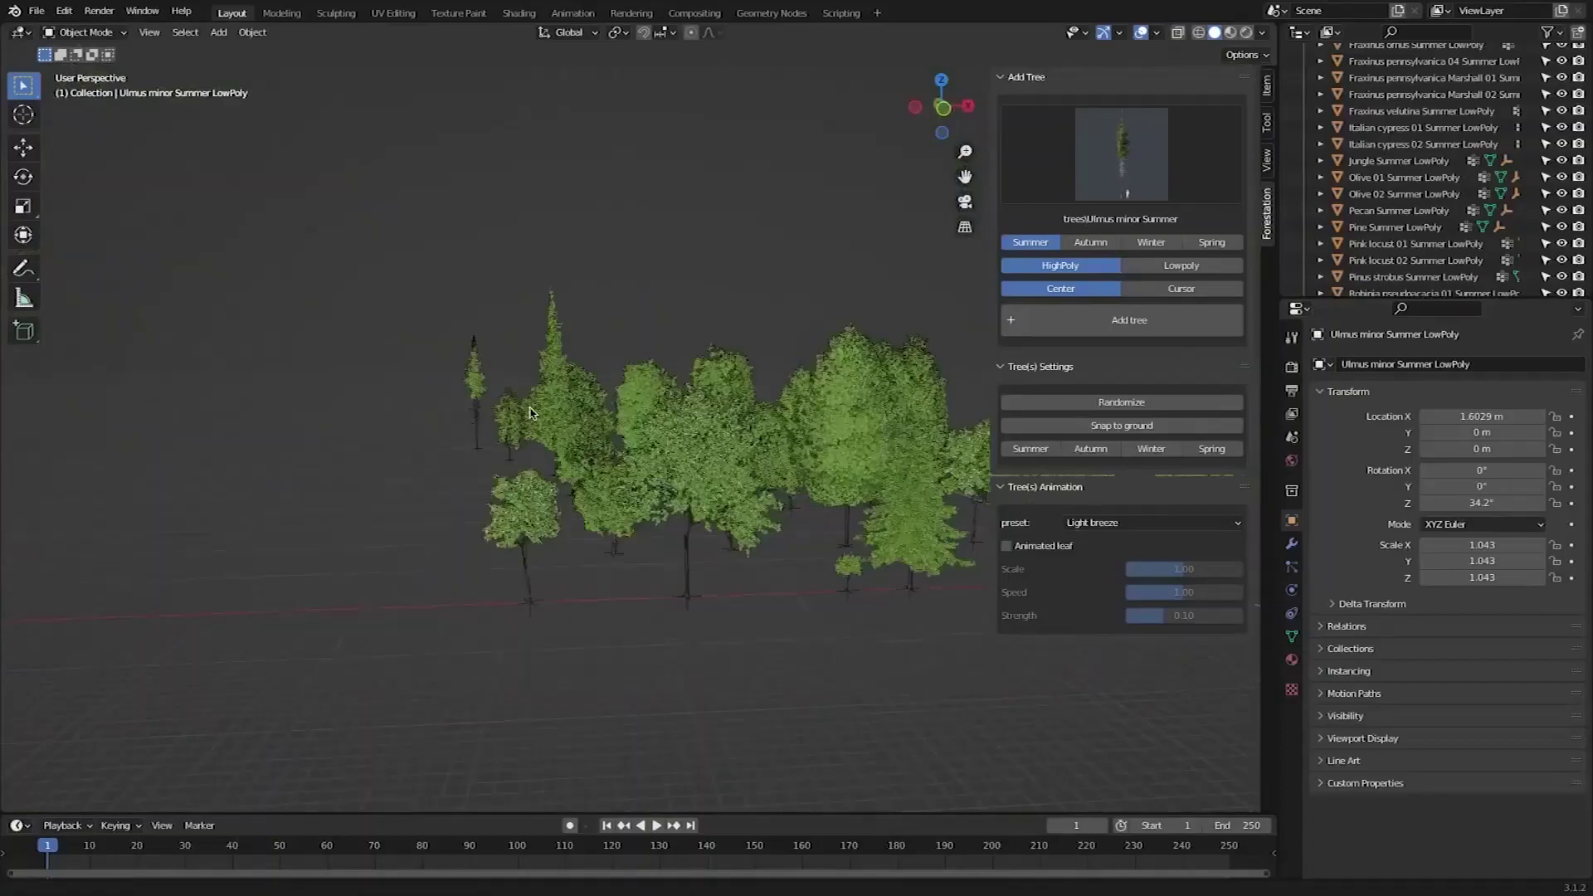
Open the Forestation tree thumbnail grid to choose Chinese fringe Summer.
click(1173, 172)
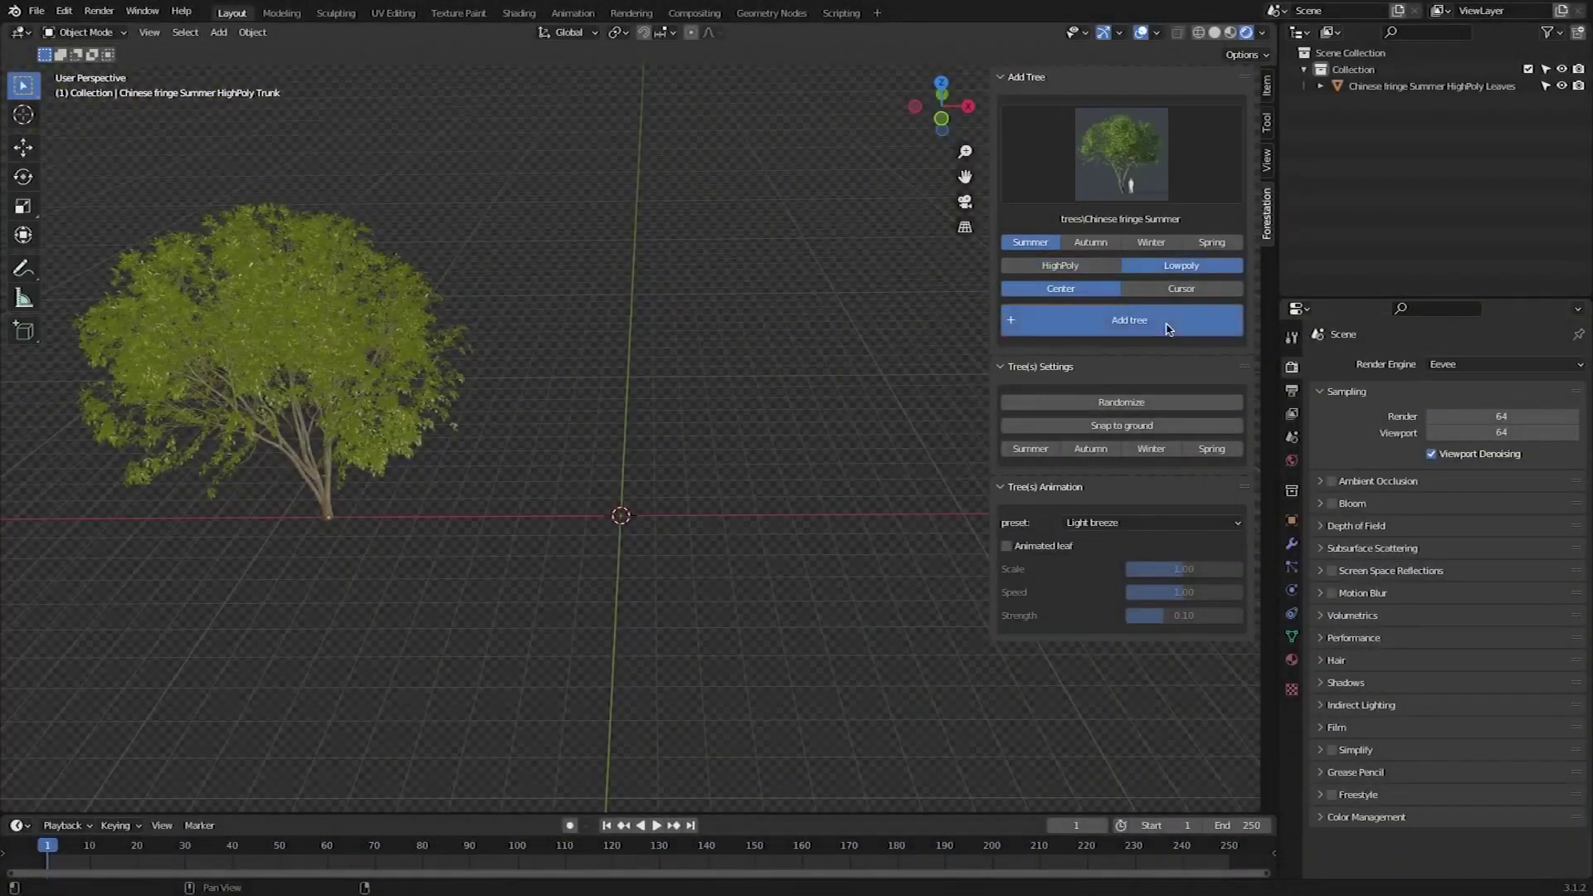
Place a second Chinese fringe tree in the scene and deselect it.
click(1165, 329)
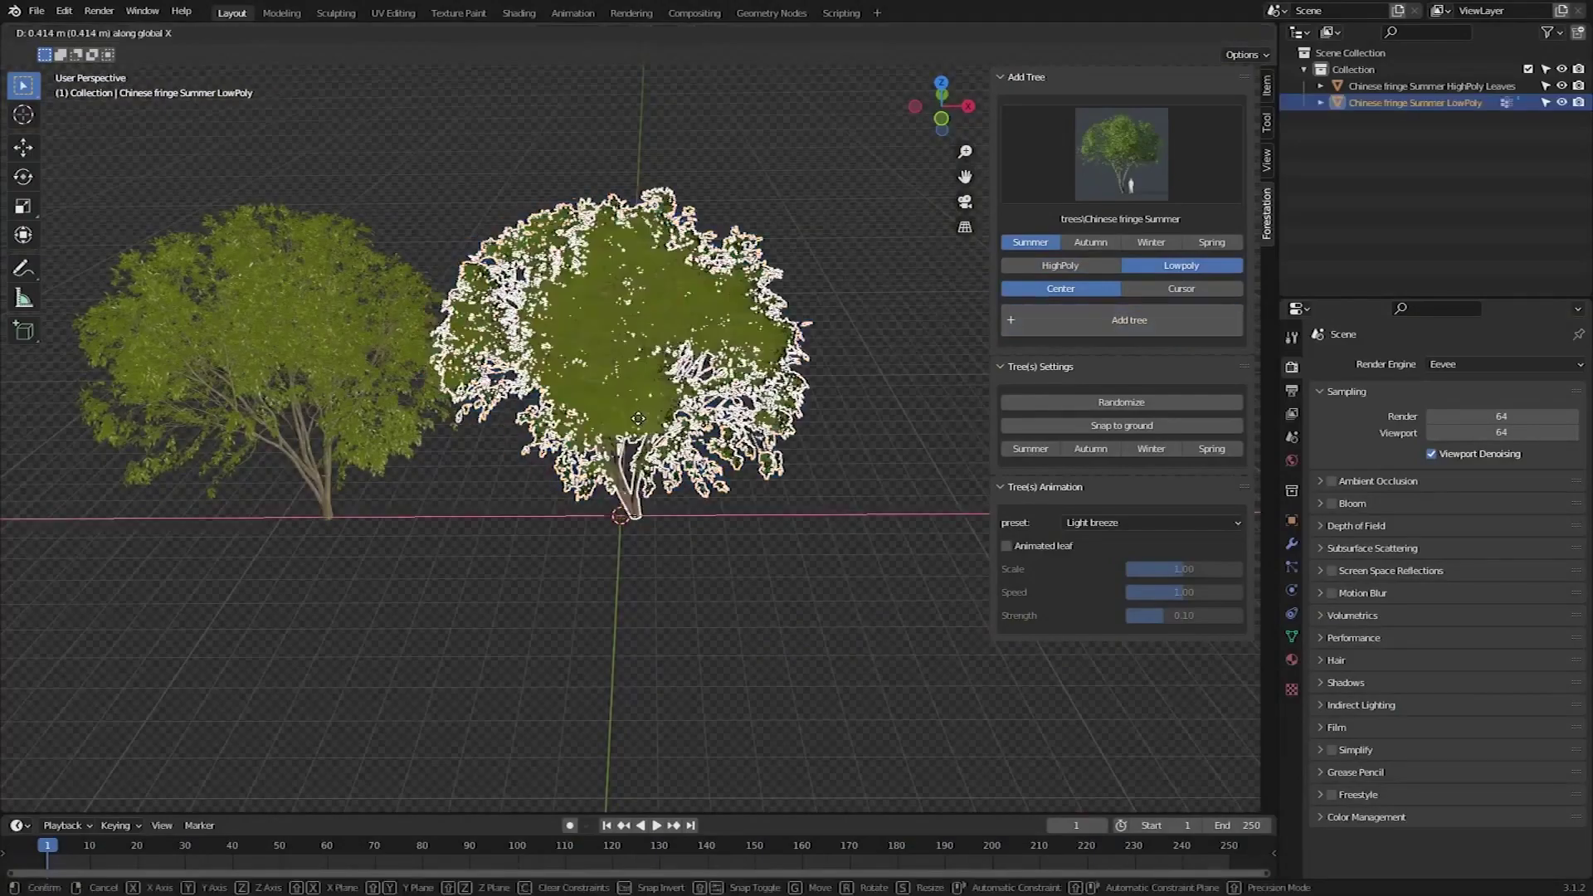
click(548, 520)
scroll(515, 473, up, 10)
key(alt+a)
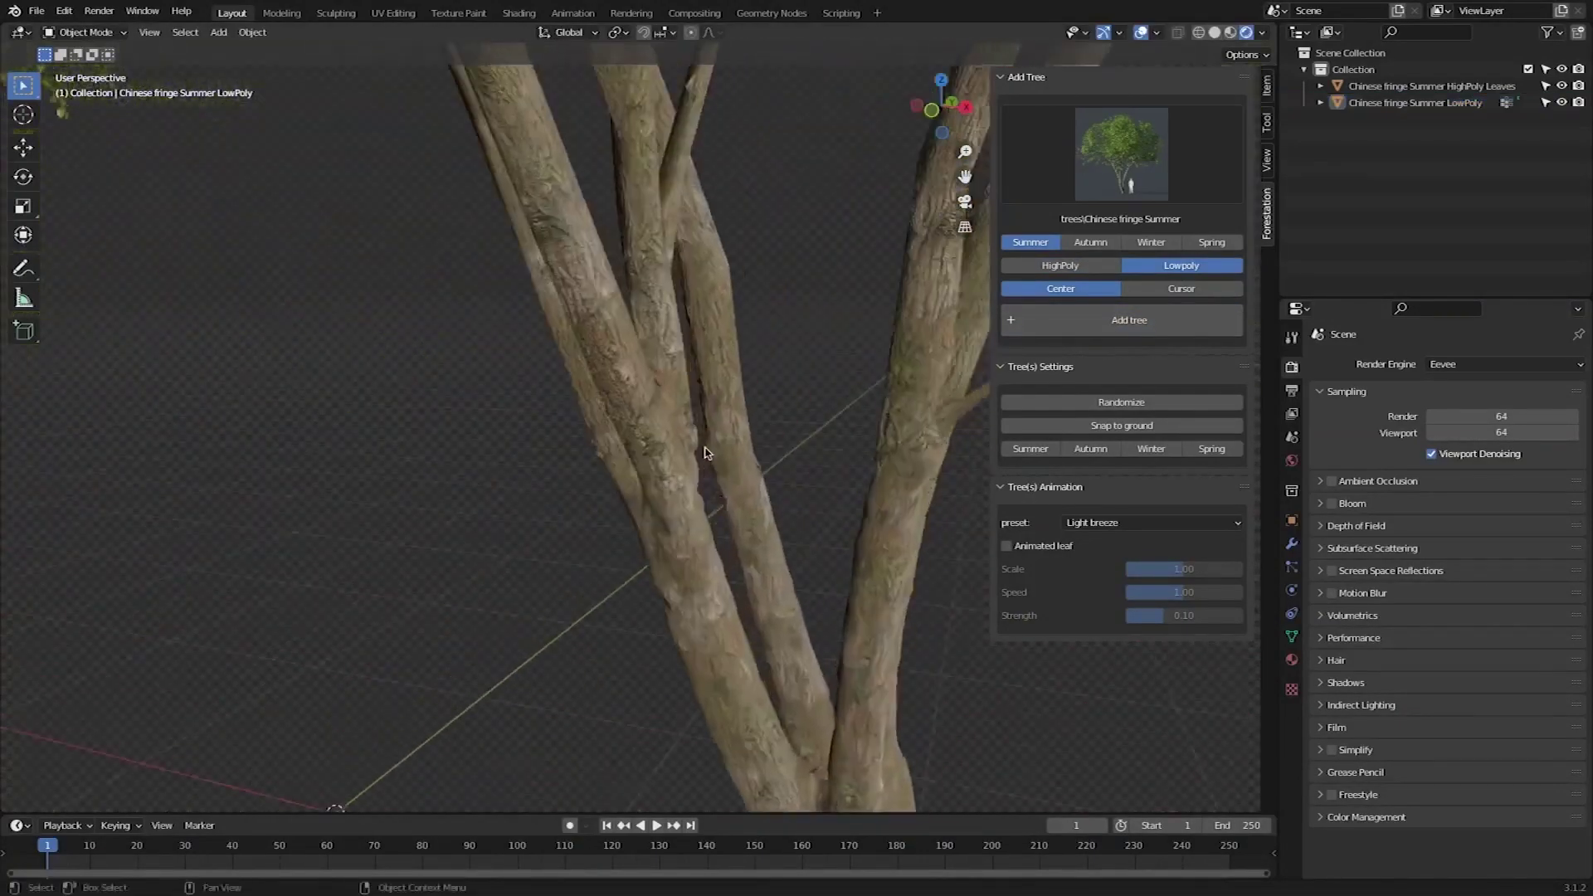
Frame and orbit closely around the olive trunk to inspect its bark.
middle_drag(705, 453, 725, 363)
scroll(83, 448, down, 2)
key(alt+a)
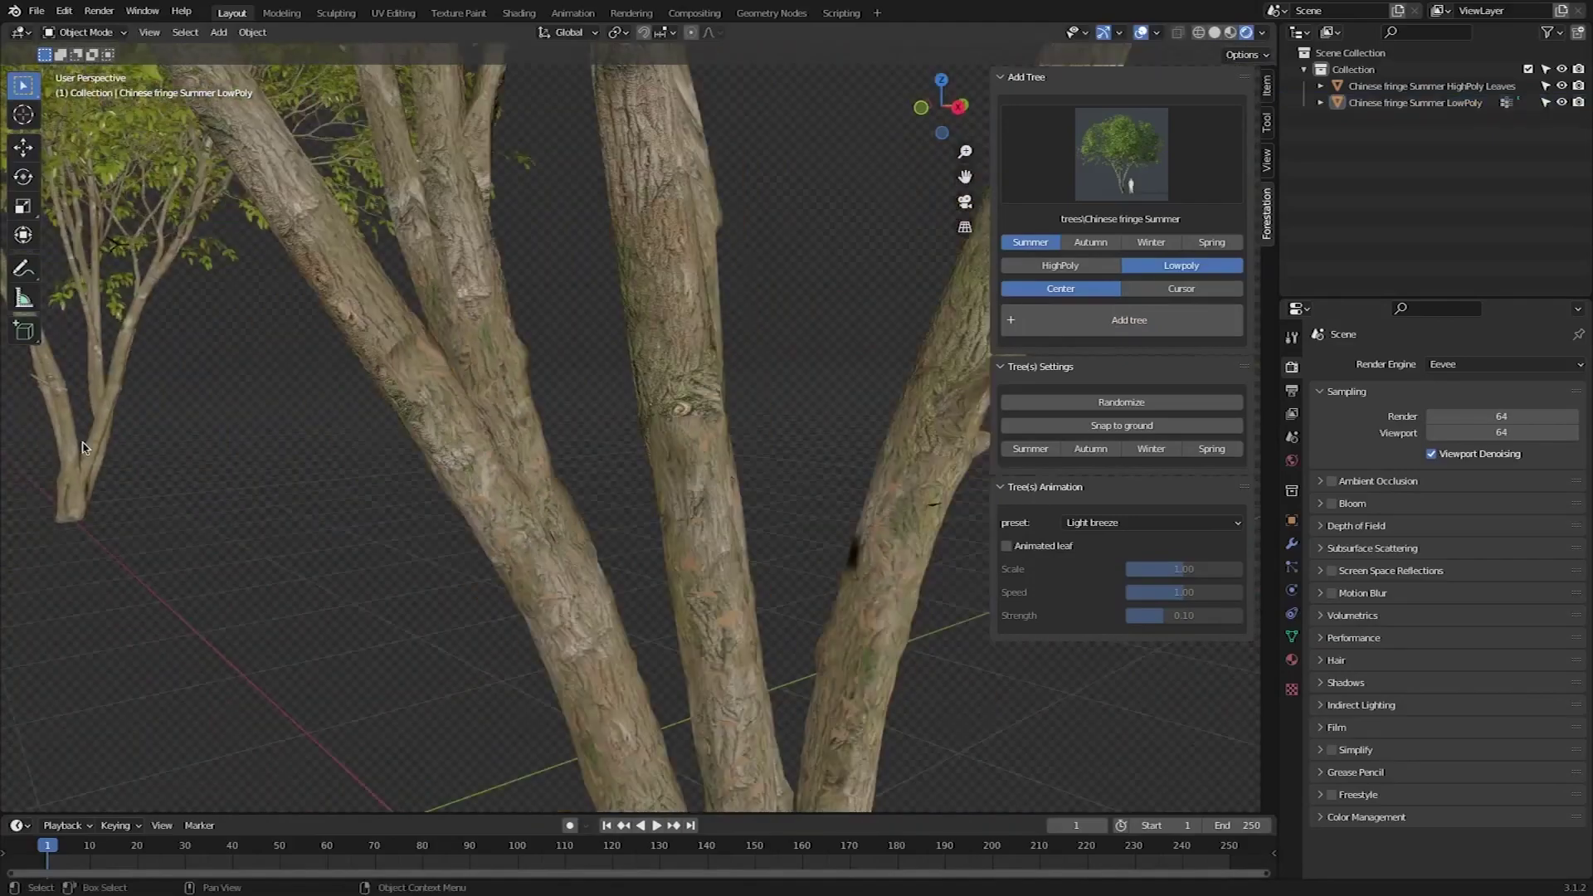
key(KP_Decimal)
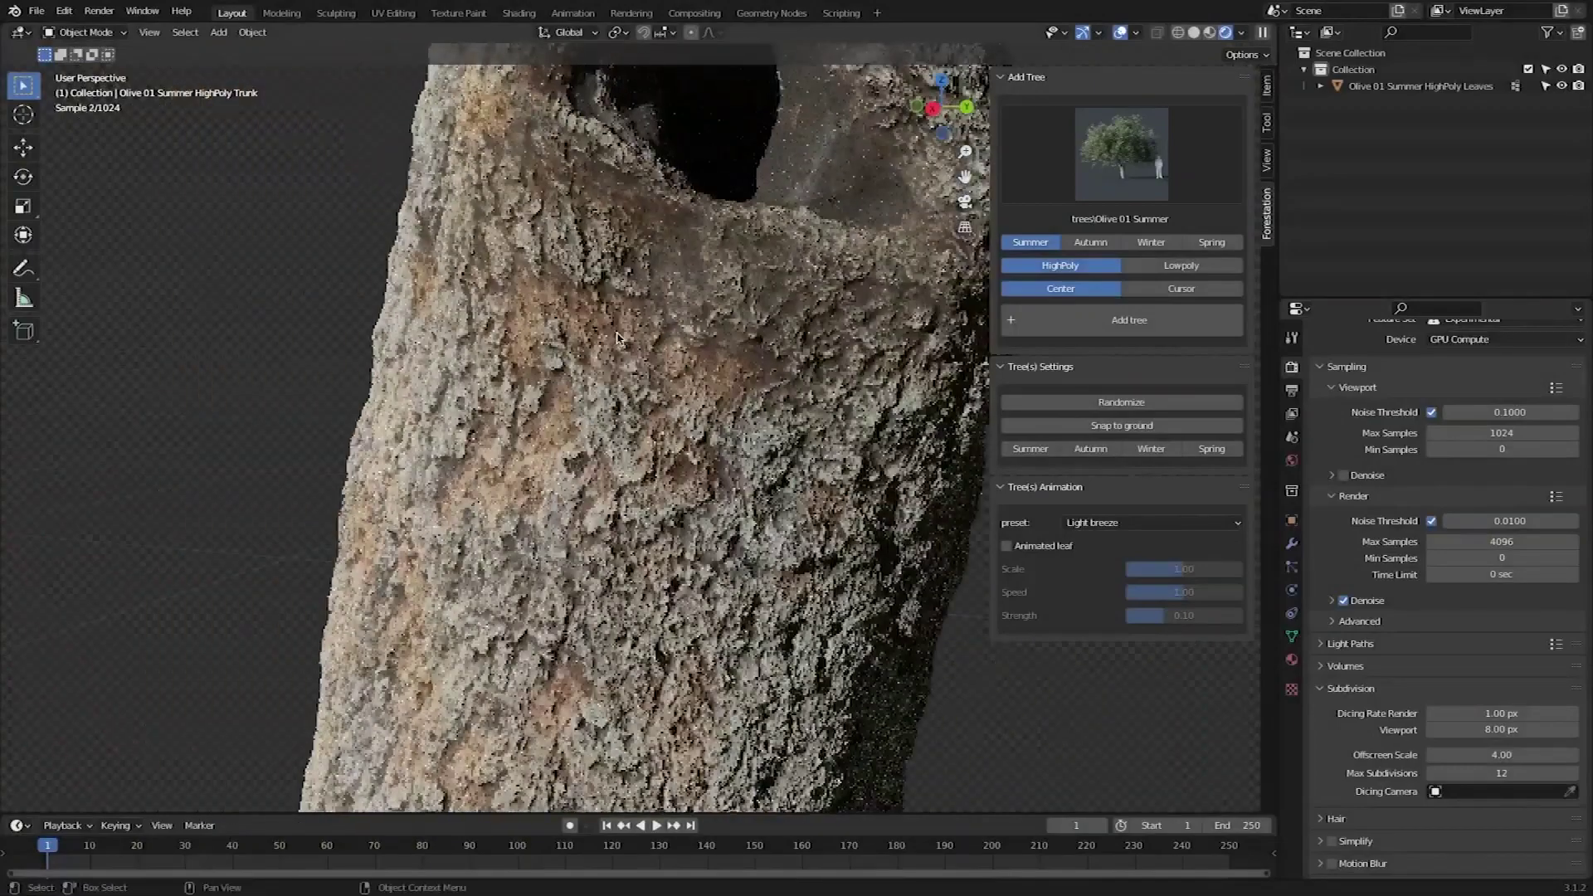
middle_drag(616, 338, 771, 405)
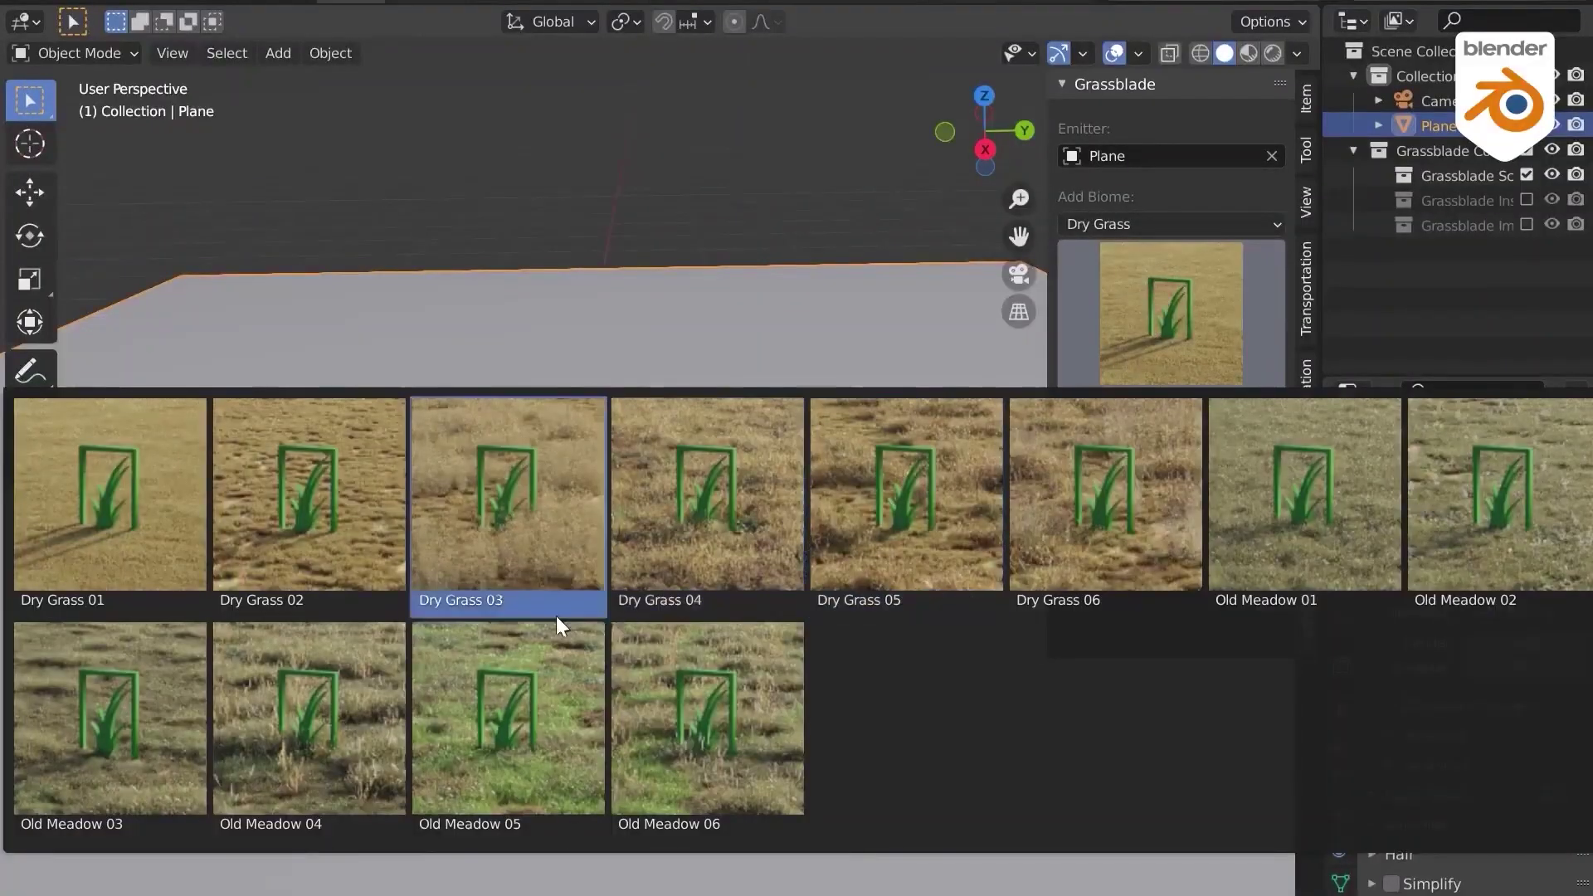
Load the Old Meadow 04 biome onto the plane and switch to rendered shading.
click(326, 714)
click(1119, 412)
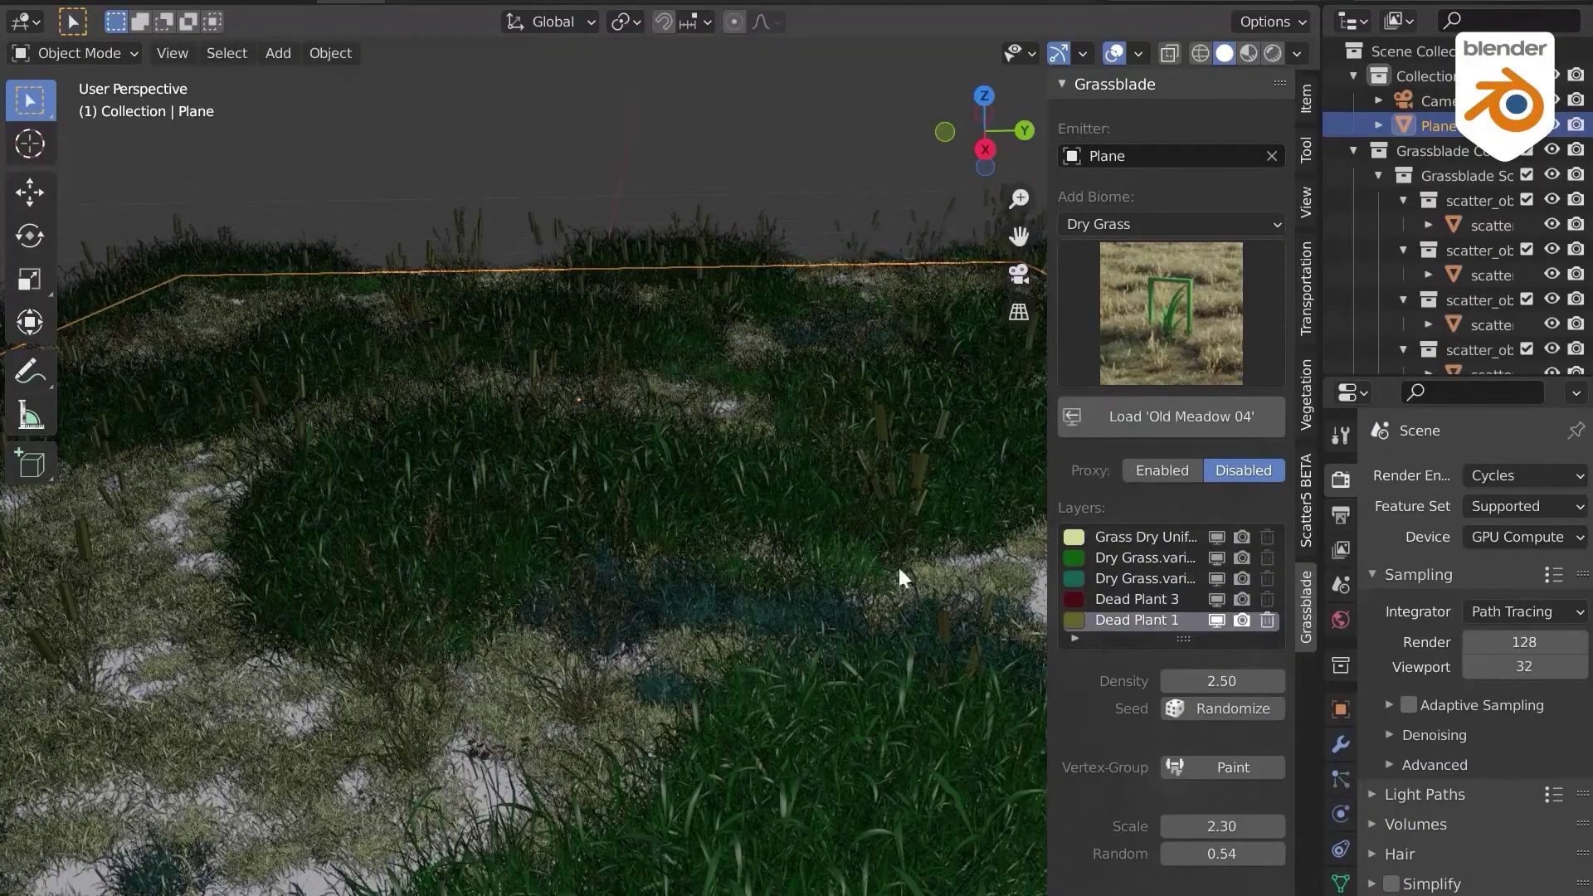
key(z)
click(744, 578)
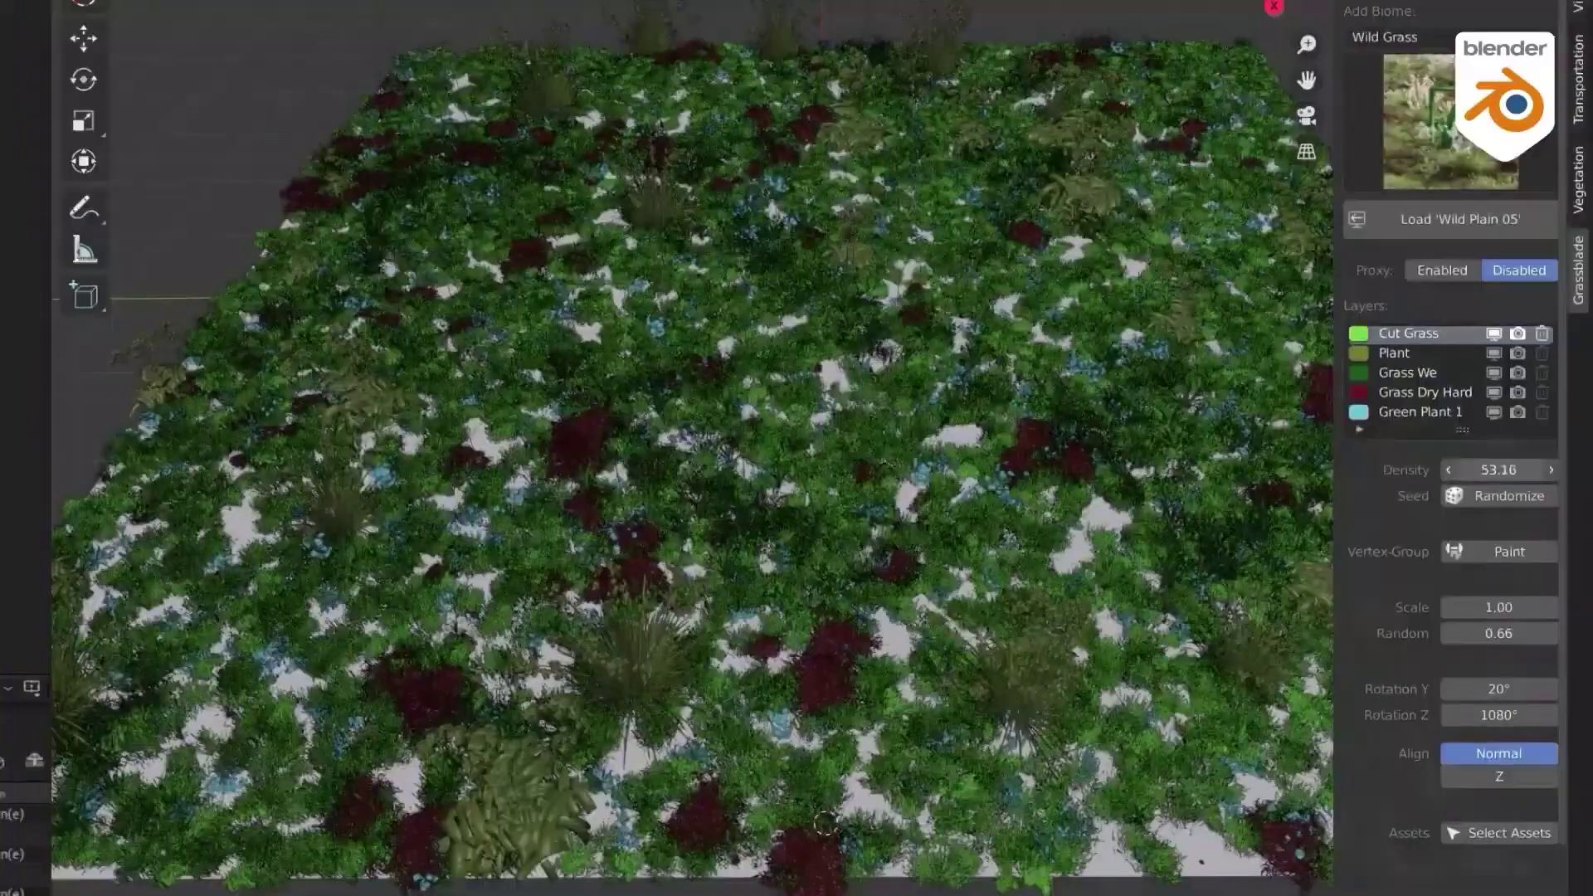
Raise the Plant layer's scale to 1.30 and review the Grass We and White Flower layers.
mouse_move(1494, 607)
mouse_down()
mouse_move(1535, 607)
mouse_move(1486, 633)
mouse_up()
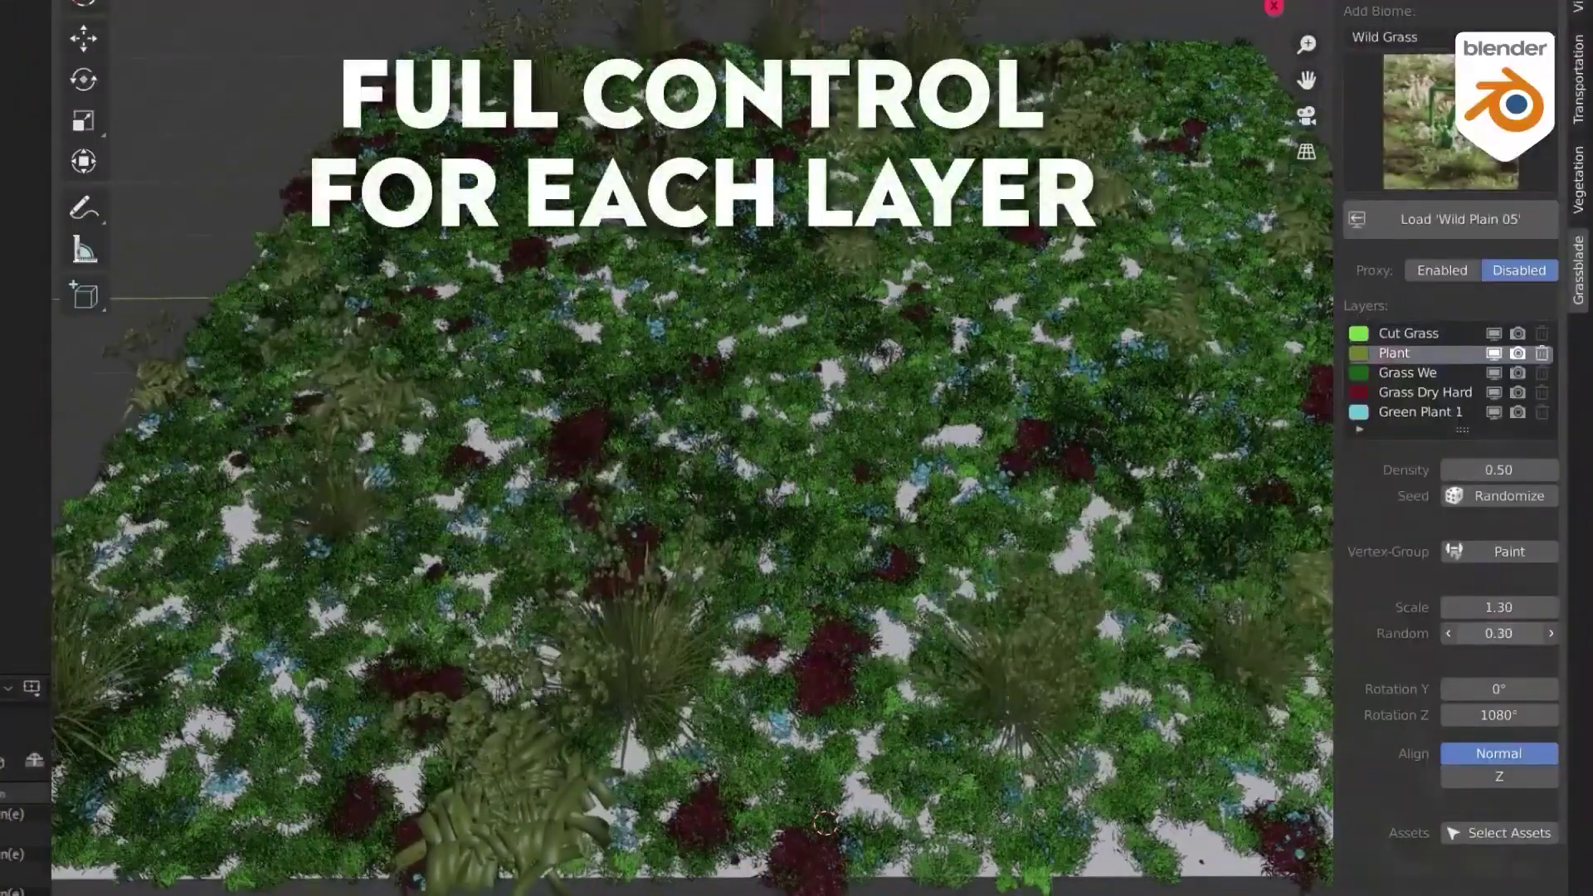
click(1414, 380)
scroll(1444, 539, down, 5)
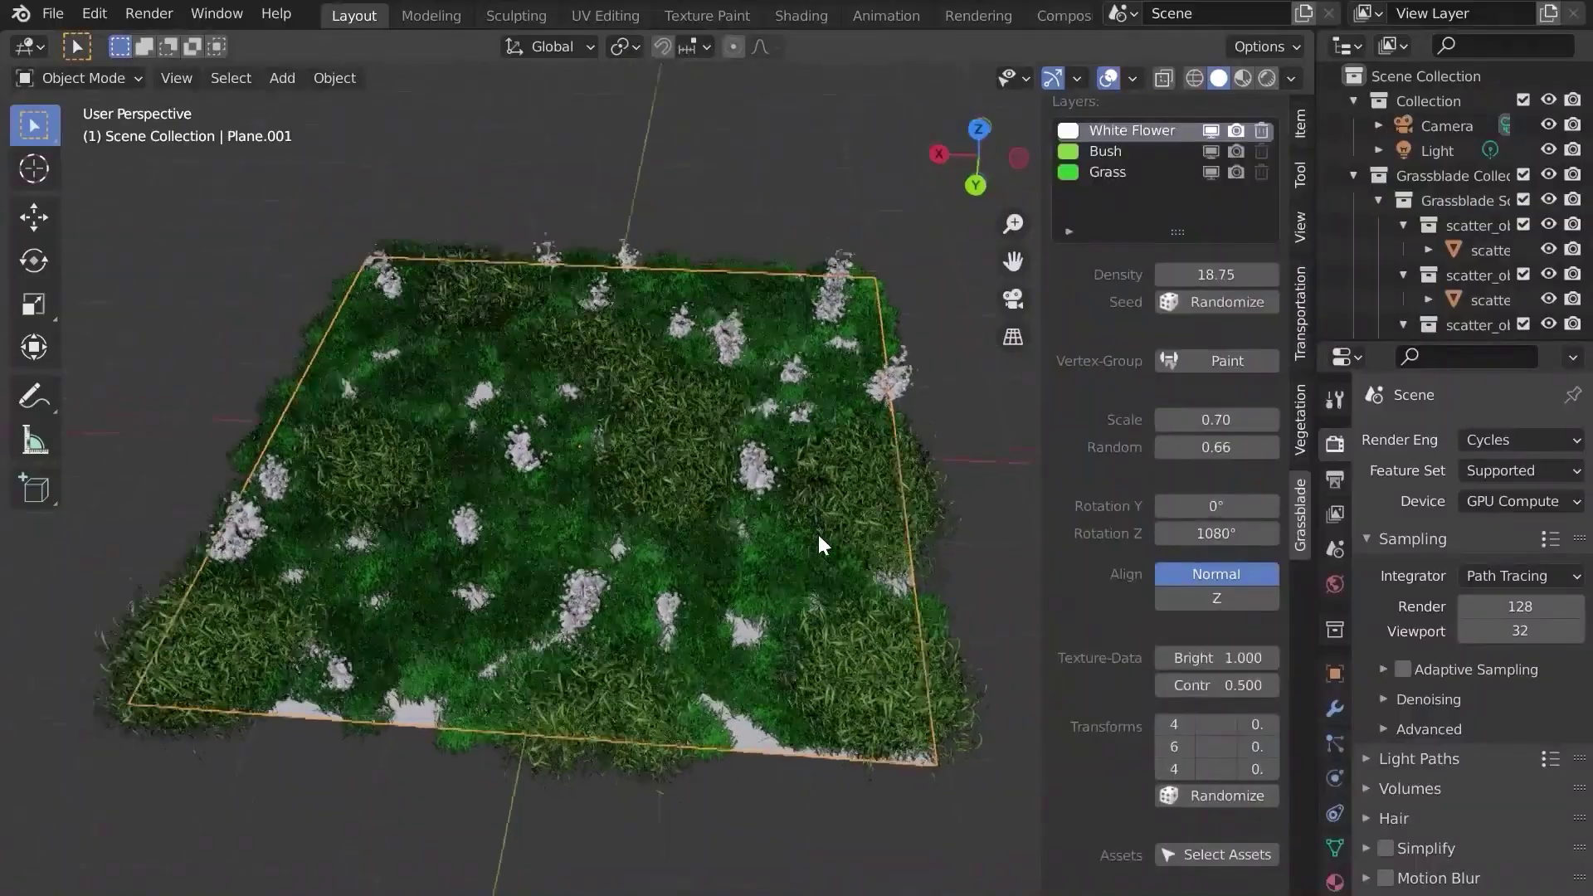
middle_drag(818, 531, 855, 487)
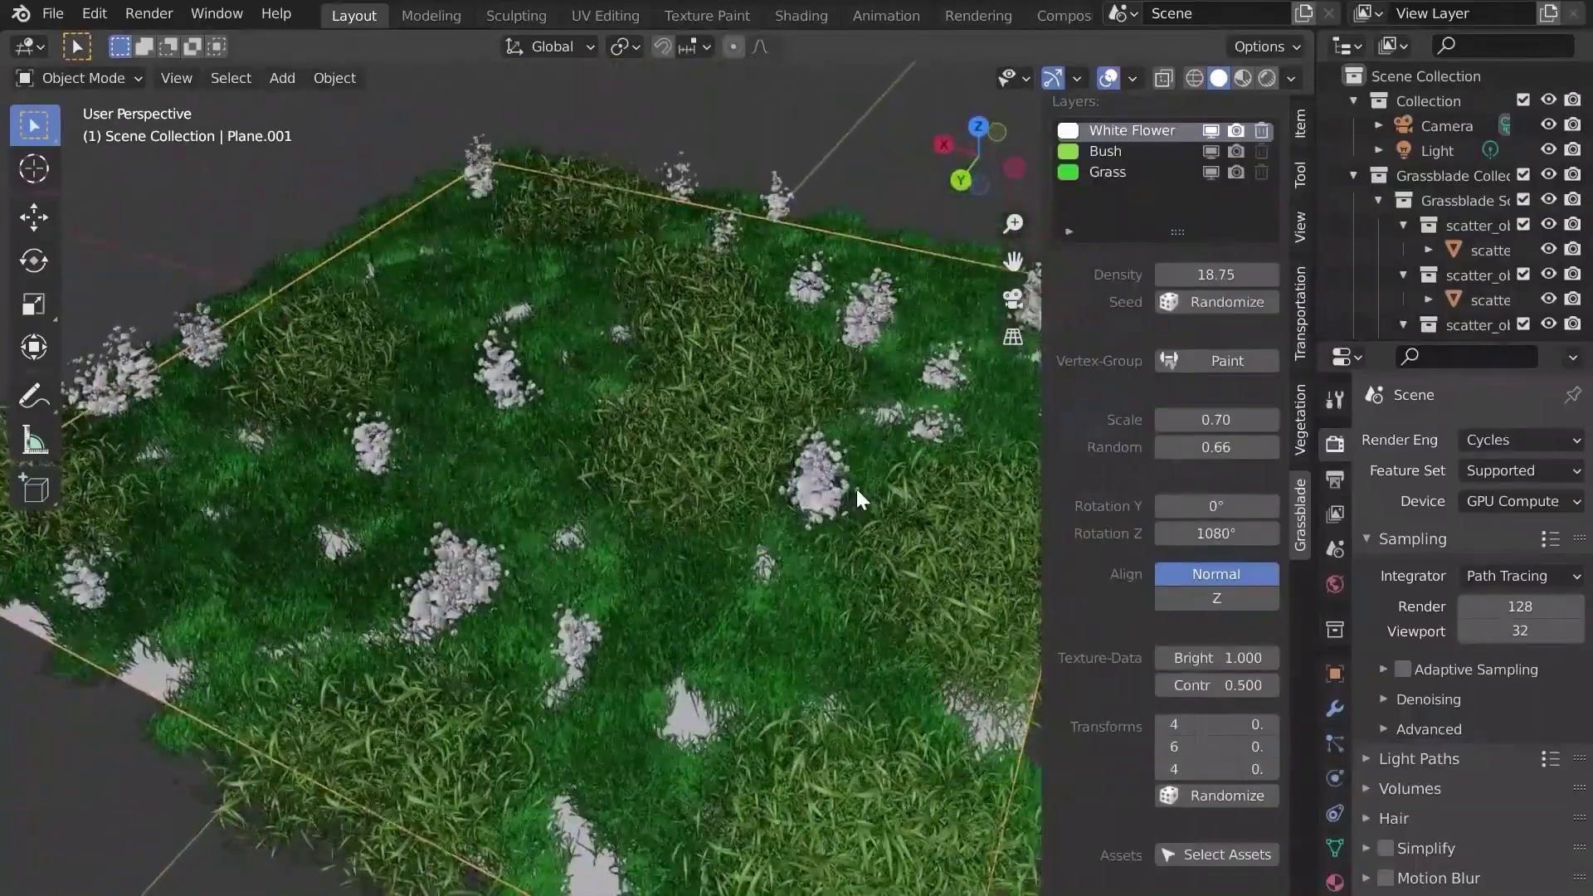
drag(1215, 275, 1262, 274)
key(Escape)
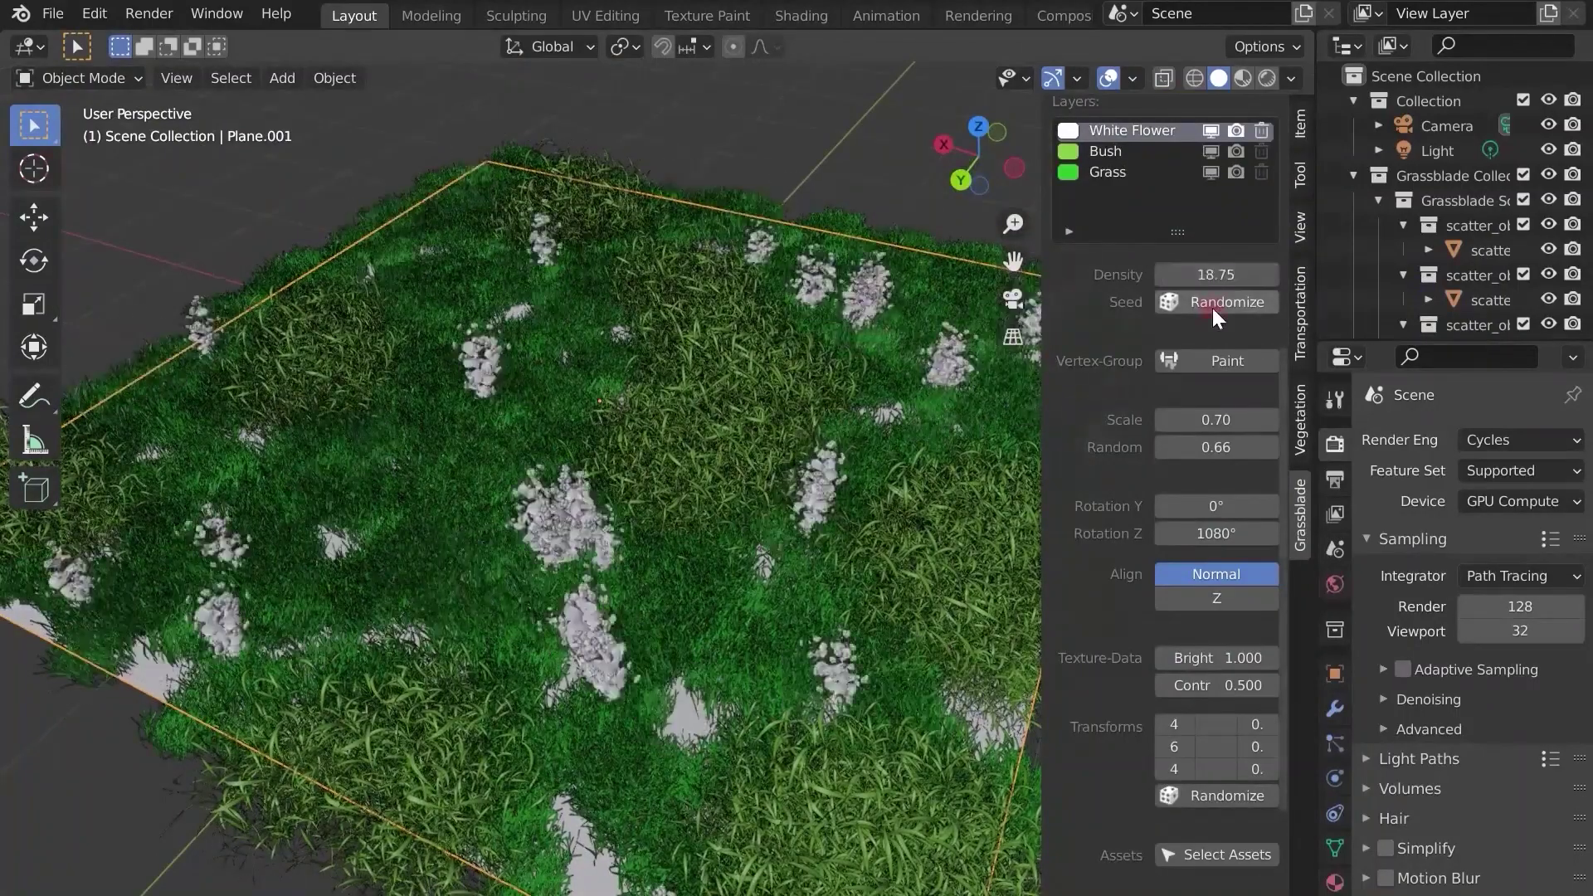
Subdivide the plane, weight-paint the grass density, and return to Object Mode.
click(1222, 362)
right_click(580, 341)
click(579, 340)
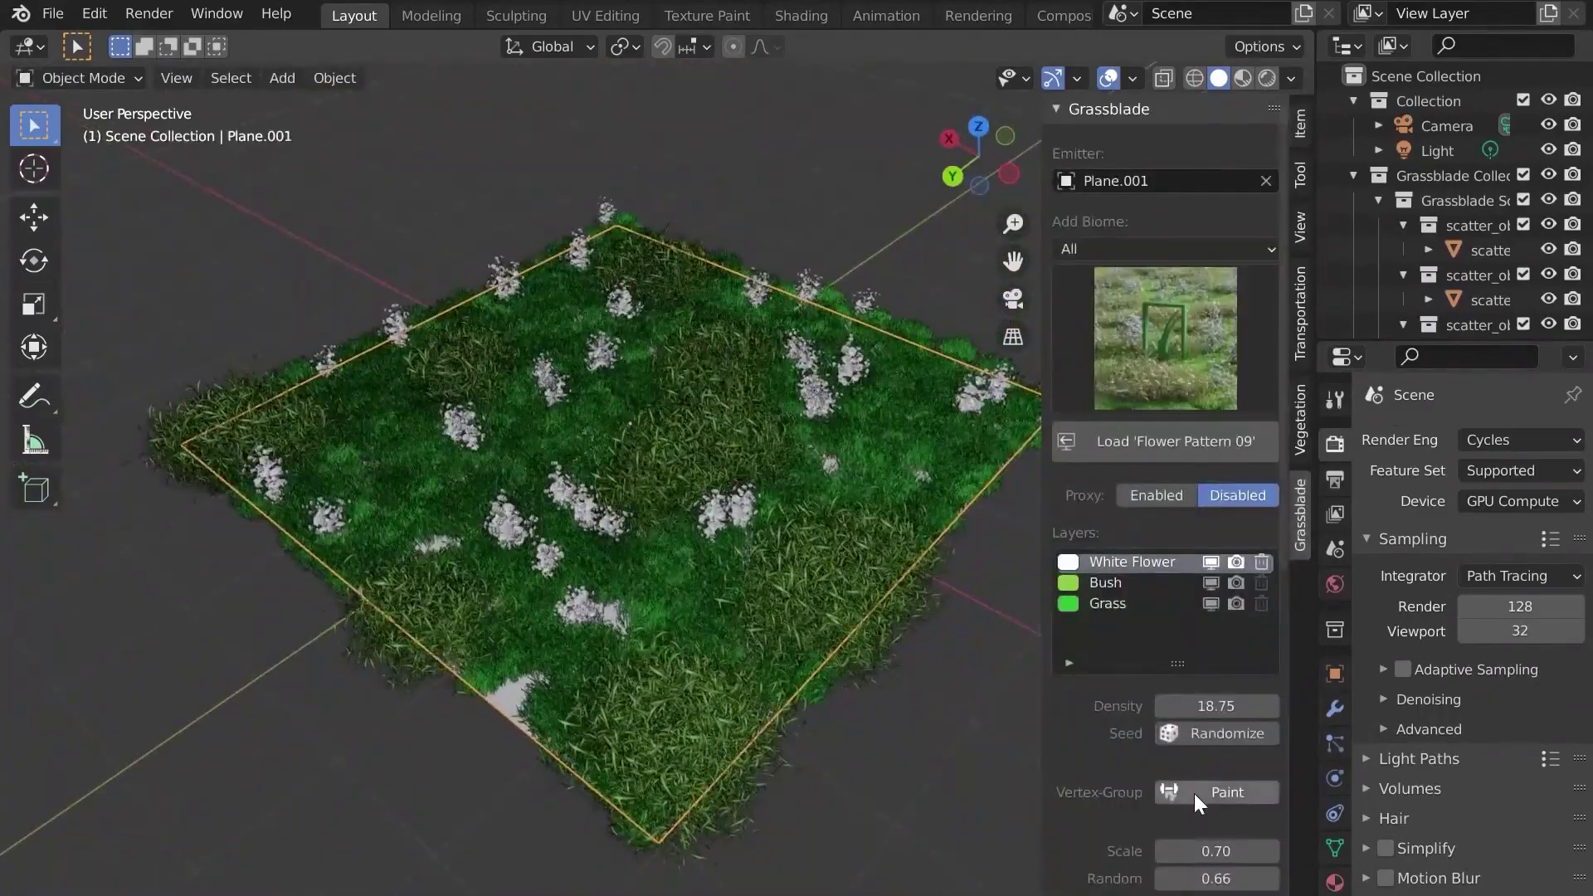
click(1198, 797)
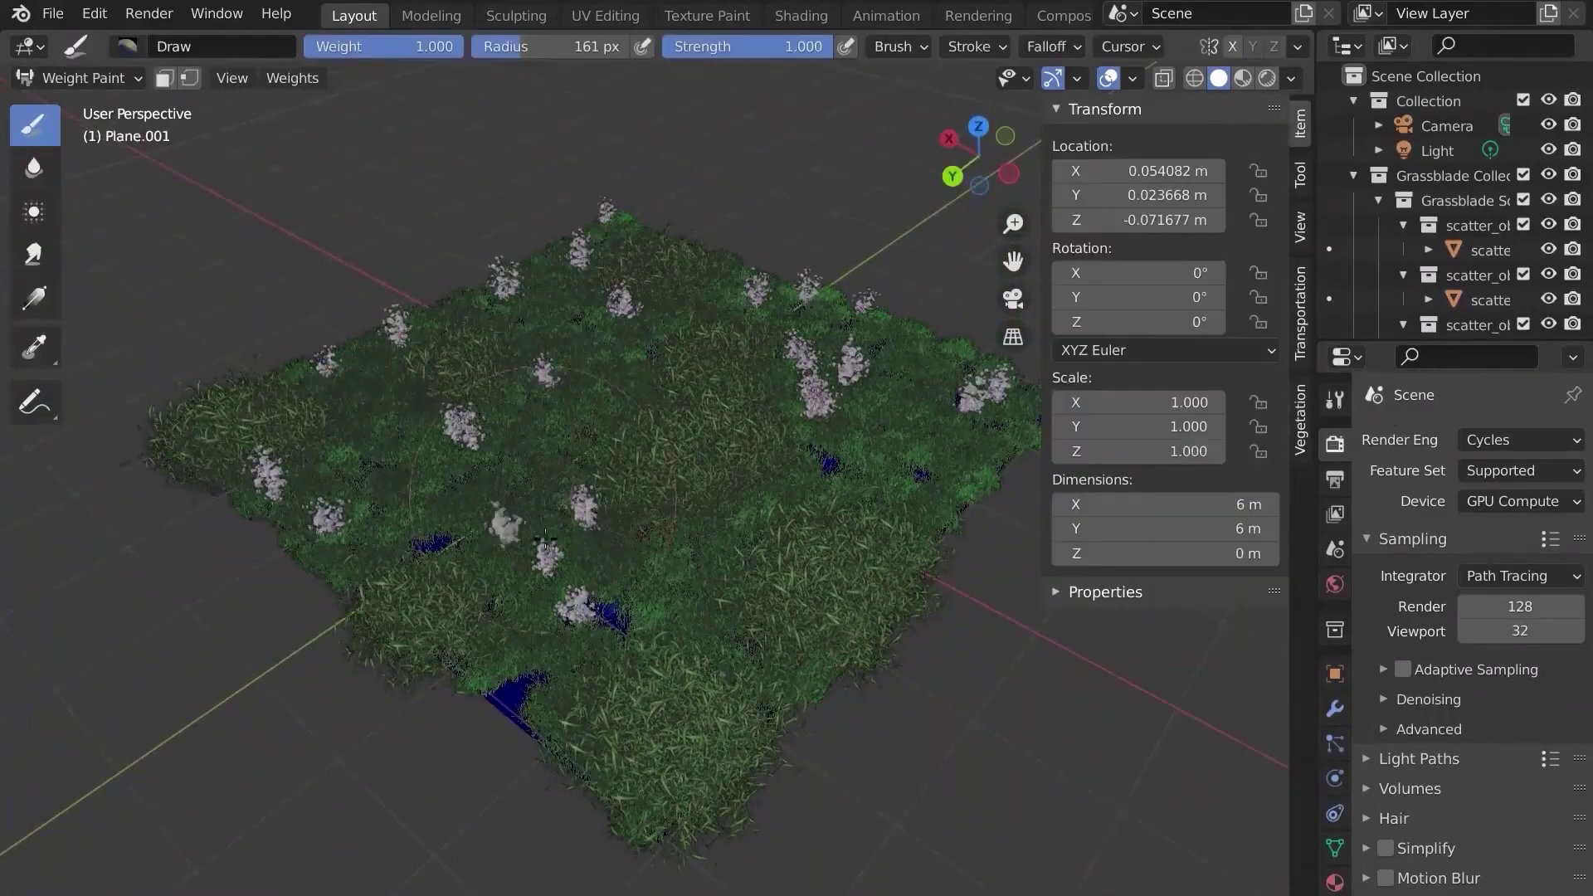
key(ctrl+Tab)
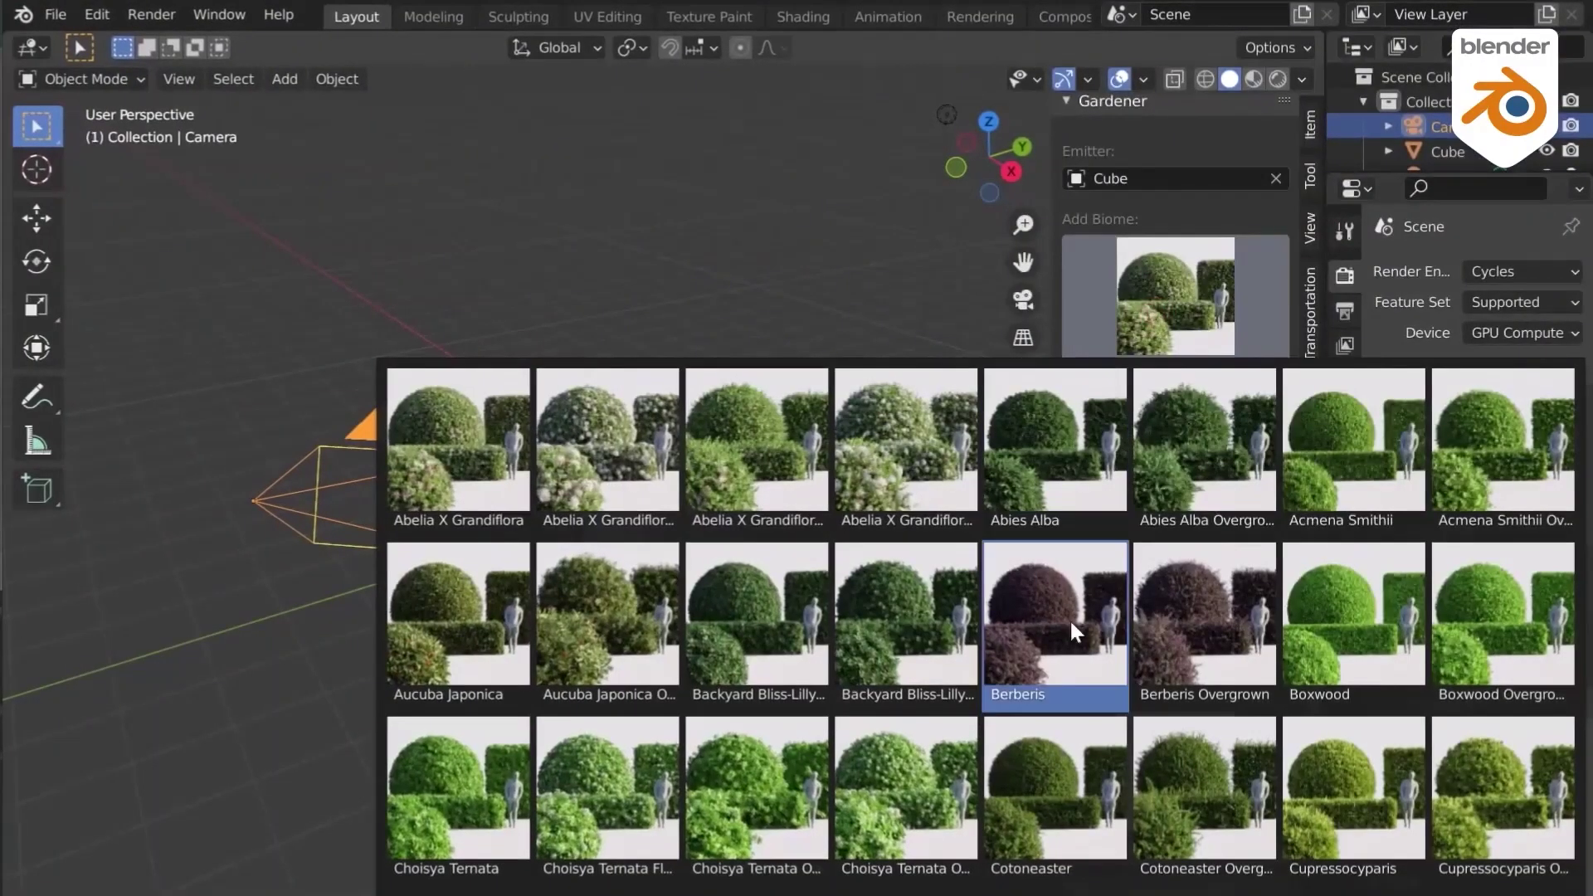
Load the Aucuba Japonica hedge biome onto the torus.
scroll(1069, 619, down, 3)
scroll(1055, 602, down, 10)
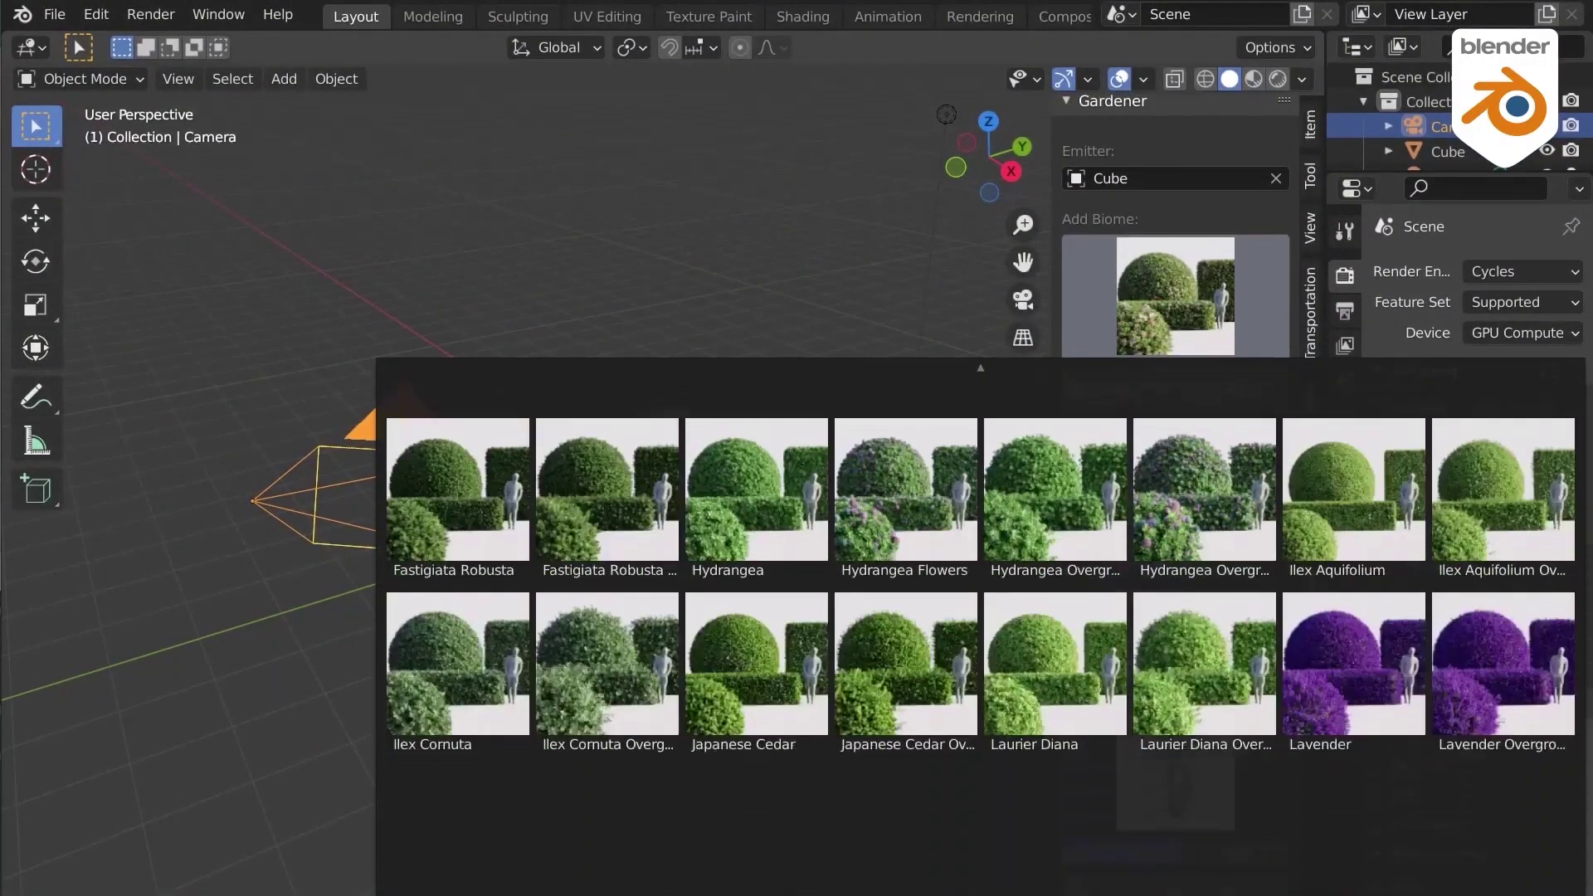
scroll(979, 705, down, 3)
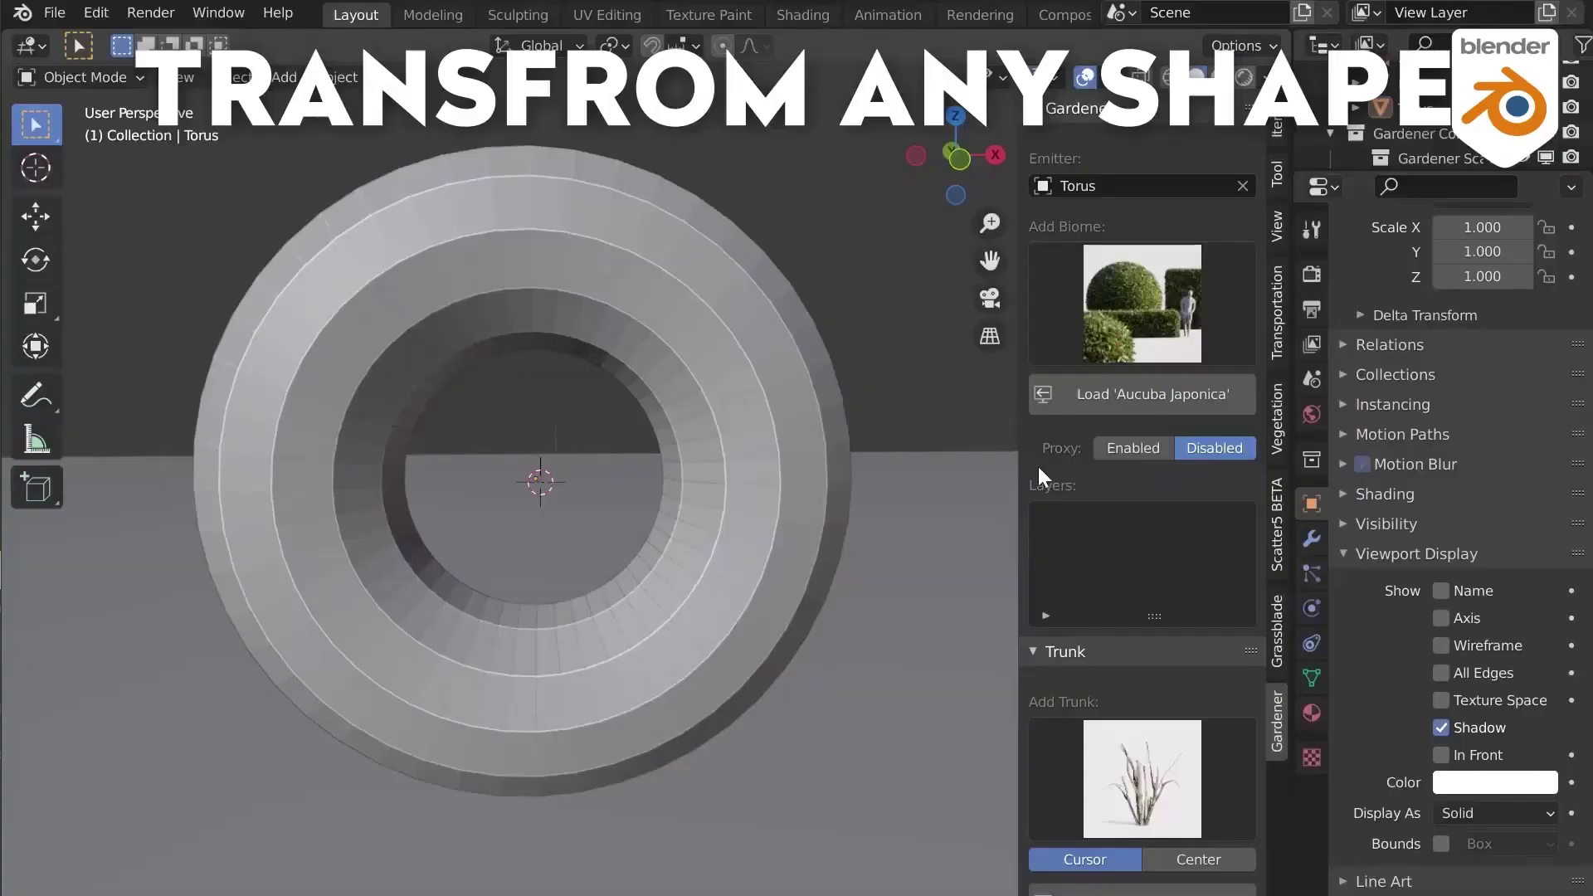
click(1097, 397)
Switch to rendered shading and add a trunk beneath the hedge wreath.
key(z)
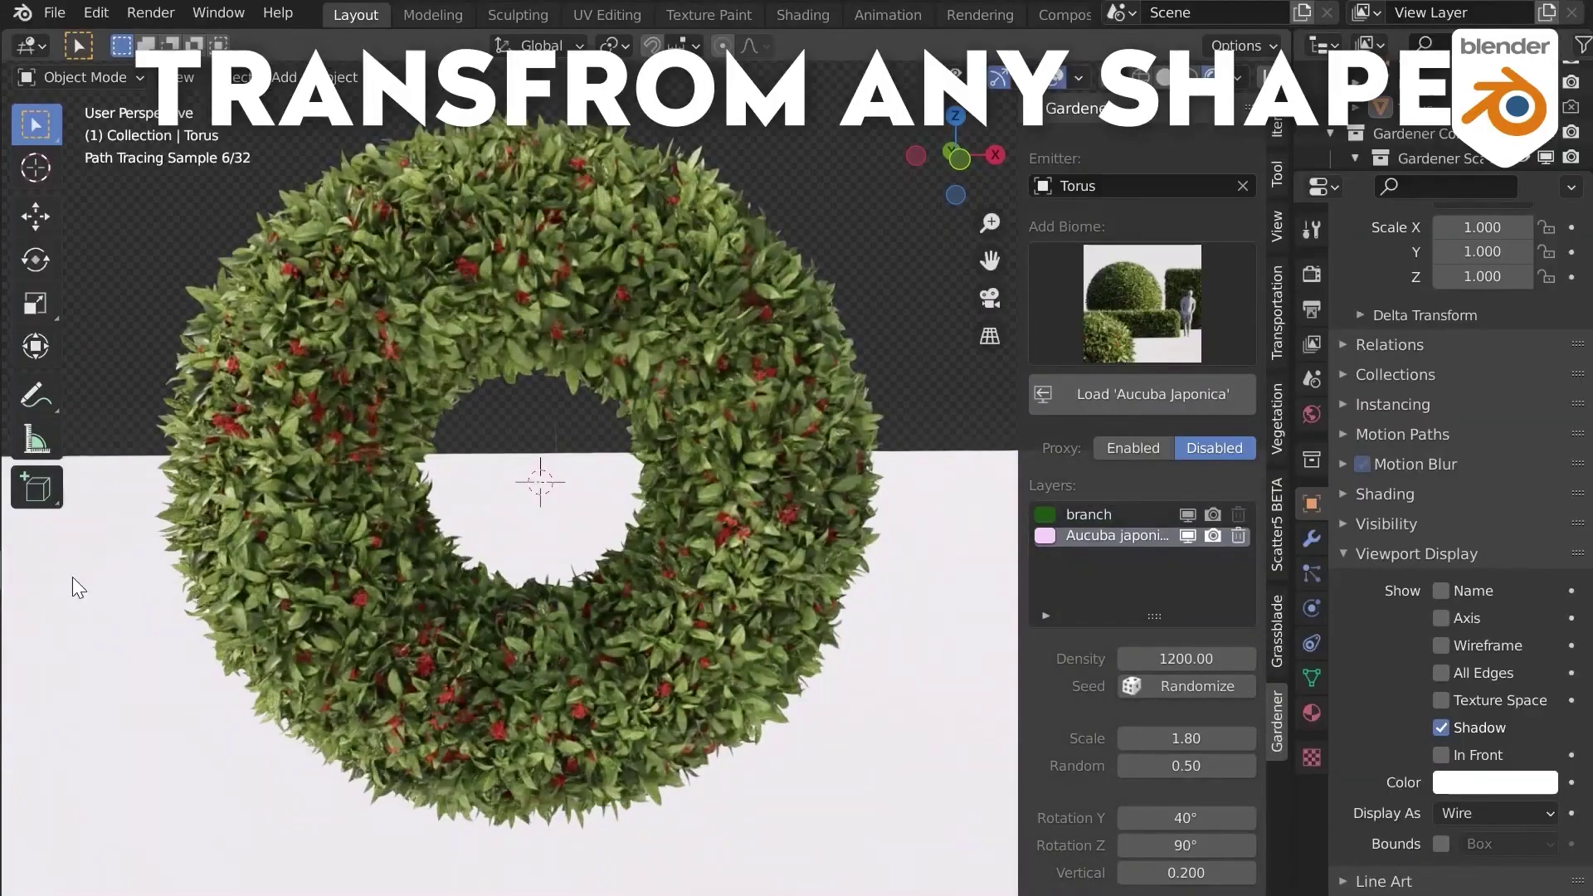
key(z)
key(Escape)
scroll(526, 596, up, 8)
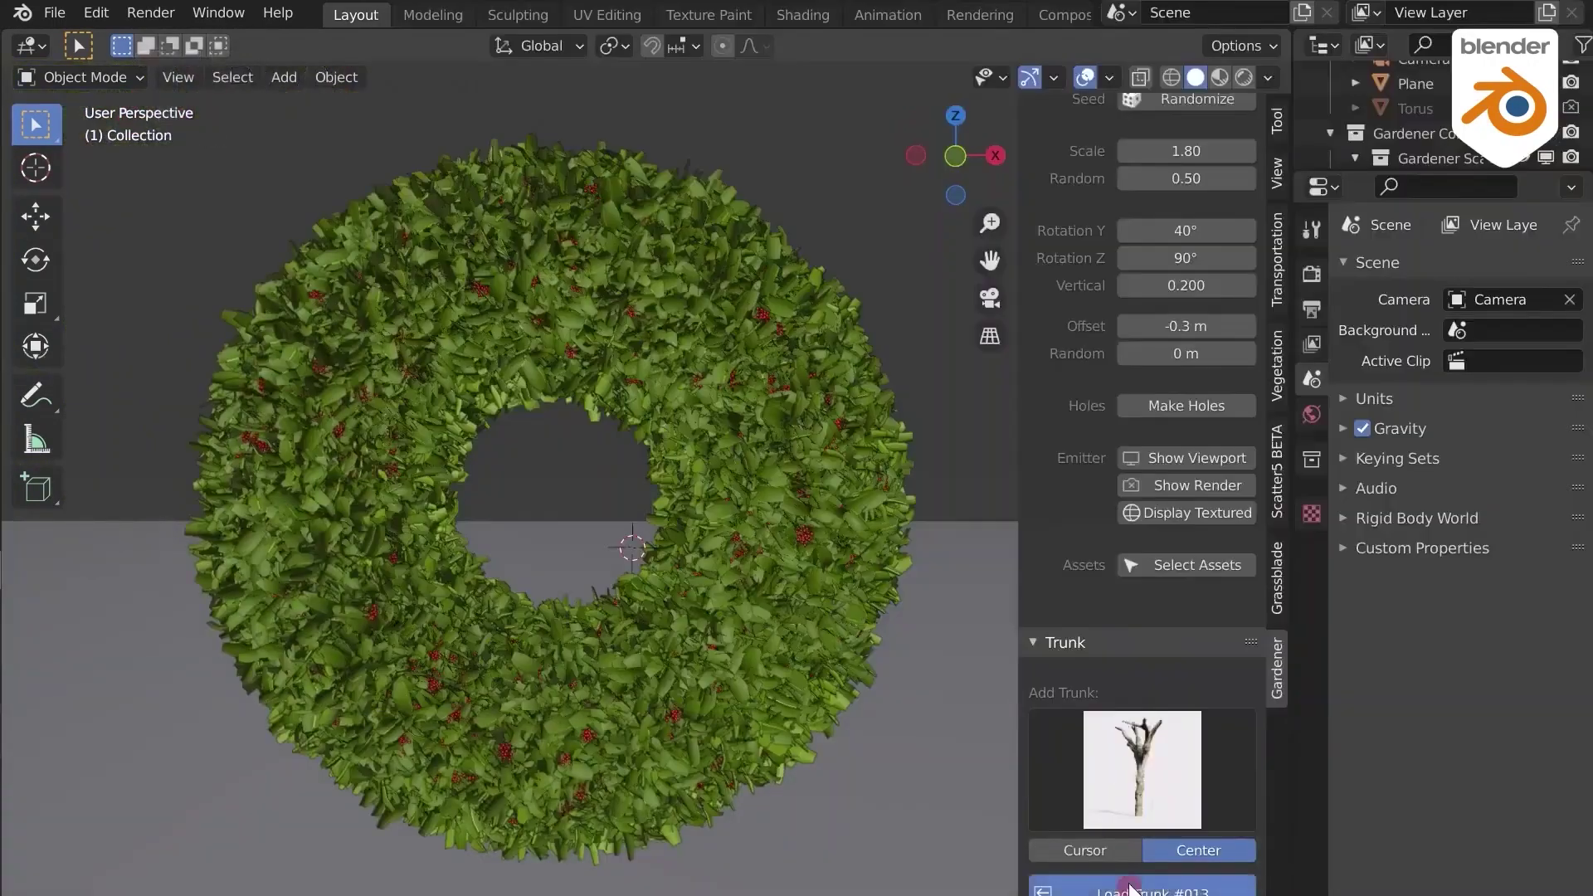
click(36, 219)
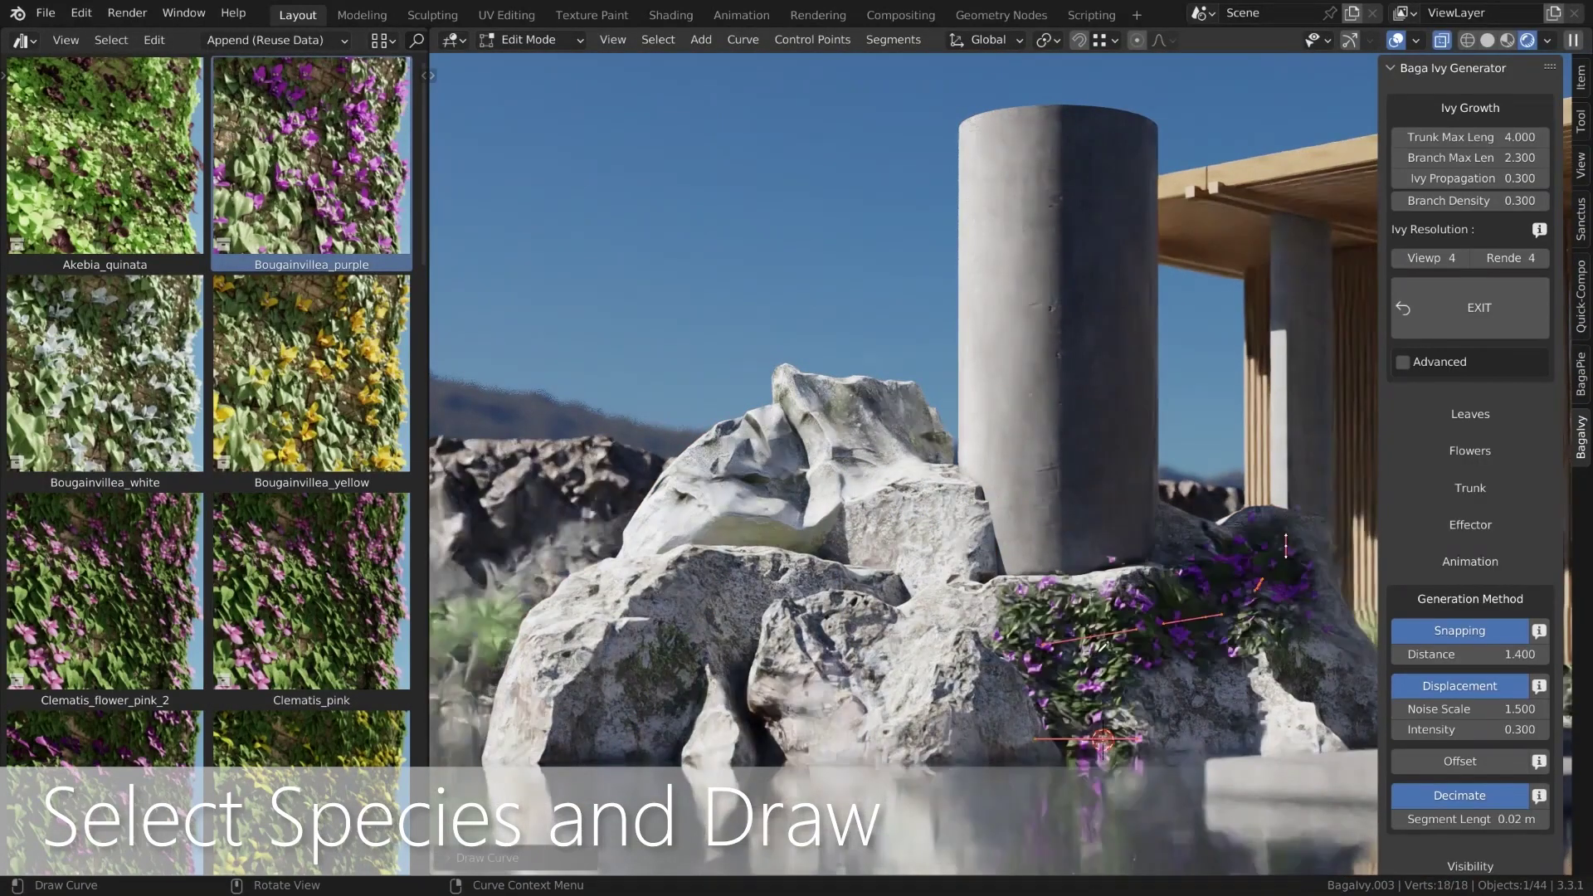
Grow flowering ivy up the pillar, then add a different species traced across the rock and pillar.
drag(1111, 154, 1118, 154)
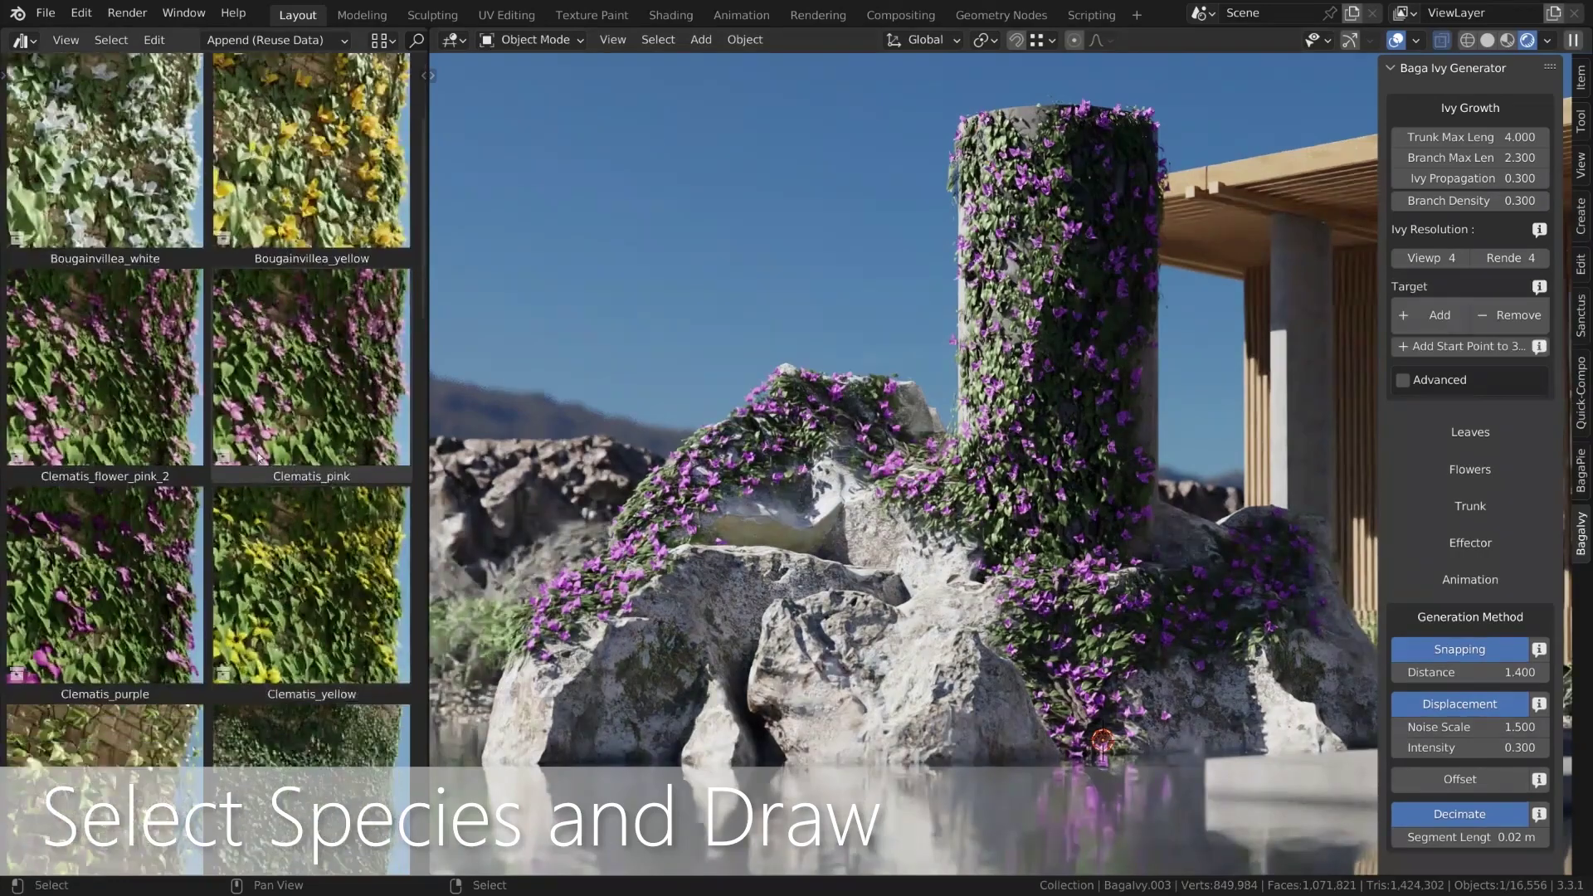
click(105, 606)
click(1409, 113)
drag(863, 726, 623, 711)
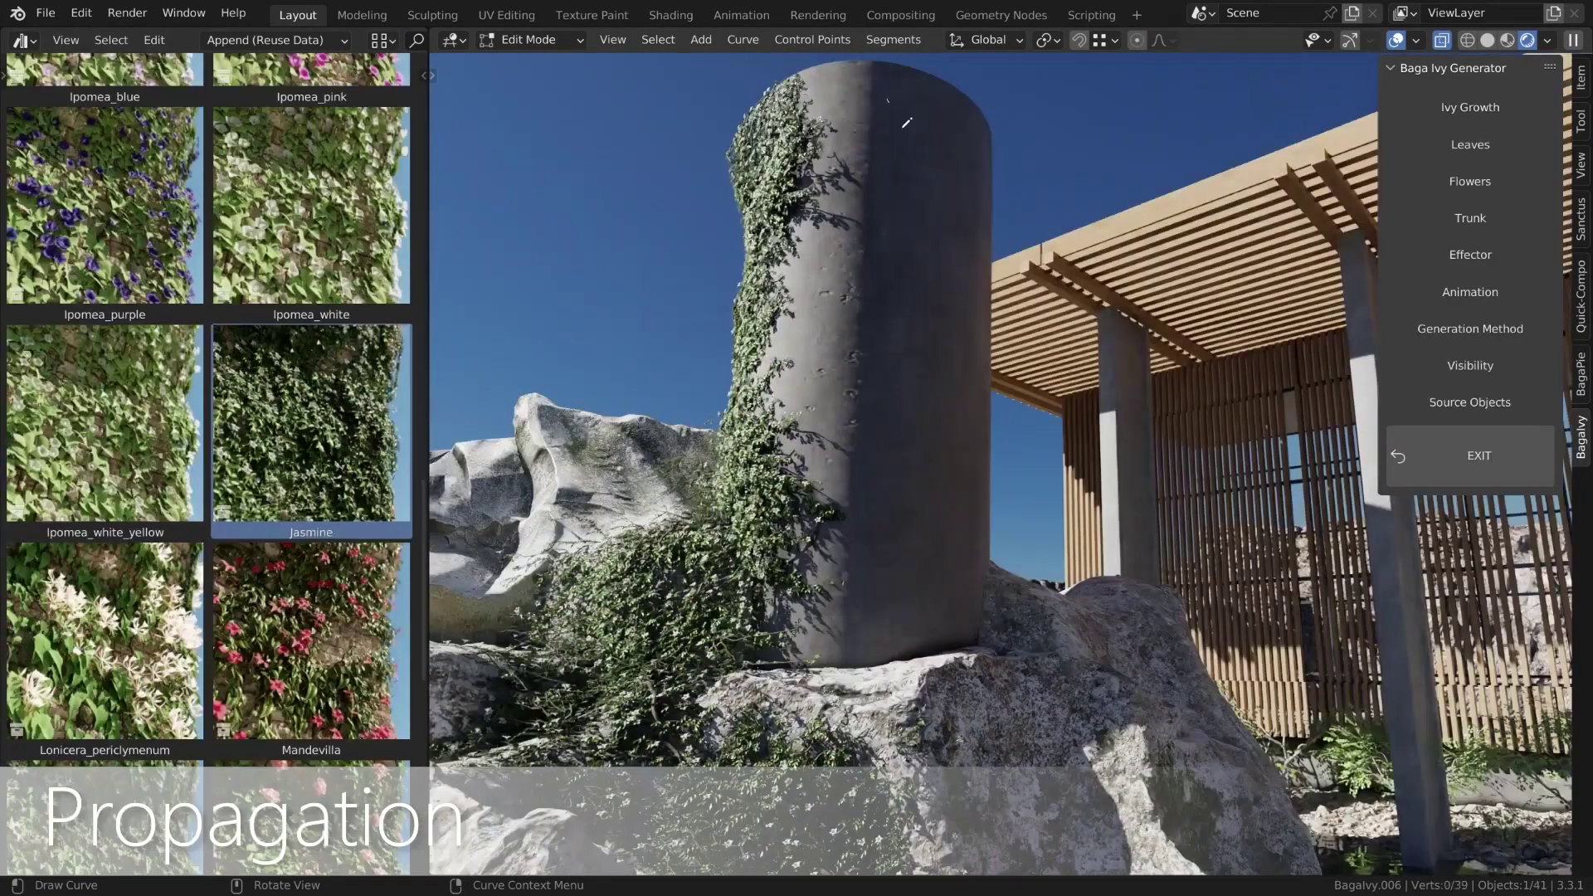
drag(969, 312, 971, 368)
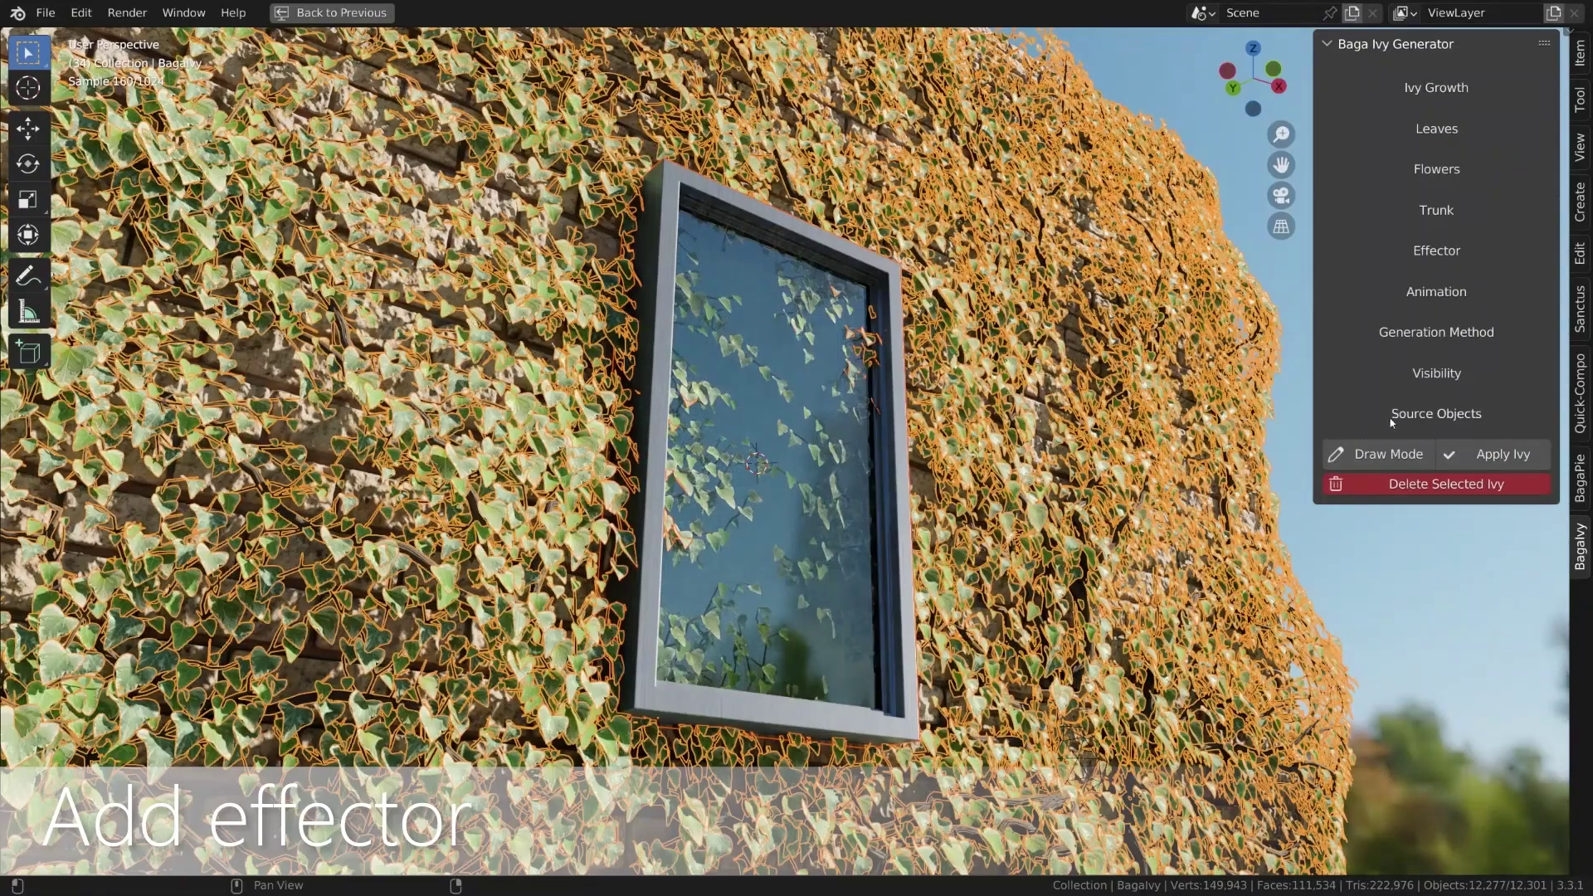
Add an effector to the ivy and raise the loop sway intensity to 0.380.
click(1426, 254)
click(1394, 456)
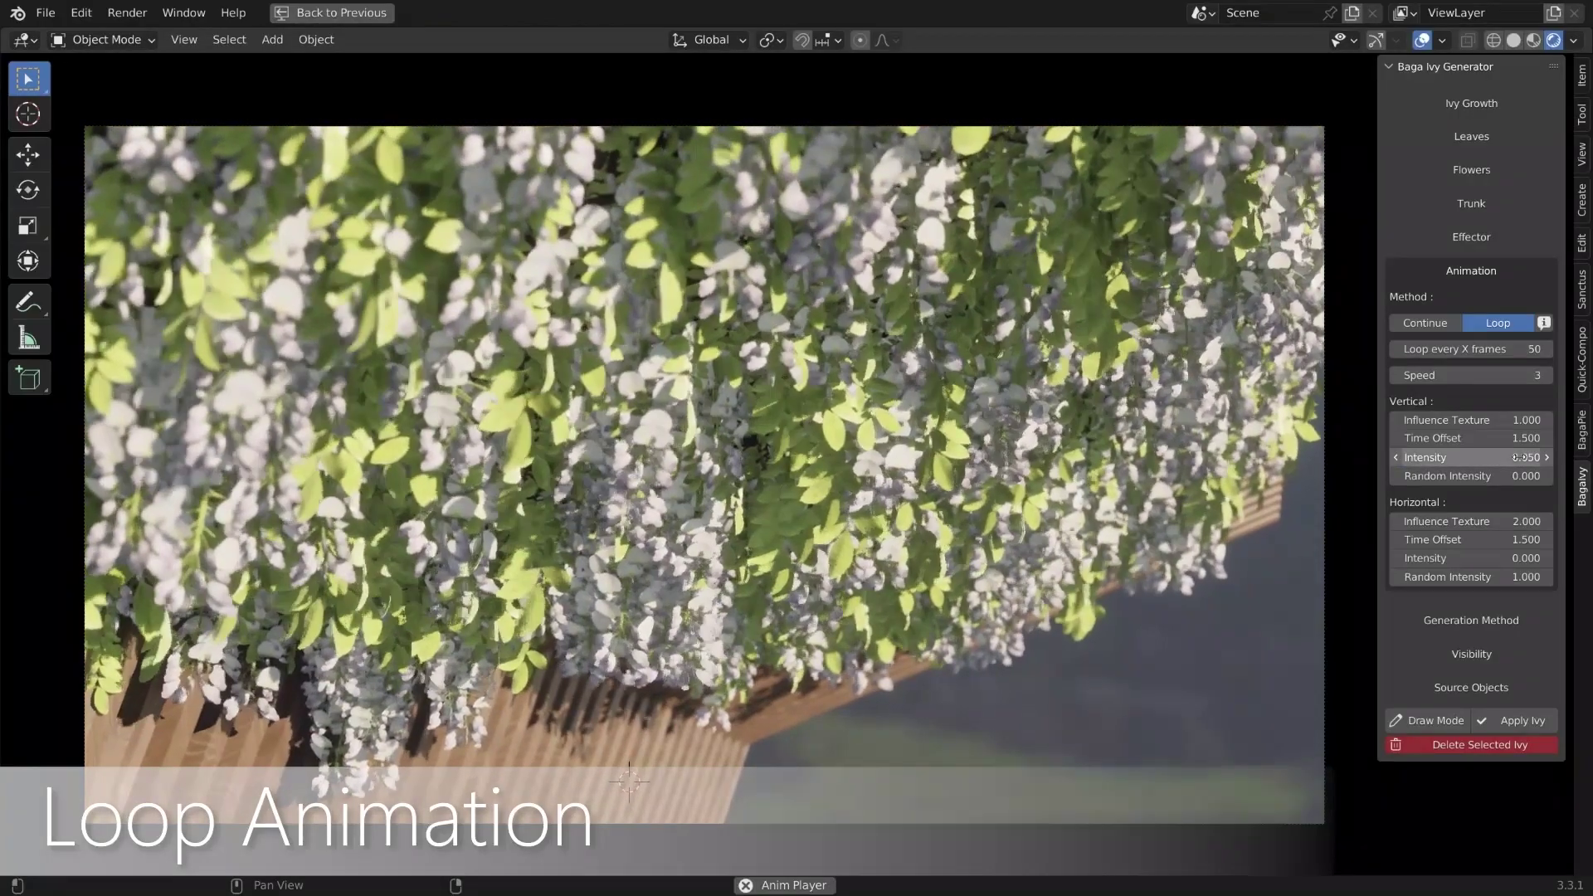
drag(1518, 457, 1545, 457)
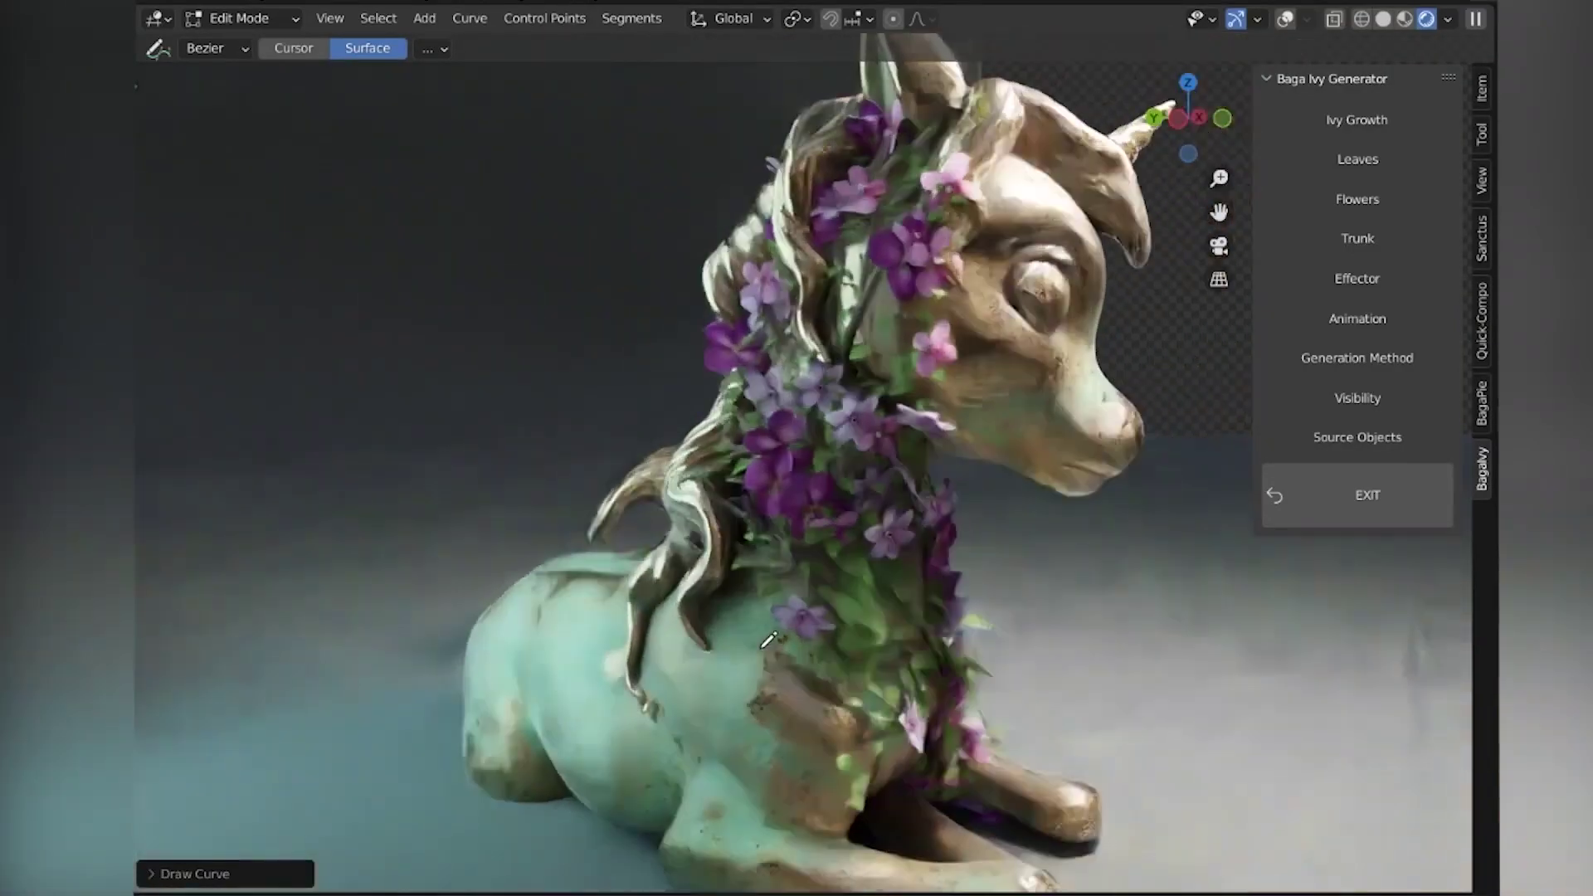
Trace flowering ivy down the statue's neck, then hide its leaves and flowers.
drag(859, 601, 547, 680)
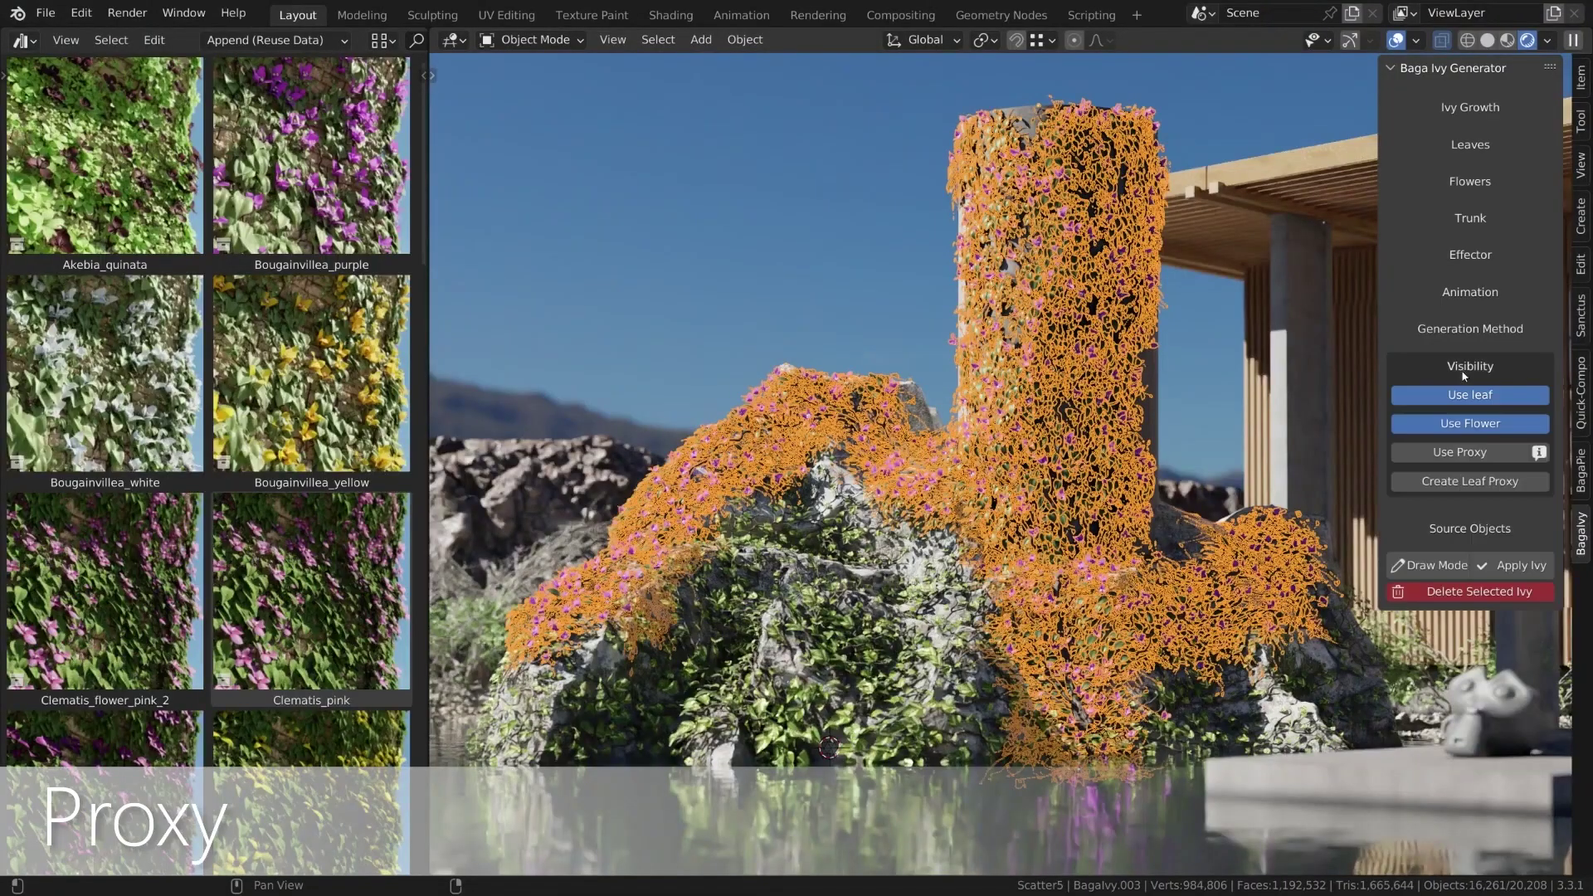
click(1470, 395)
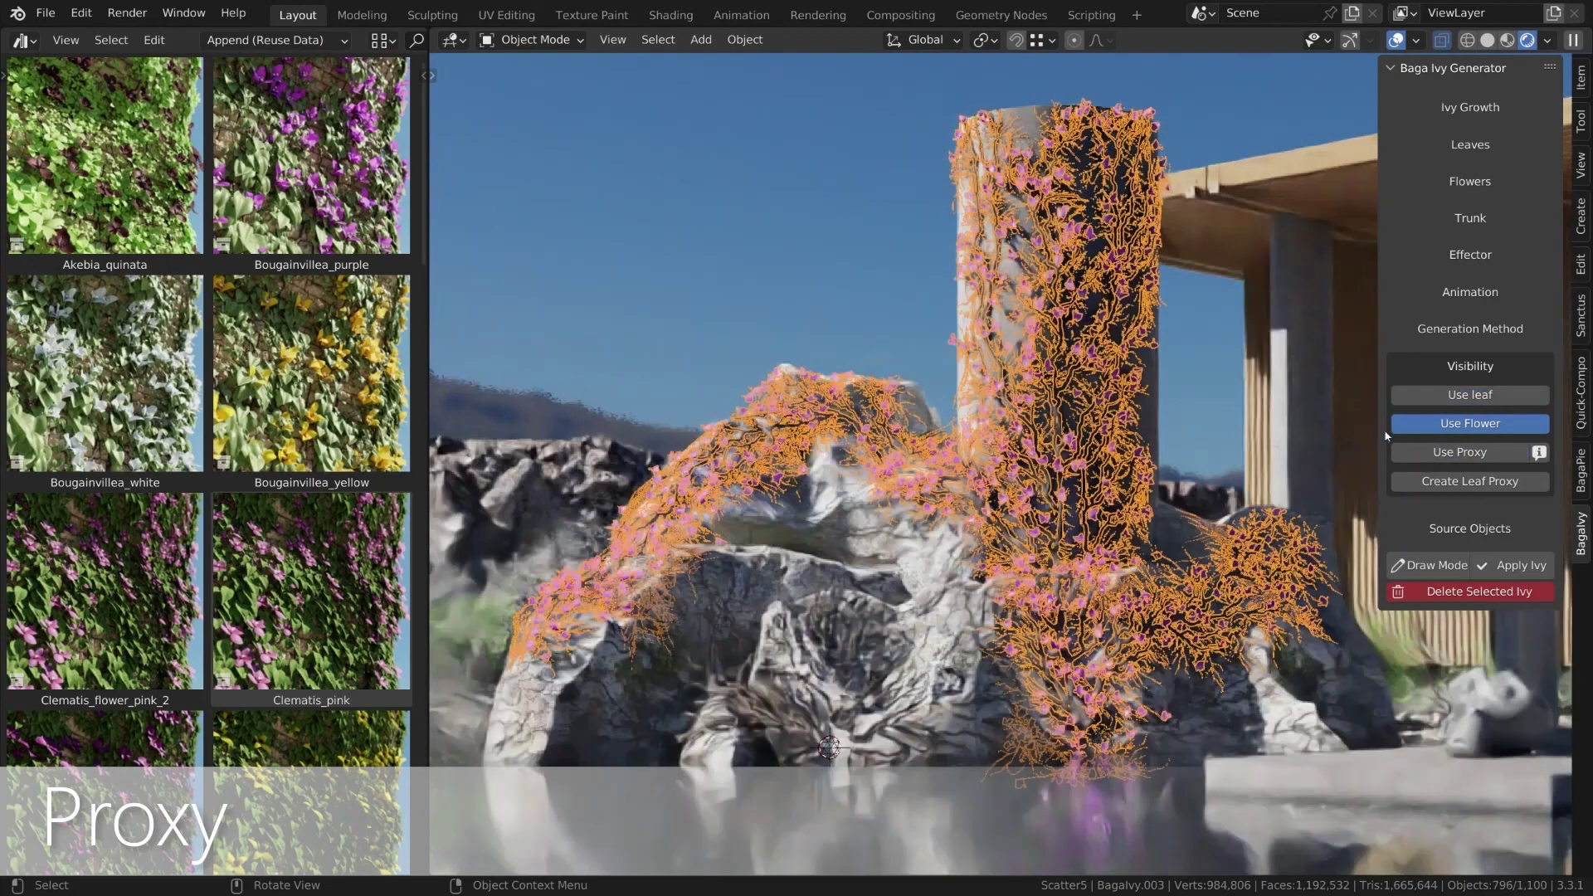
click(850, 306)
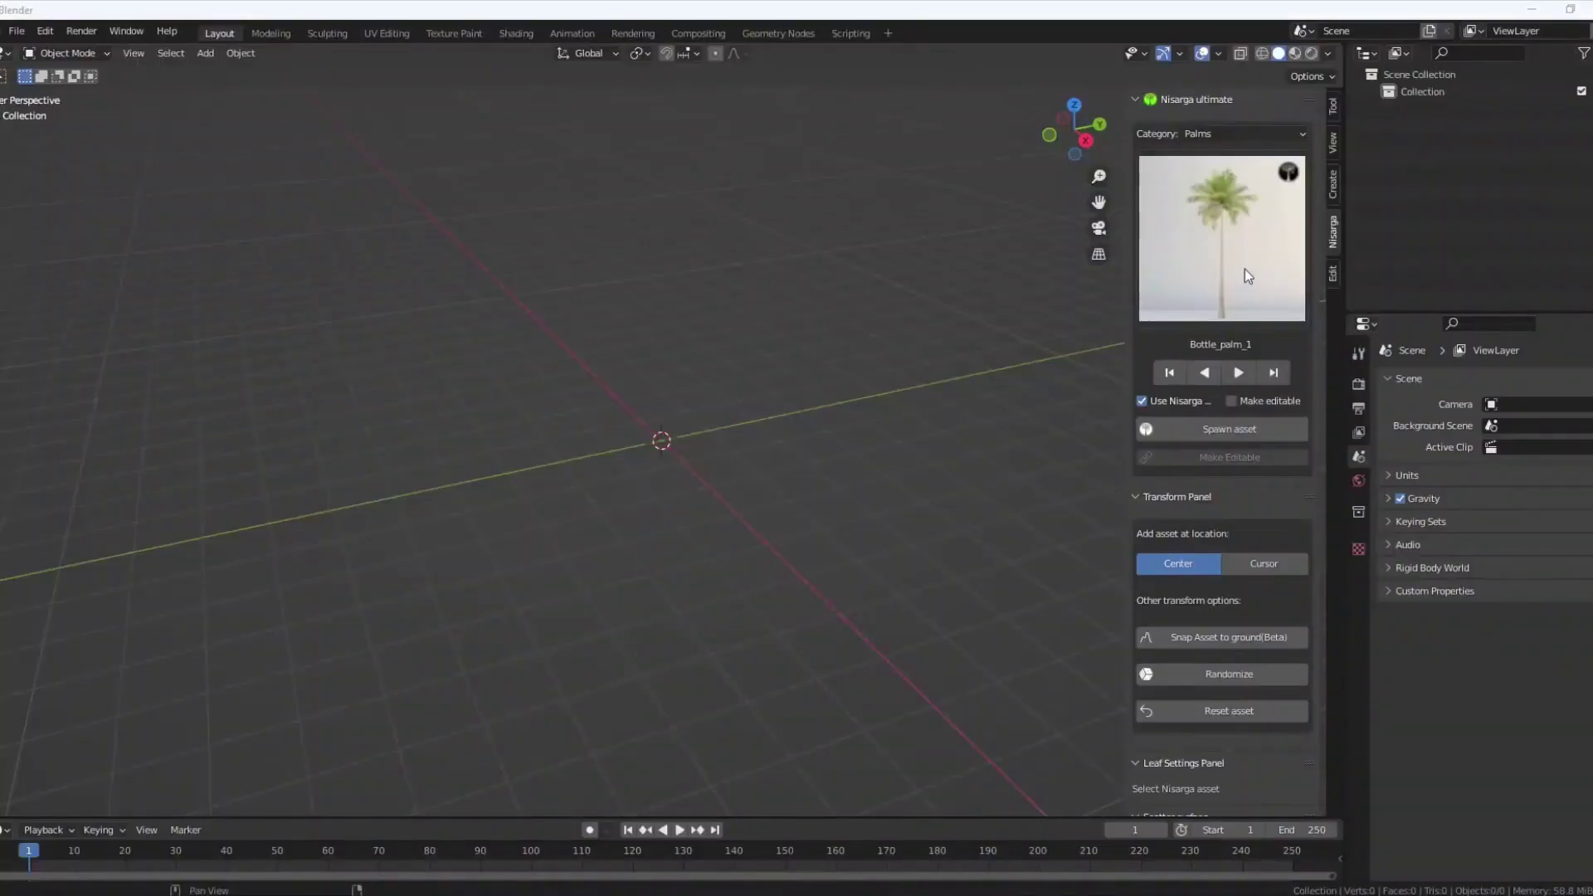
Open the Nisarga Palms asset grid and scroll through the palm trees.
click(1245, 269)
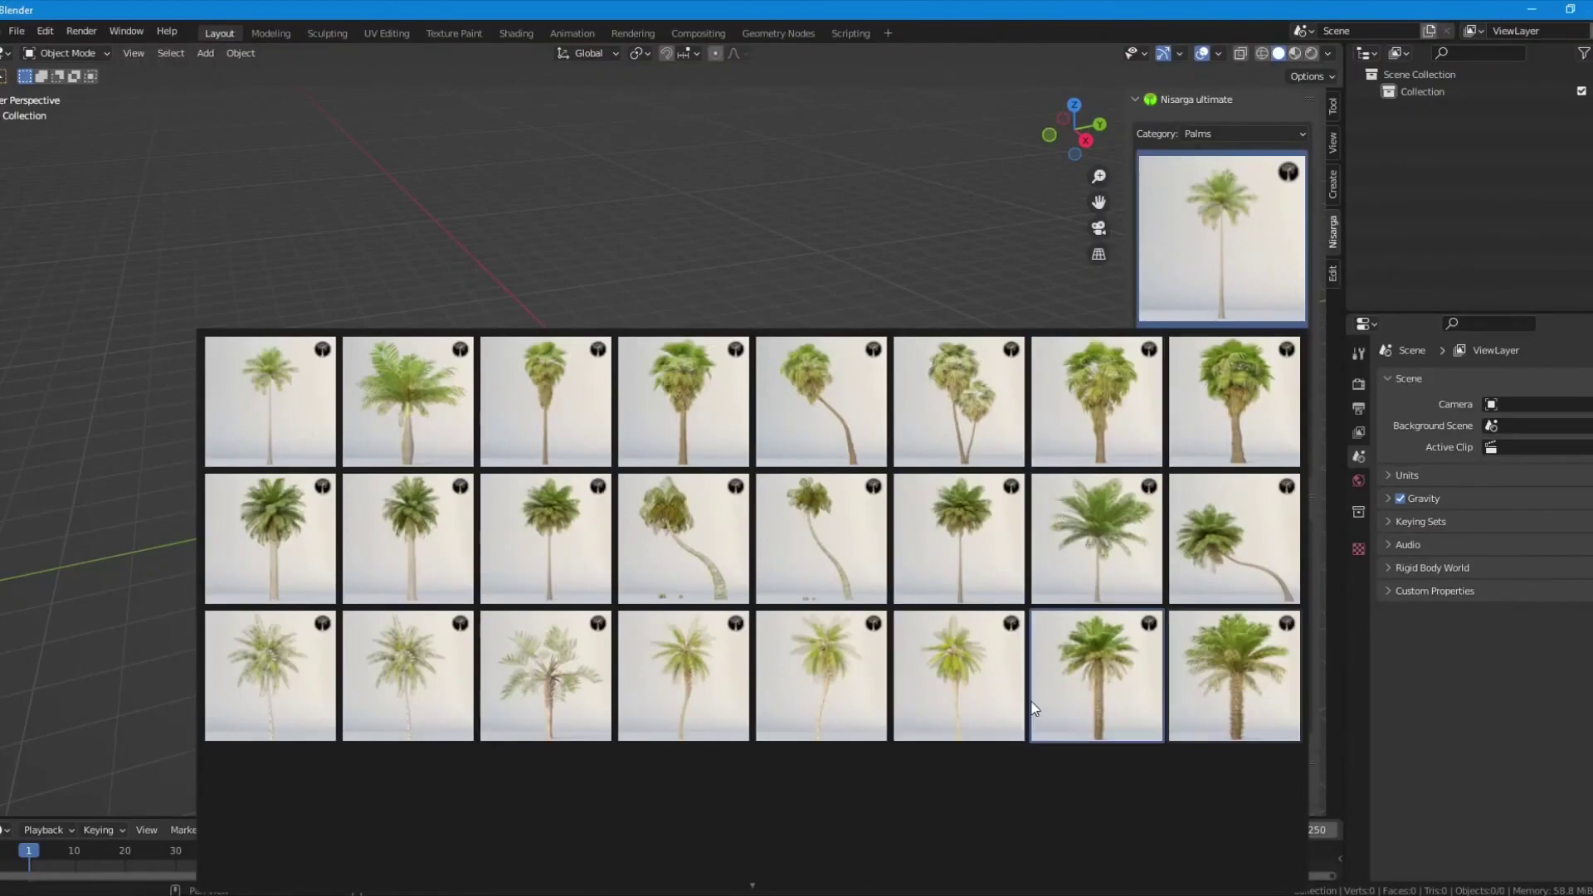
scroll(1035, 707, down, 2)
scroll(1032, 708, down, 2)
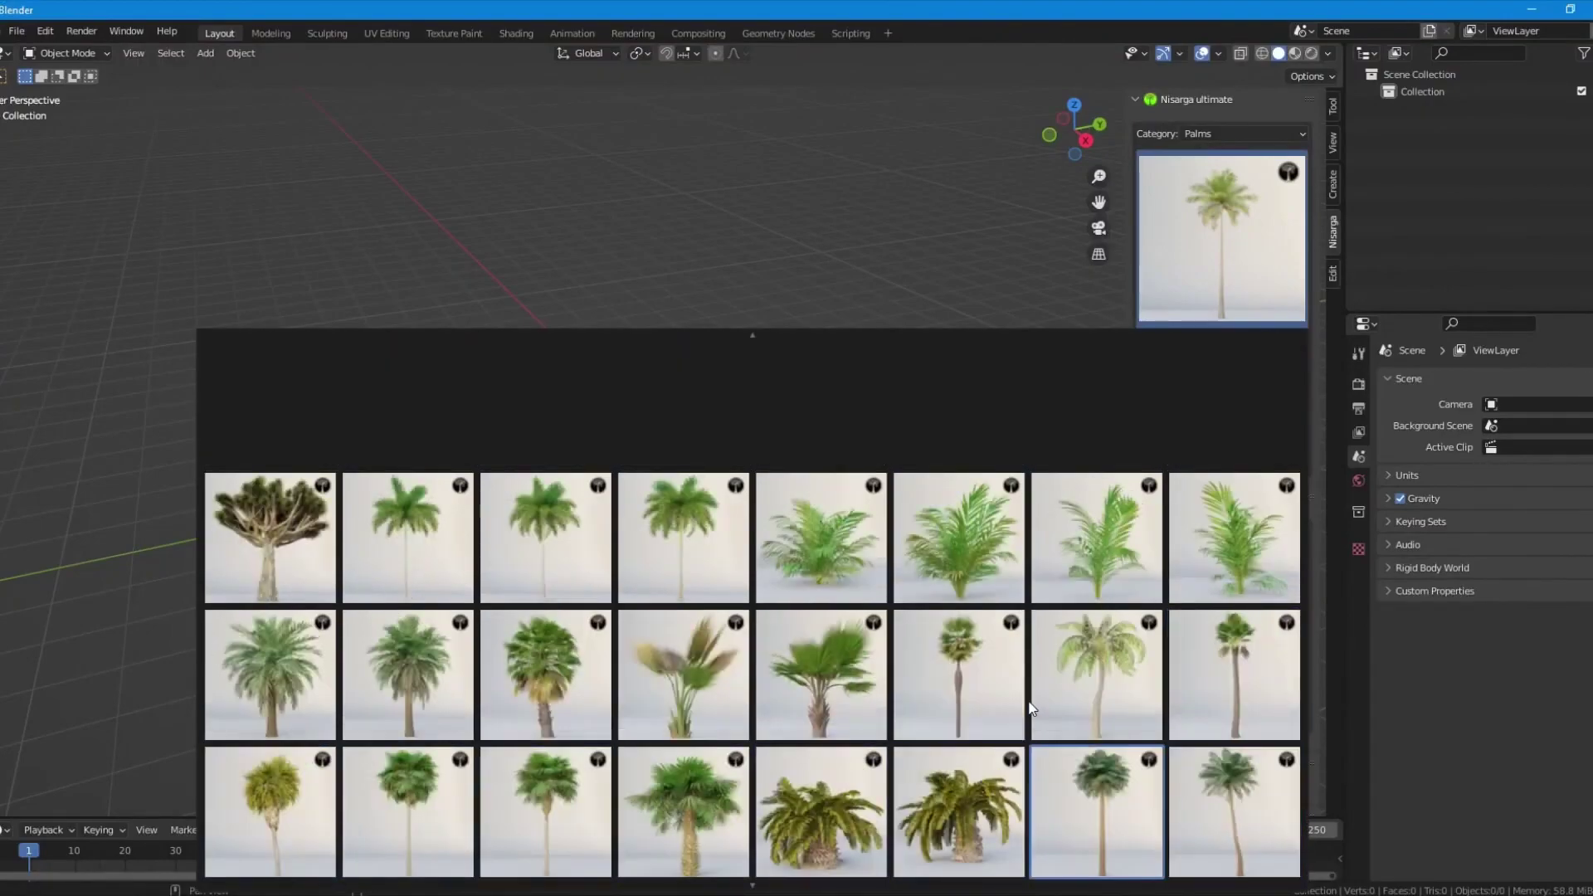
scroll(1027, 708, up, 3)
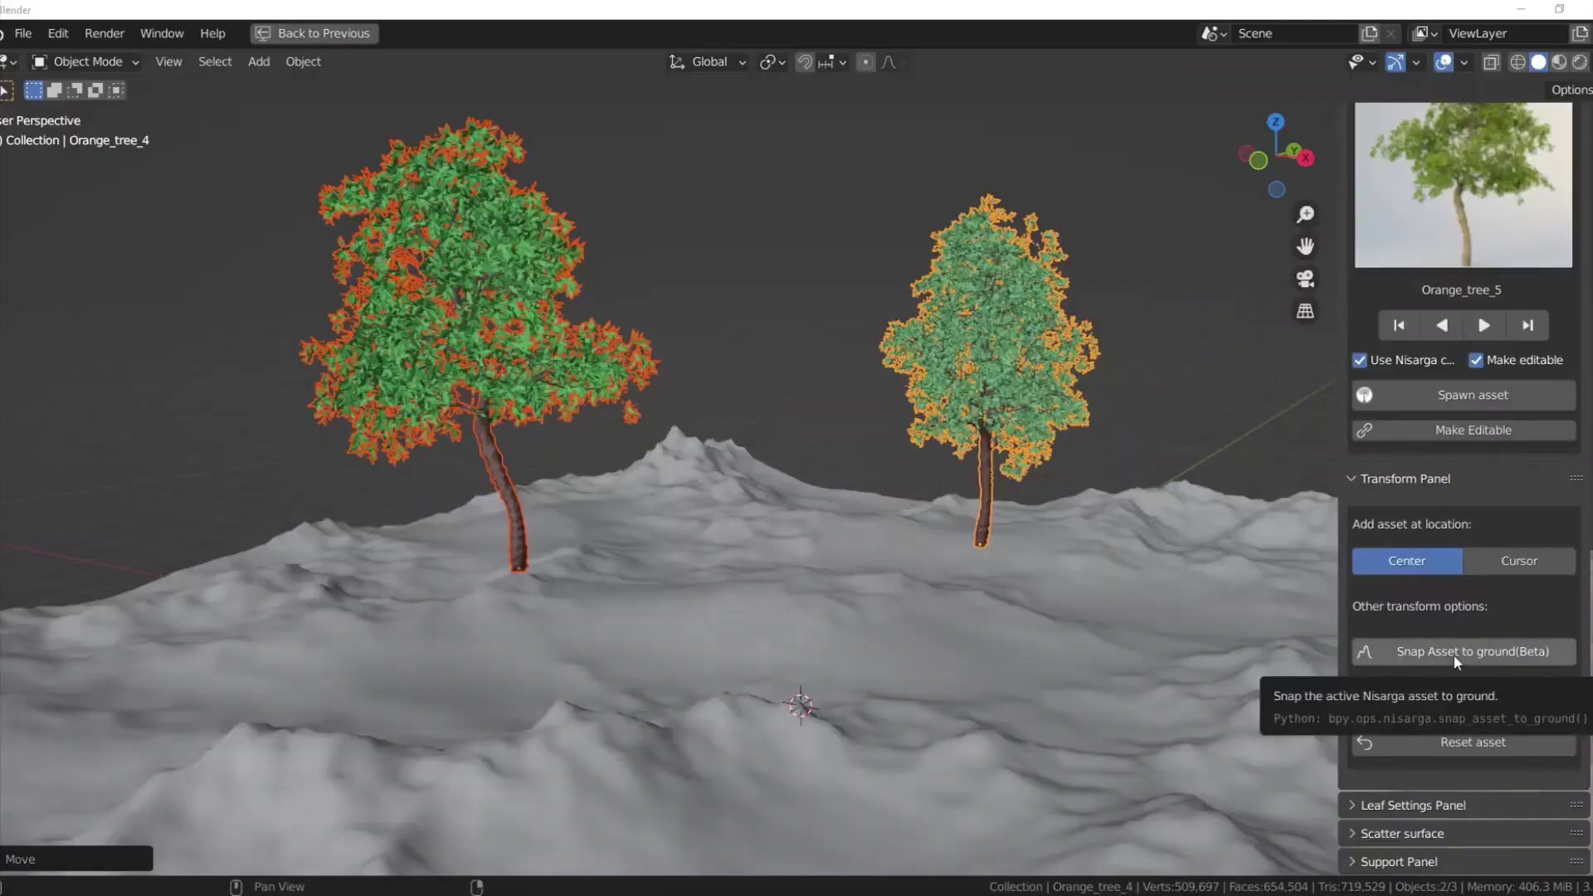
Snap the left and right orange trees individually down onto the terrain.
click(1456, 655)
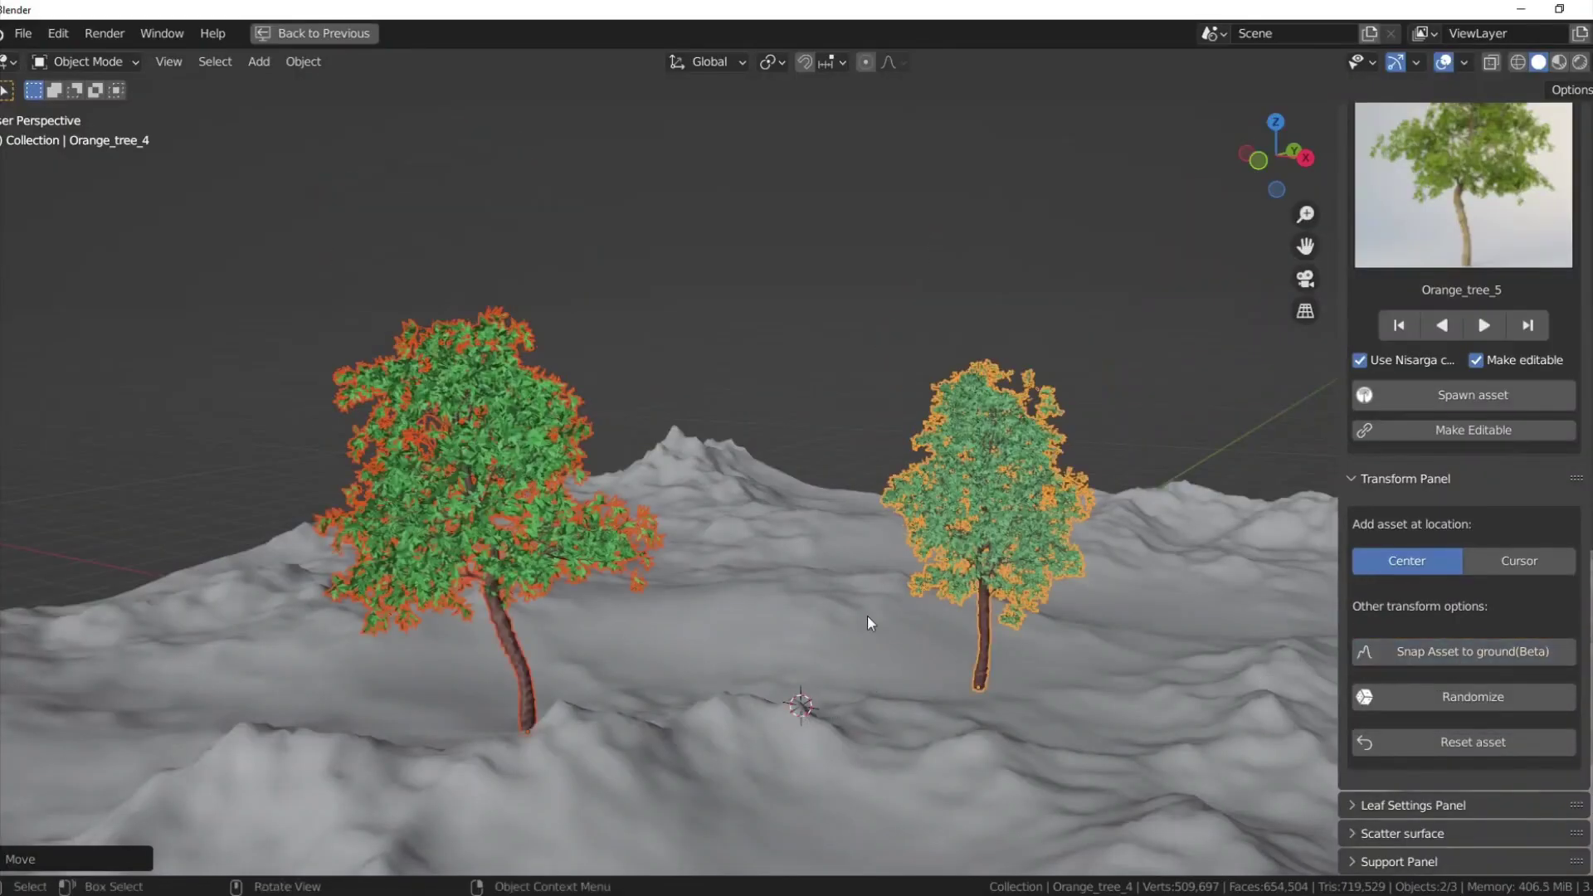
key(ctrl+z)
key(ctrl+z)
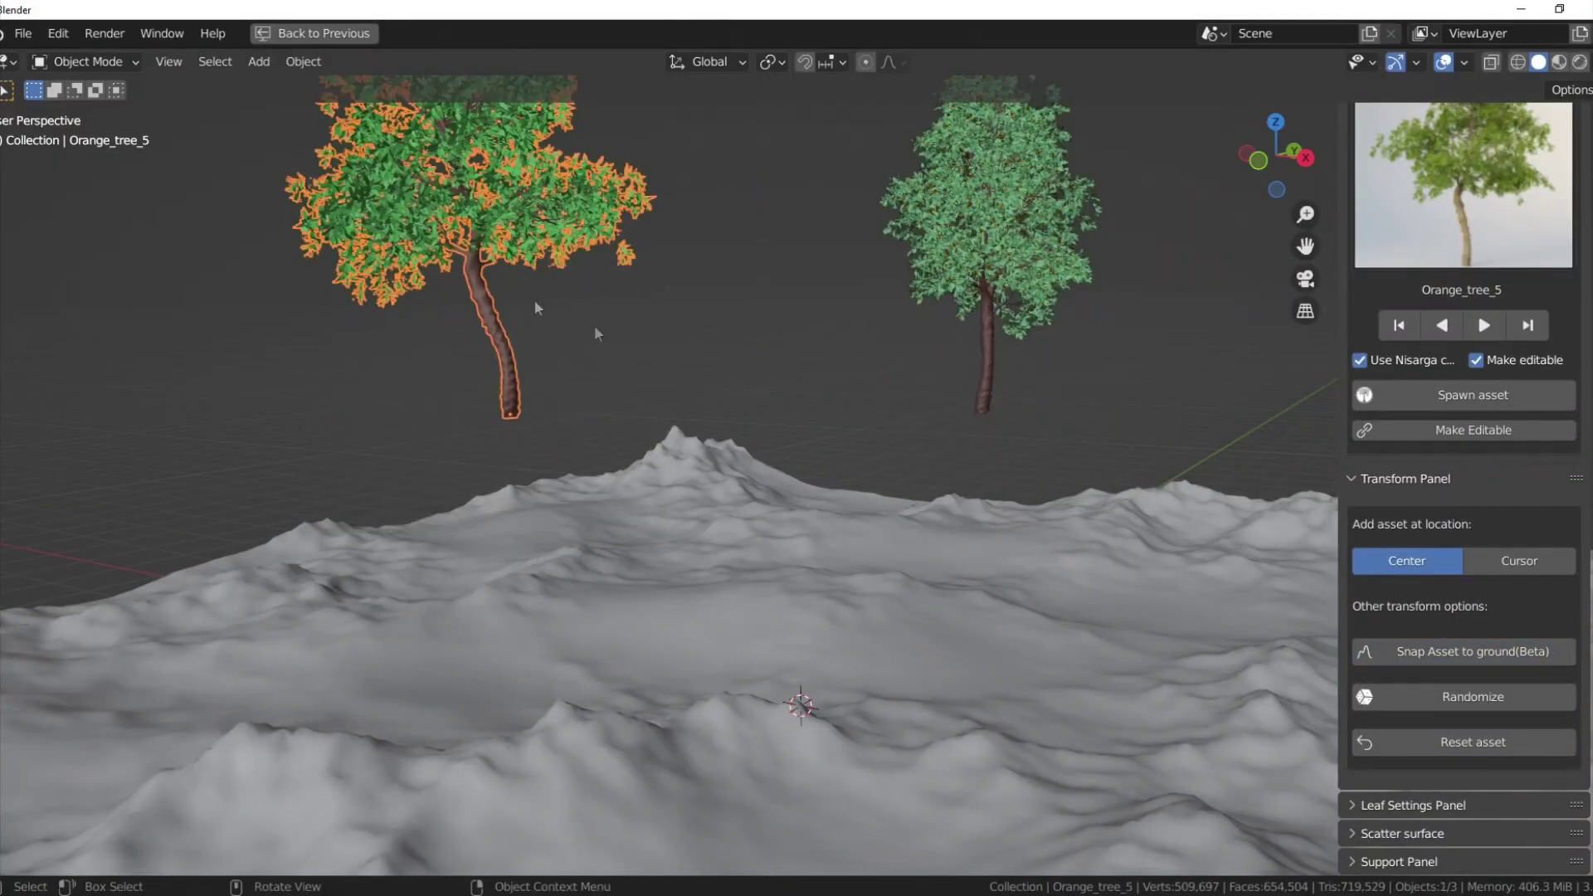
click(1424, 660)
click(1011, 265)
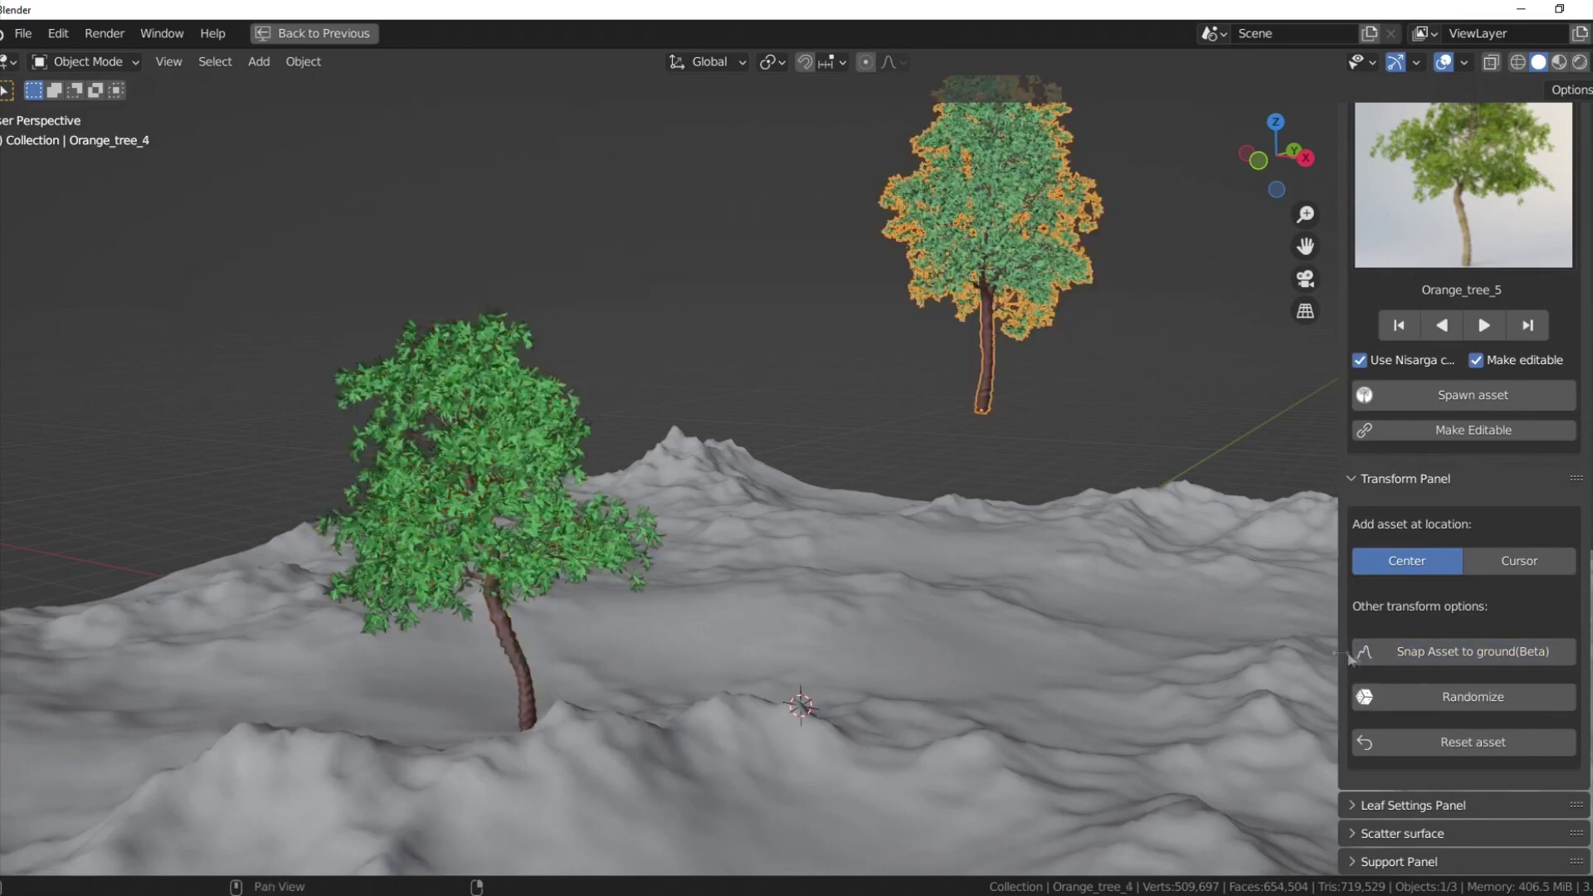
click(1456, 652)
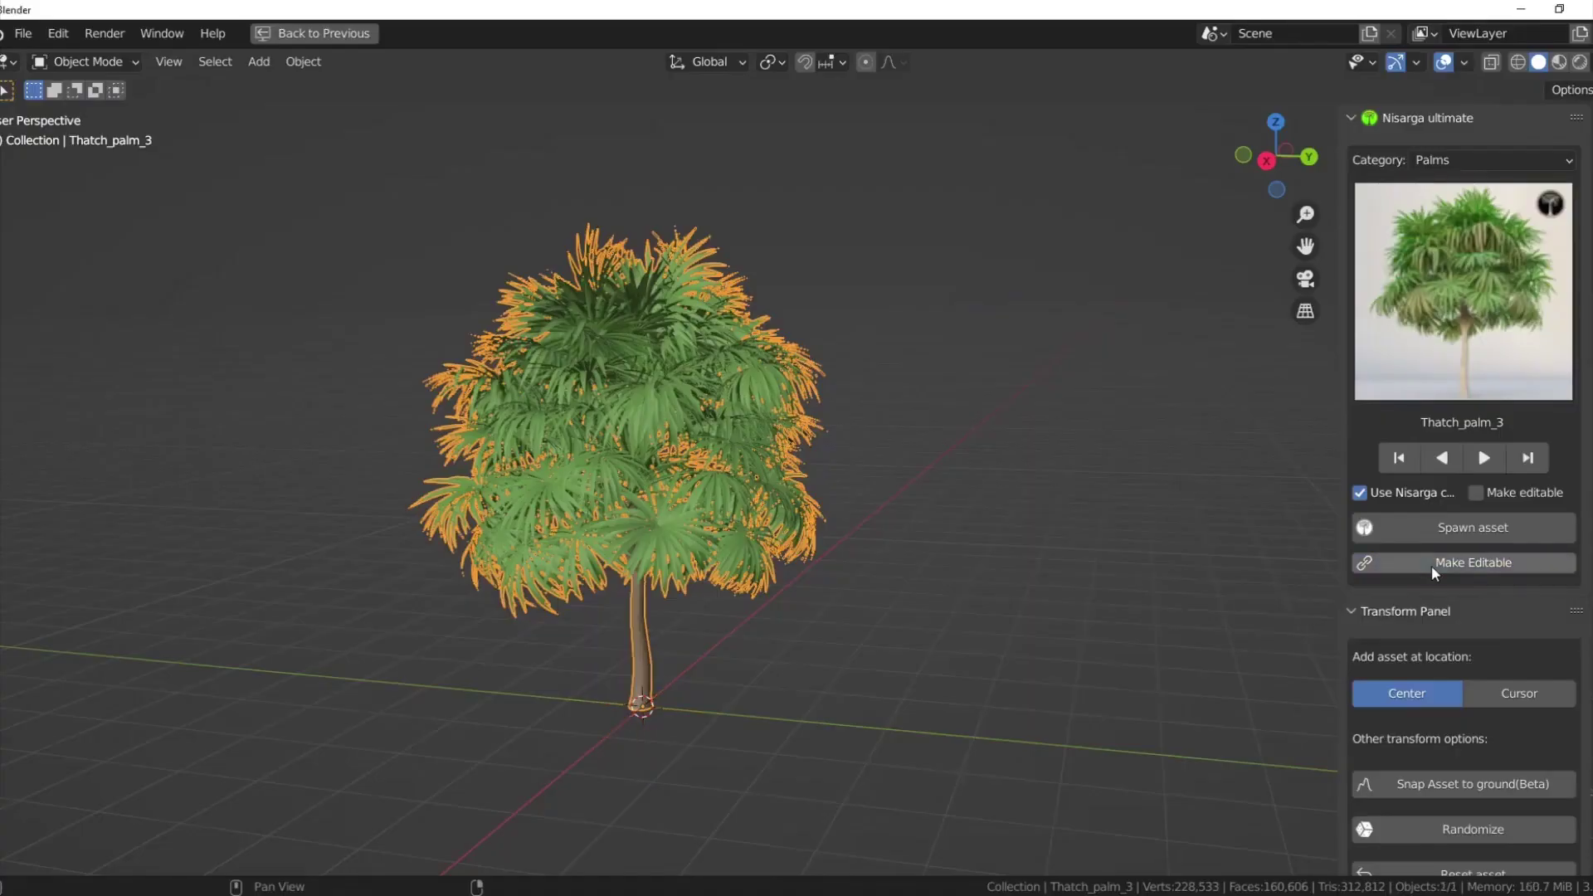
Raise the walnut tree's leaf brightness to 1.91 and update the foliage.
key(Tab)
scroll(696, 532, up, 4)
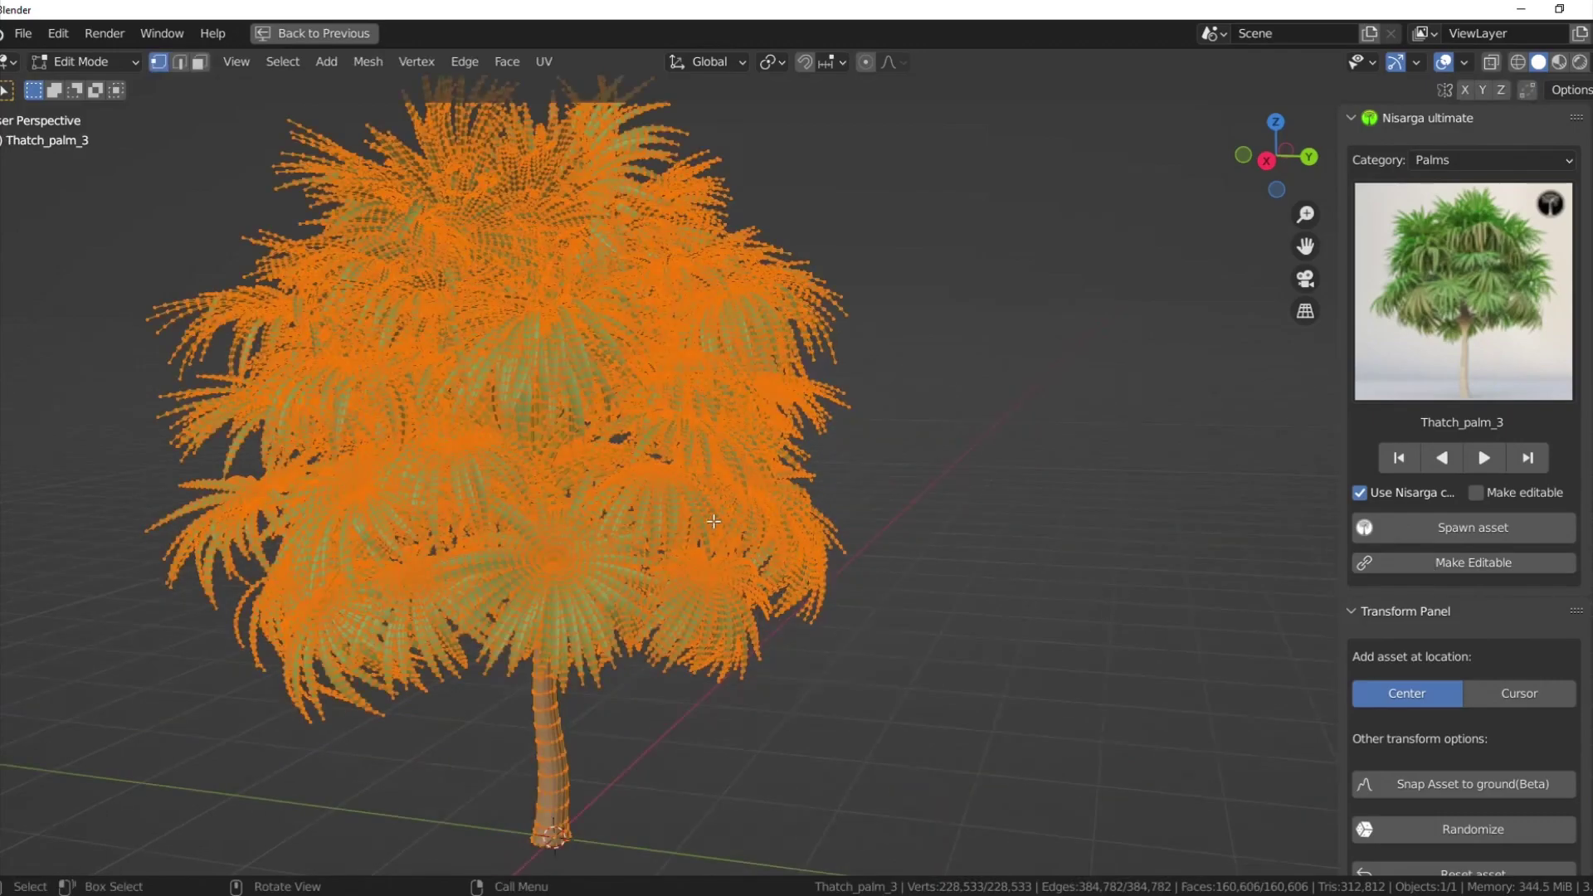
scroll(761, 505, down, 3)
scroll(761, 504, up, 1)
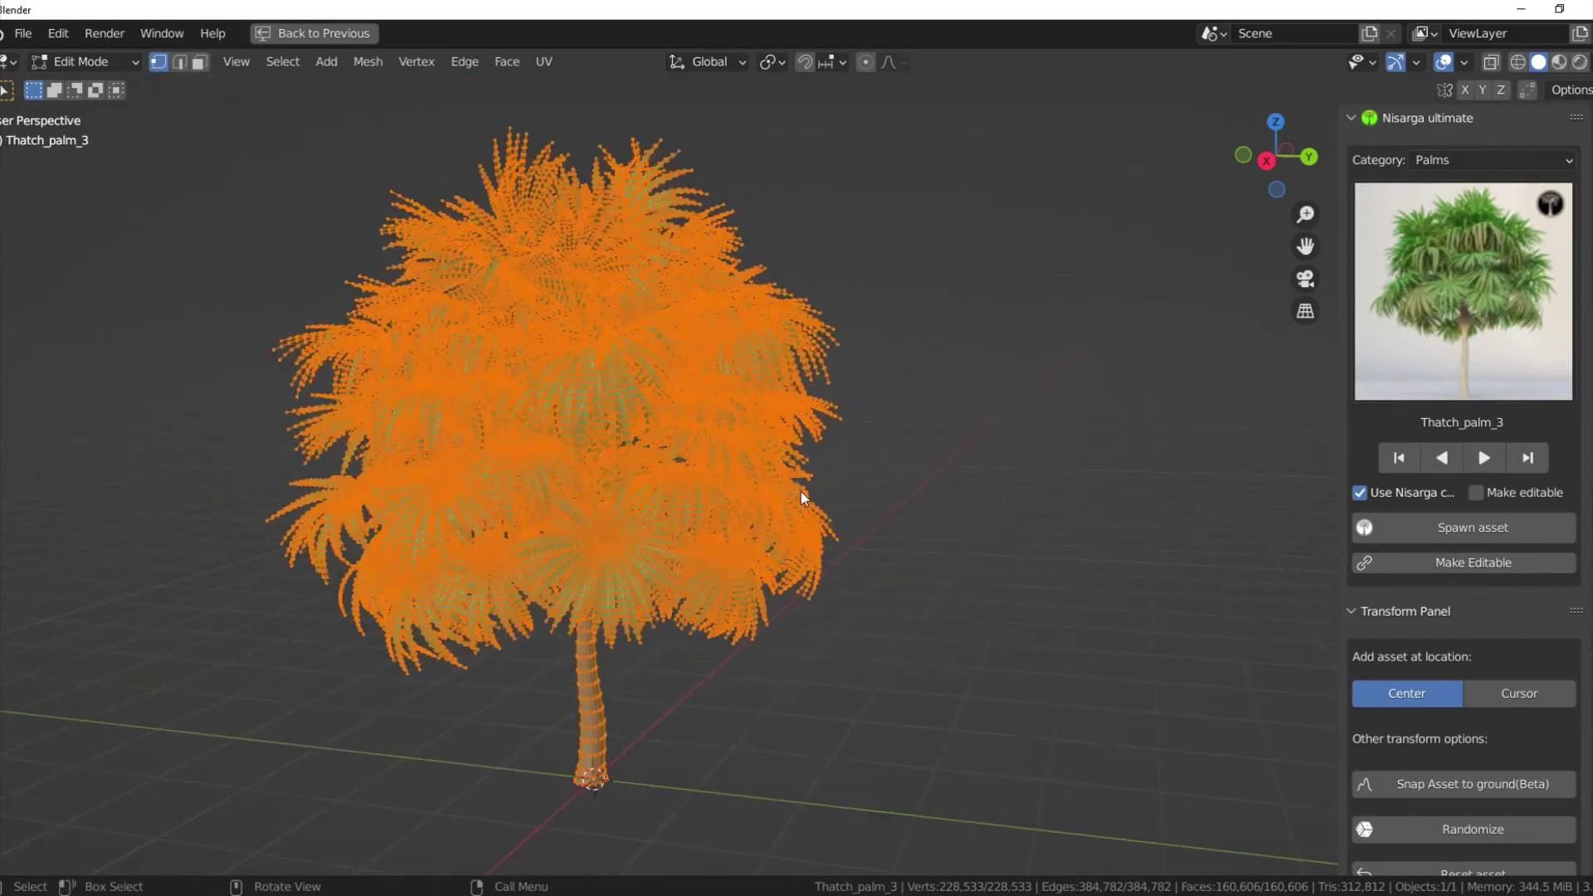
key(Tab)
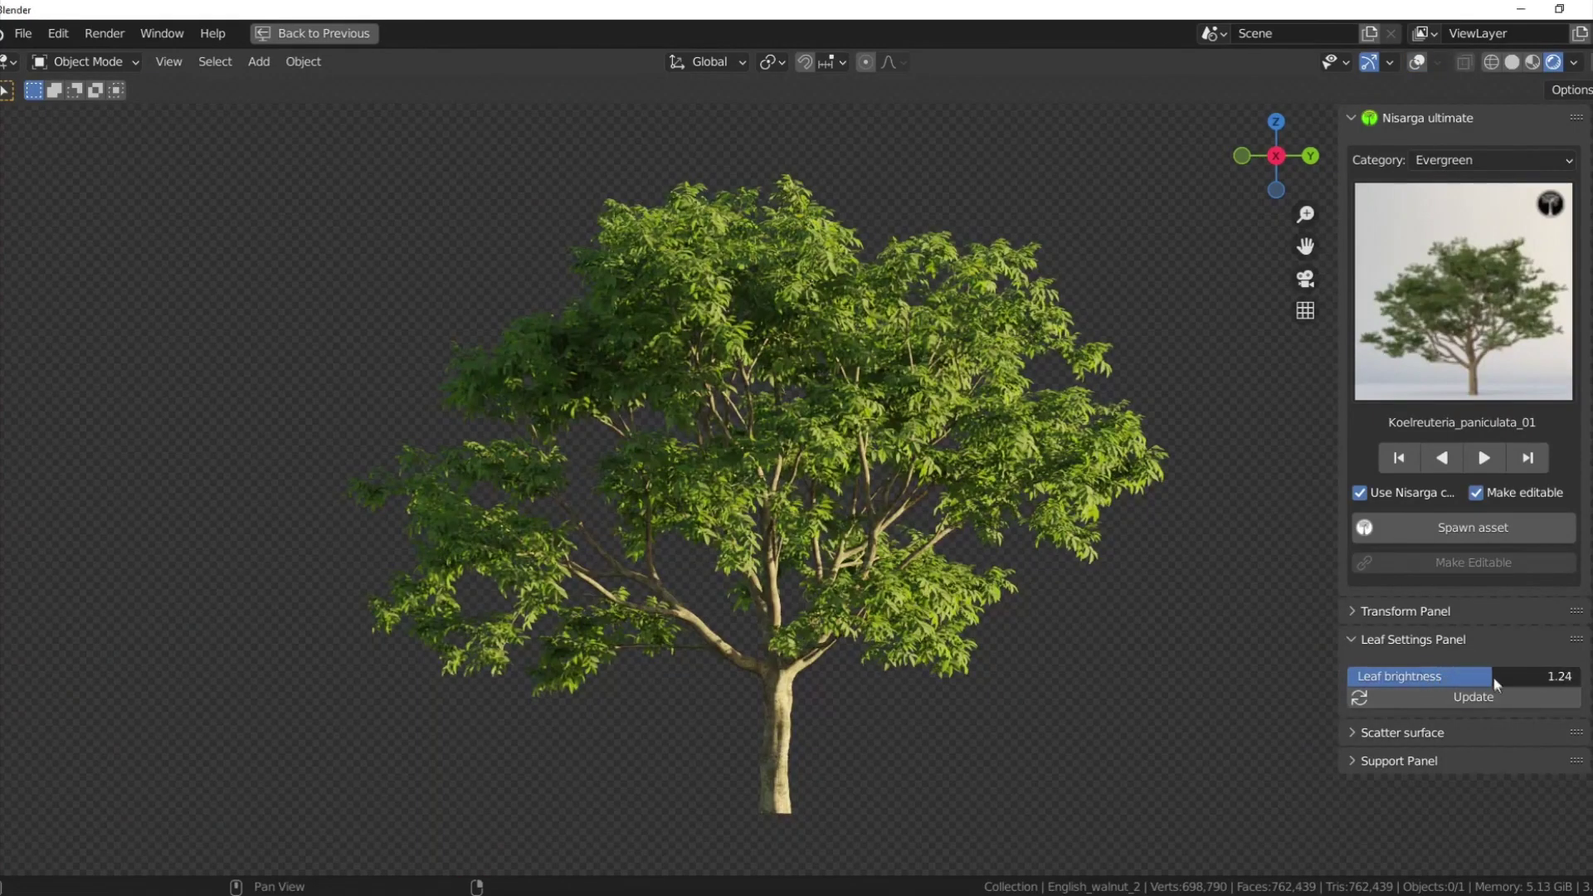
click(1491, 701)
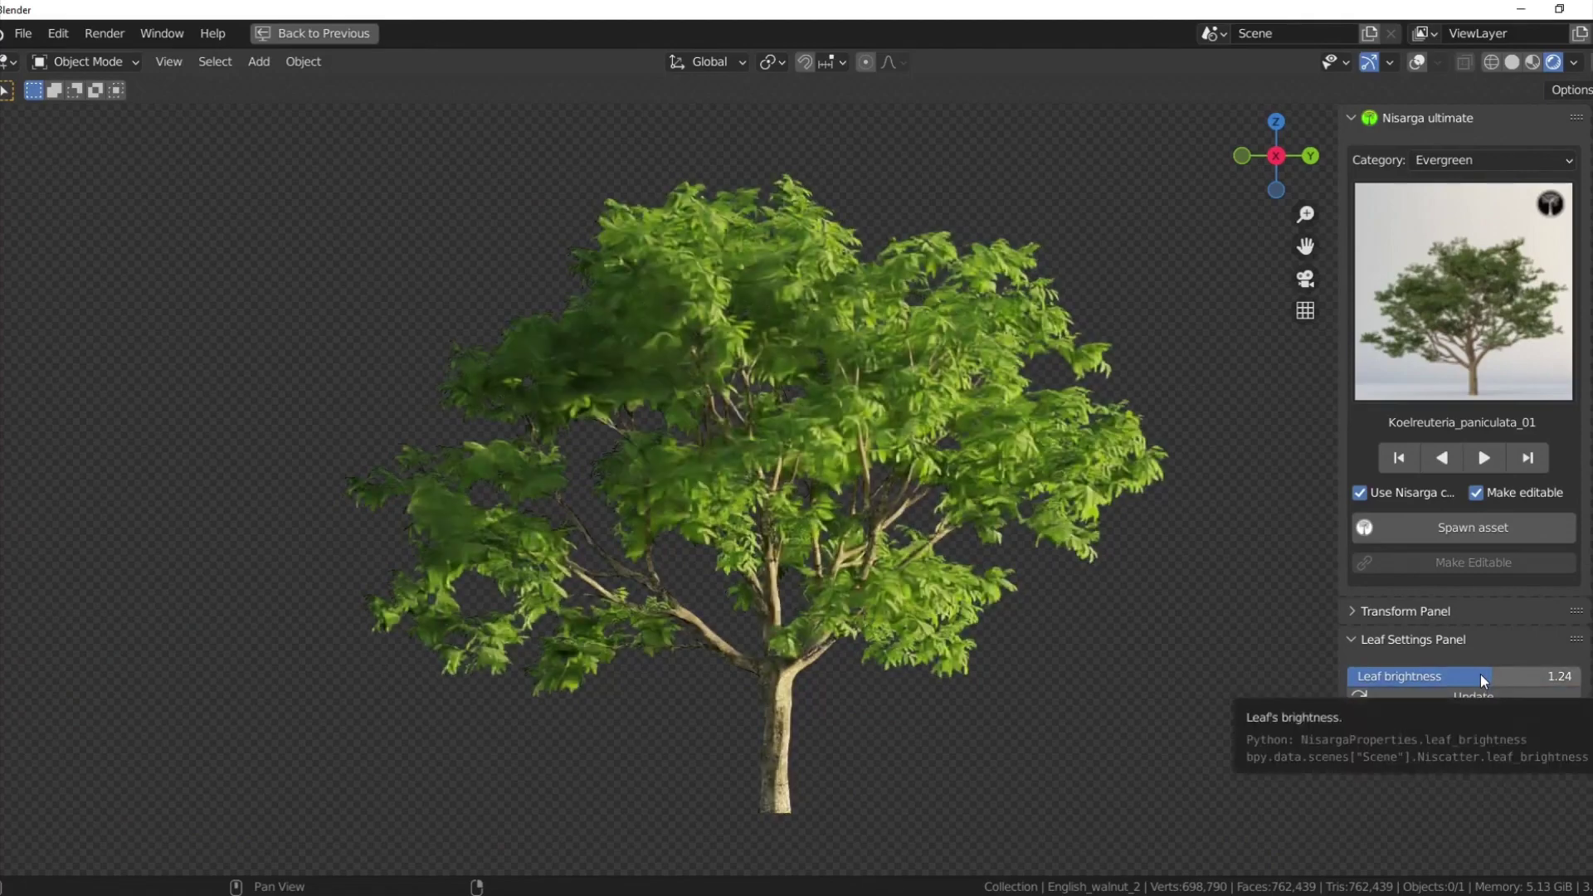
drag(1491, 676, 1510, 676)
click(1529, 699)
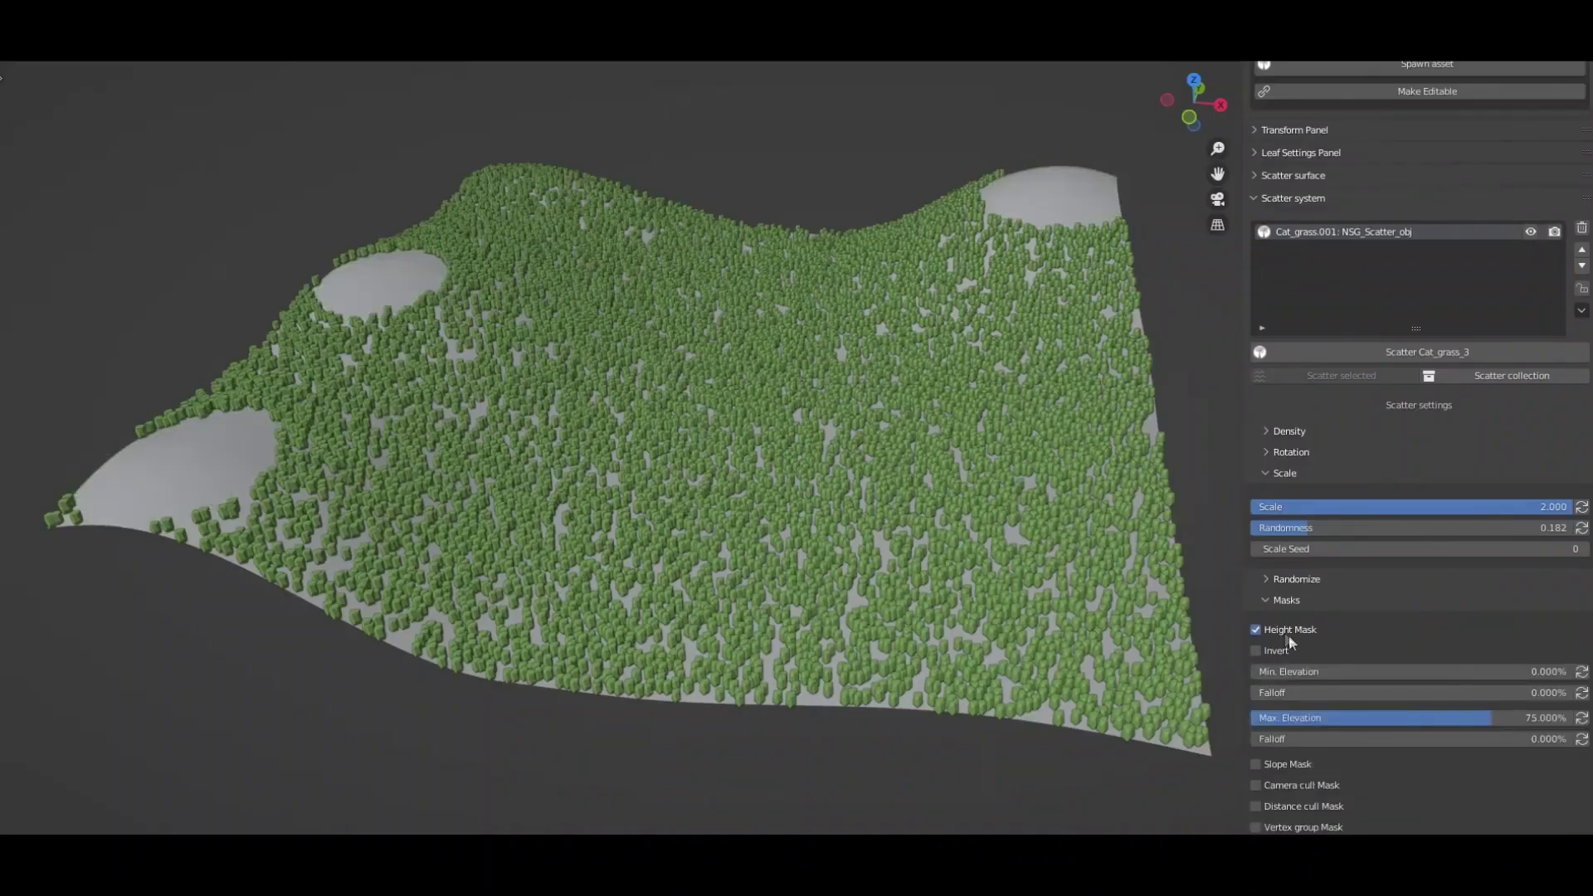
Lower the grass Height Mask max elevation to keep it in the valley; set spruce slope mask to 21.3.
drag(1495, 718, 1321, 718)
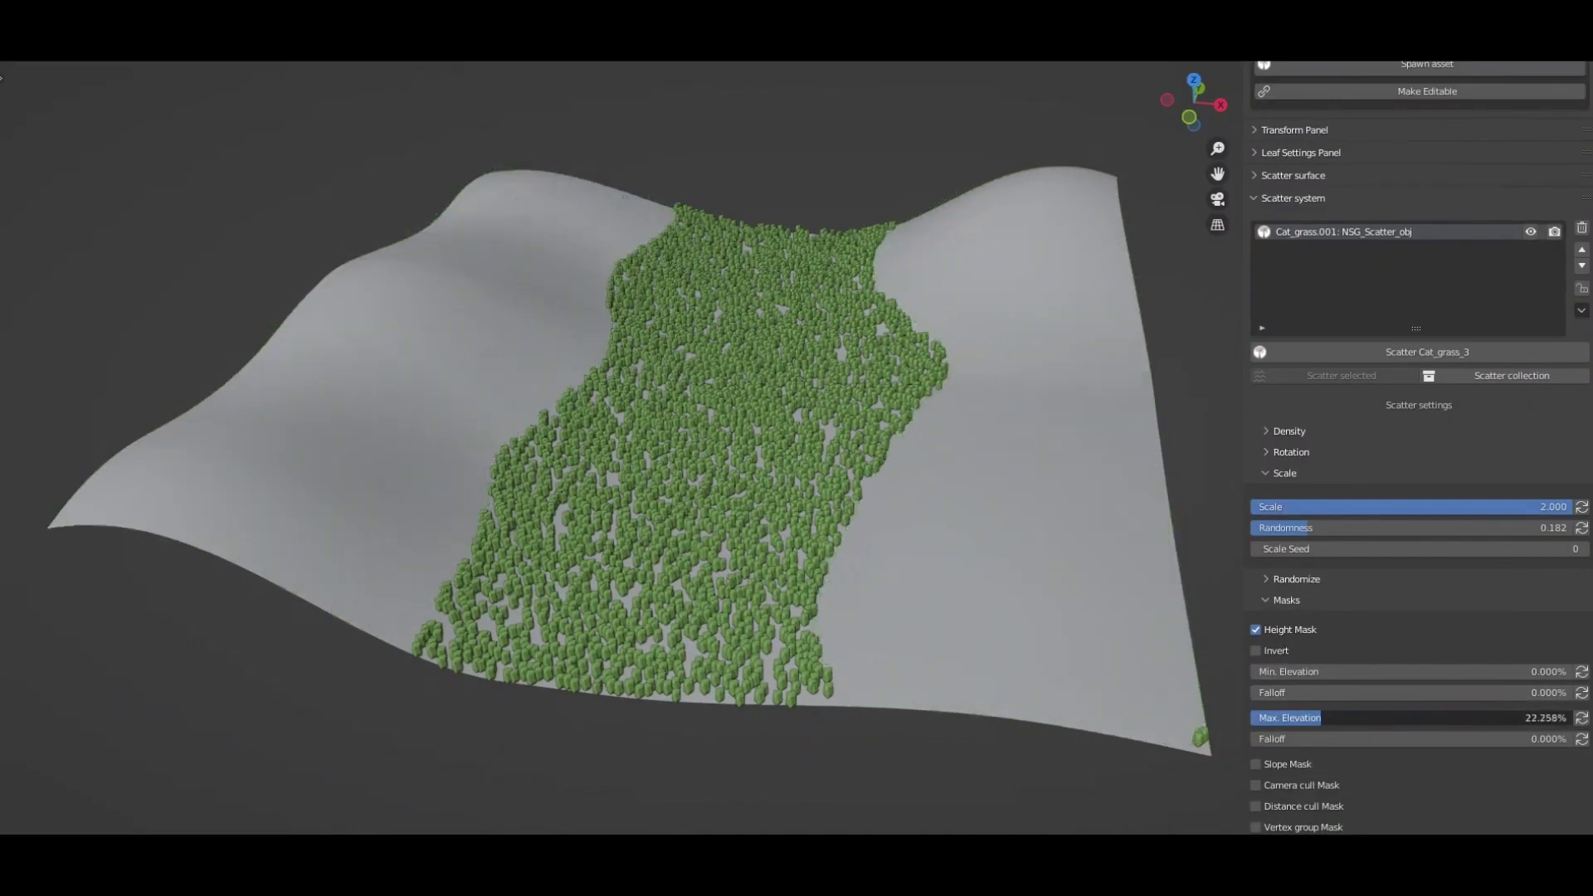
click(1267, 650)
click(1267, 651)
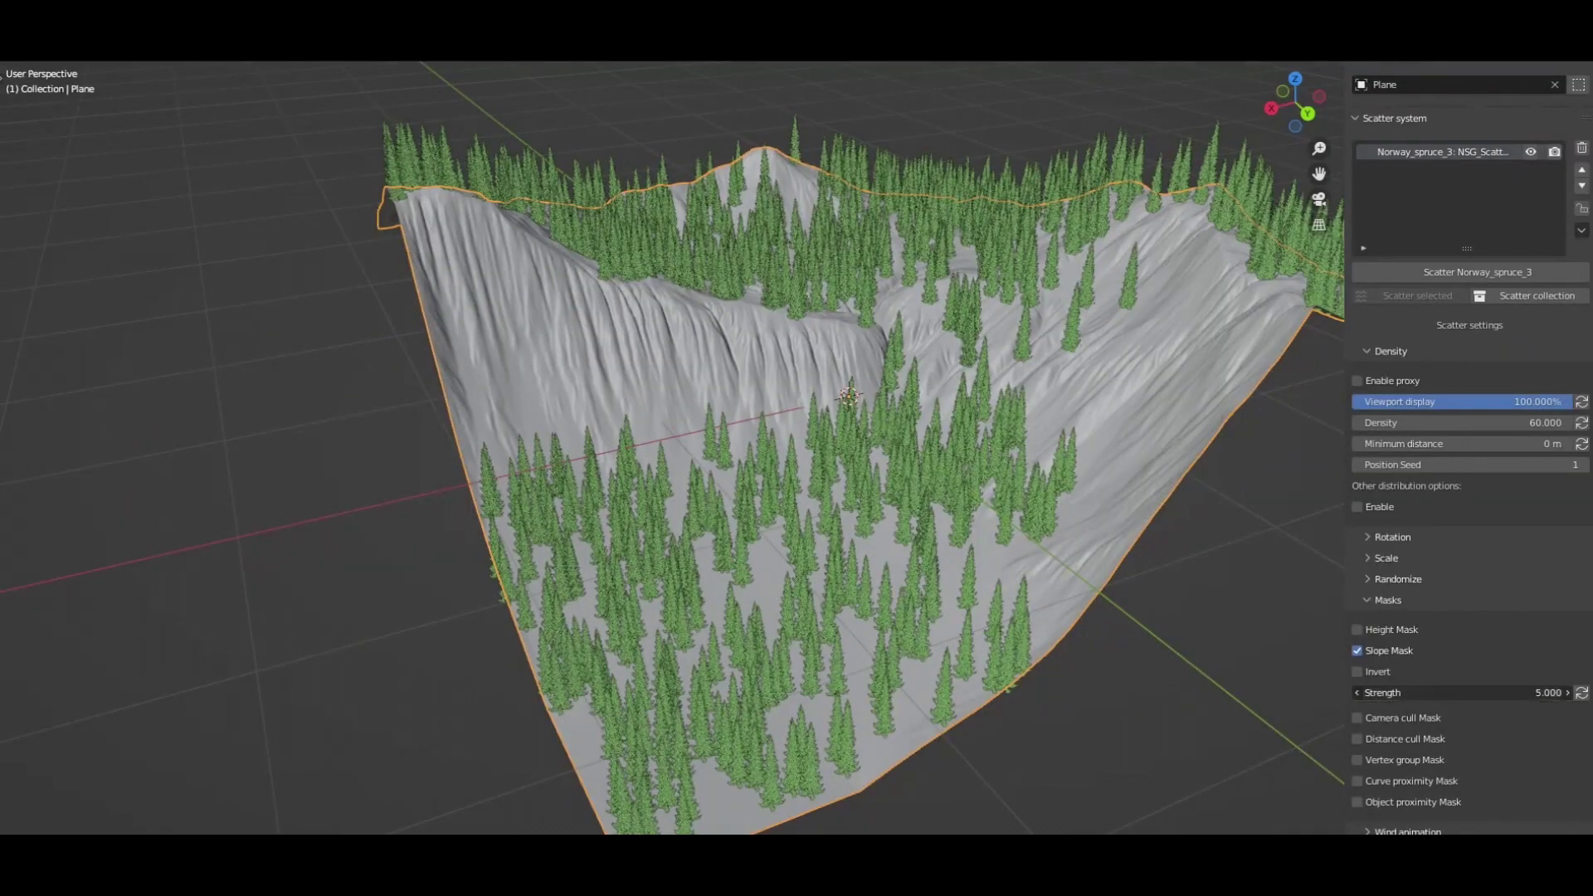
mouse_move(1381, 692)
mouse_down()
mouse_move(1427, 692)
mouse_move(1361, 692)
mouse_move(1444, 692)
mouse_move(1381, 676)
mouse_up()
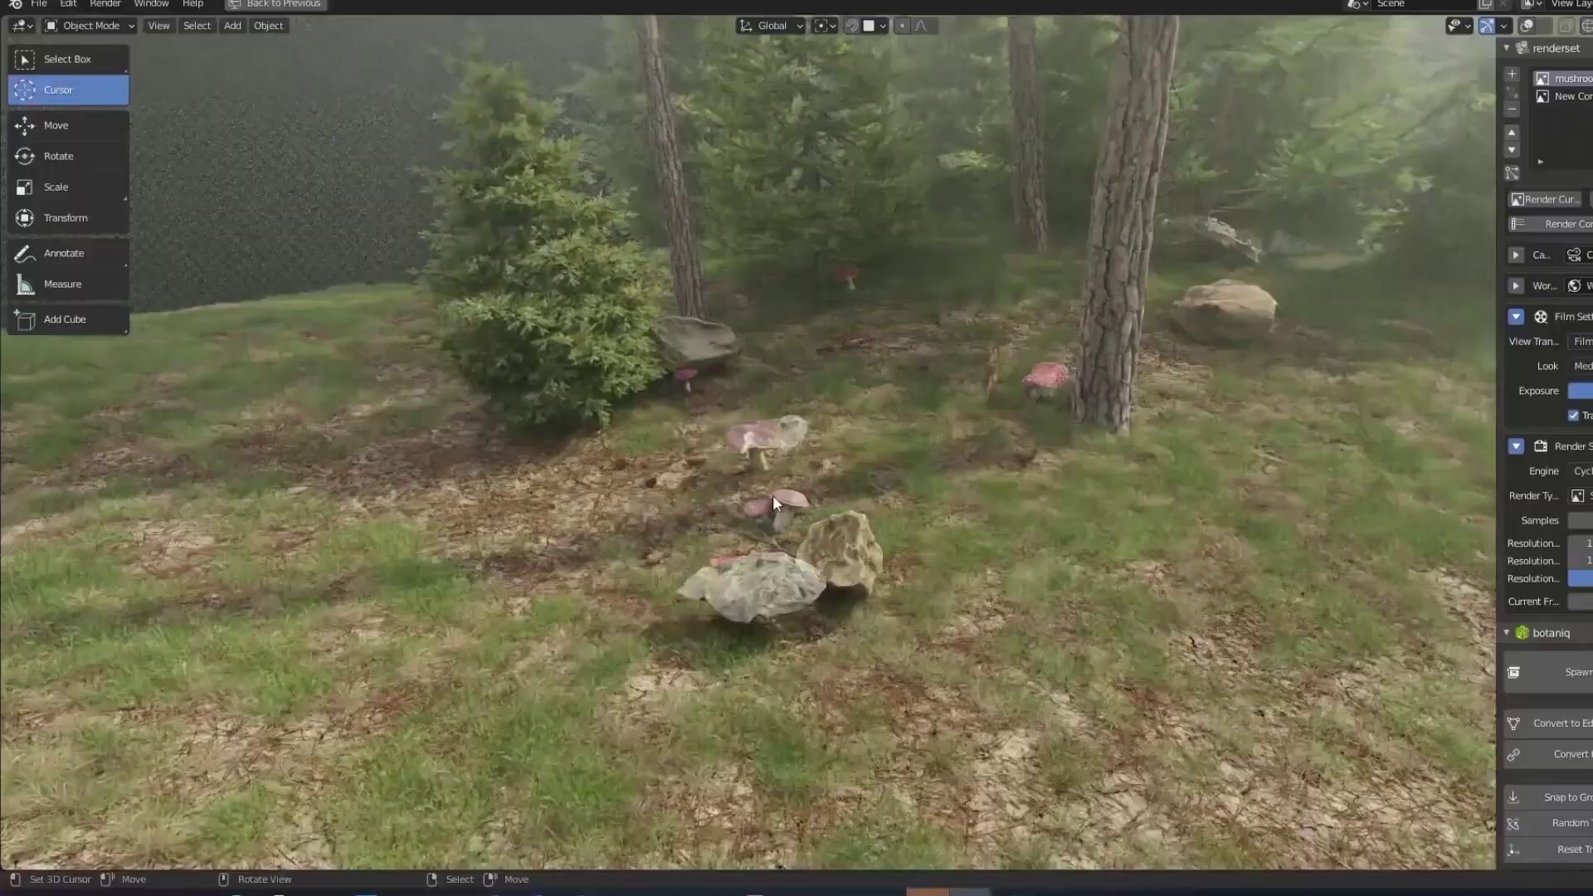
Zoom in on the Botaniq mushrooms, then zoom back out to the ground tile row.
scroll(773, 496, up, 5)
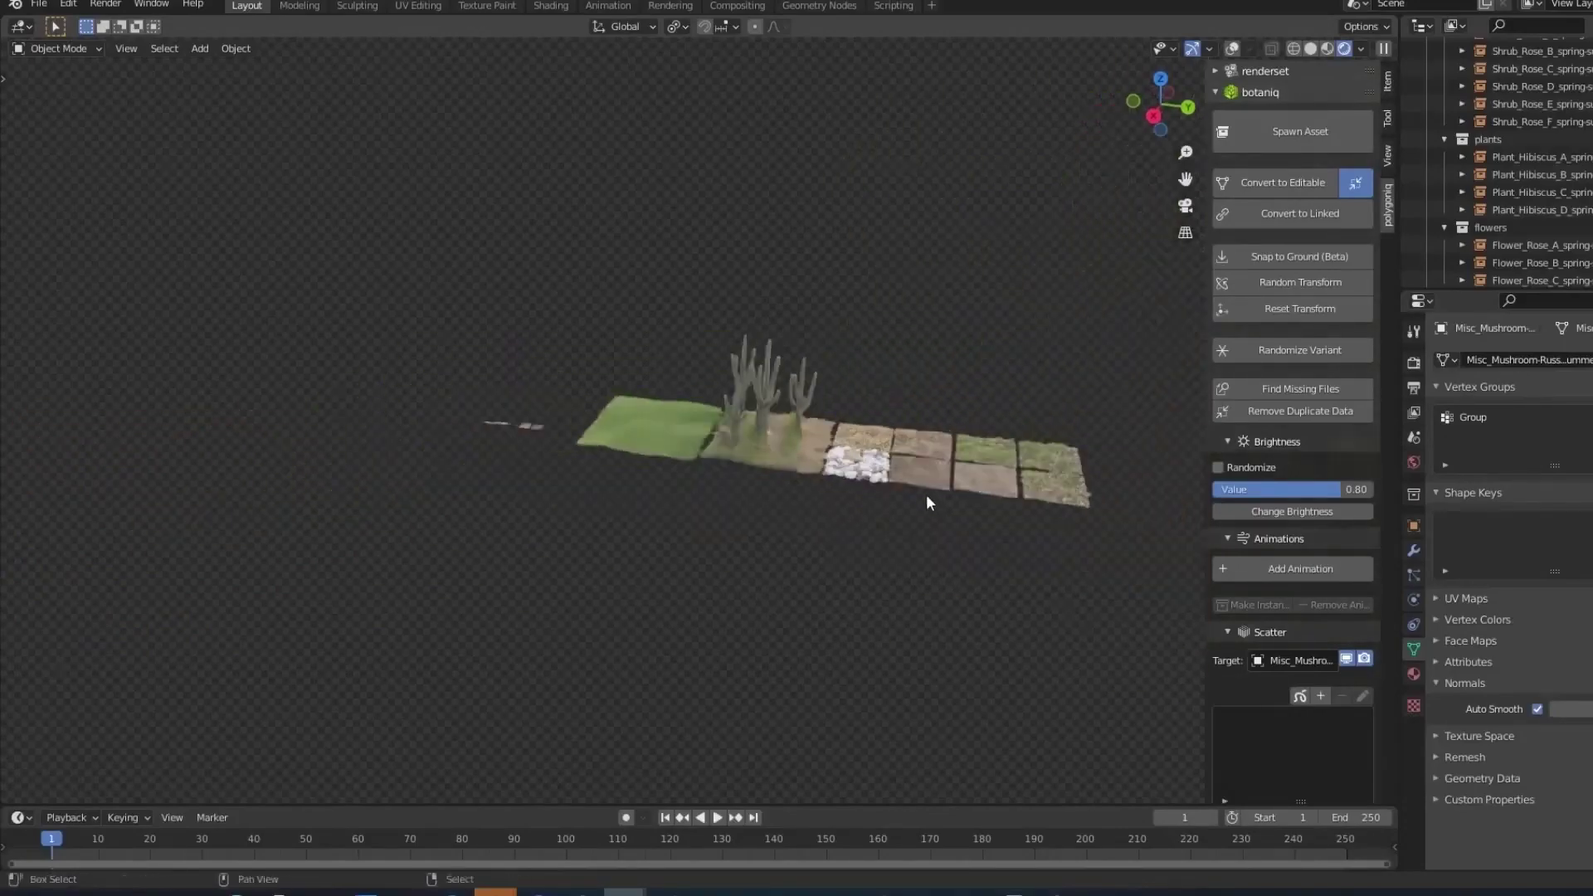
Pan and orbit across the Botaniq ground tiles, cactus tile and mushrooms.
shift+middle_drag(926, 495, 348, 496)
scroll(779, 495, down, 4)
ctrl+scroll(780, 498, down, 6)
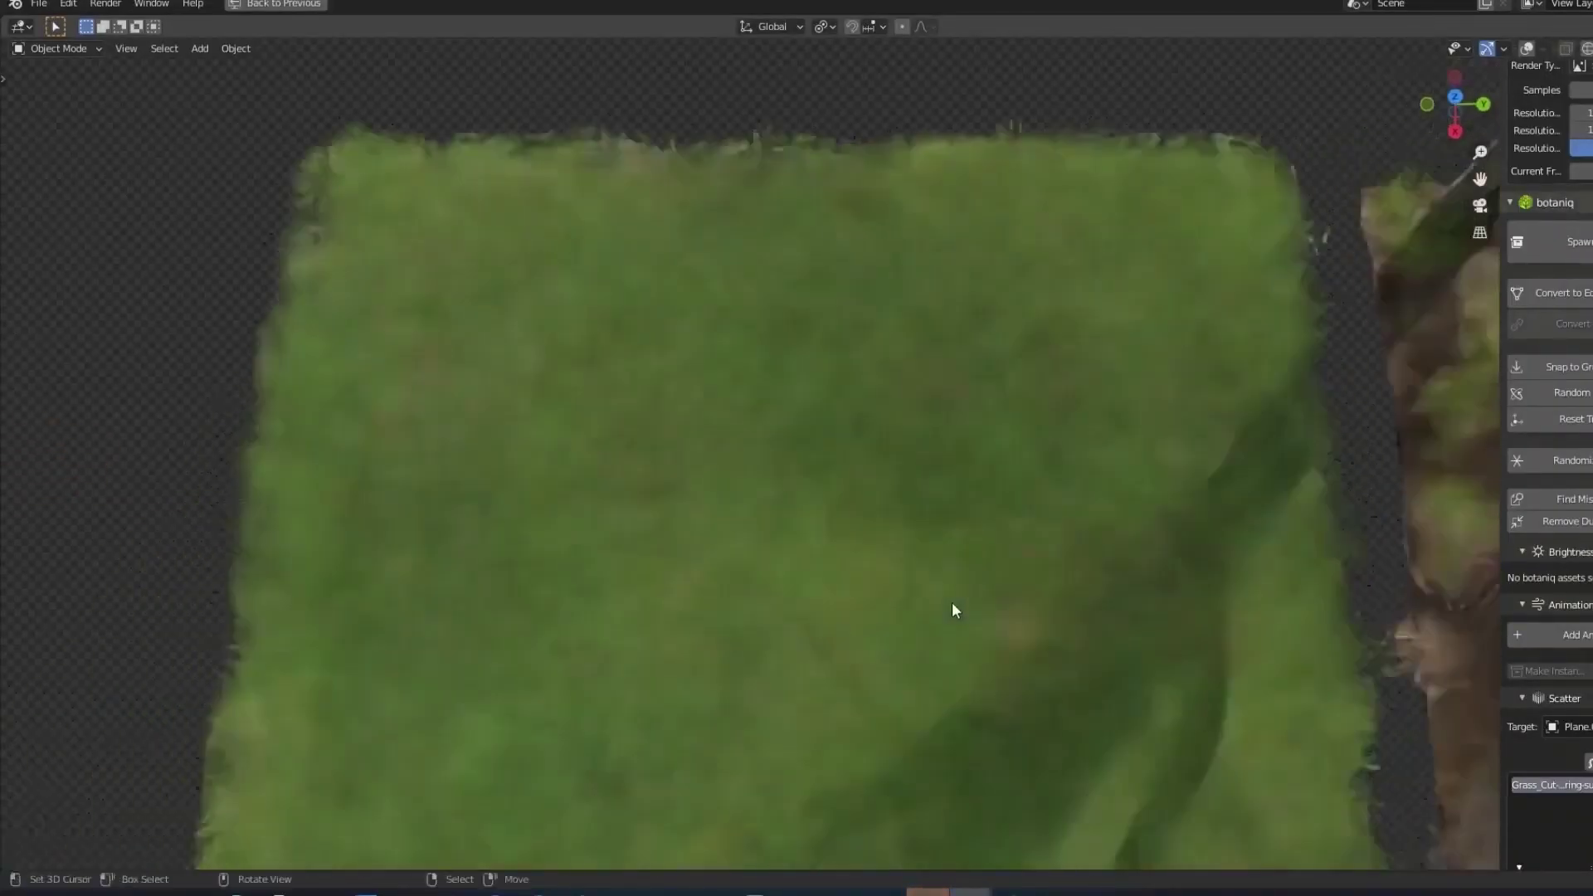
middle_drag(953, 601, 950, 515)
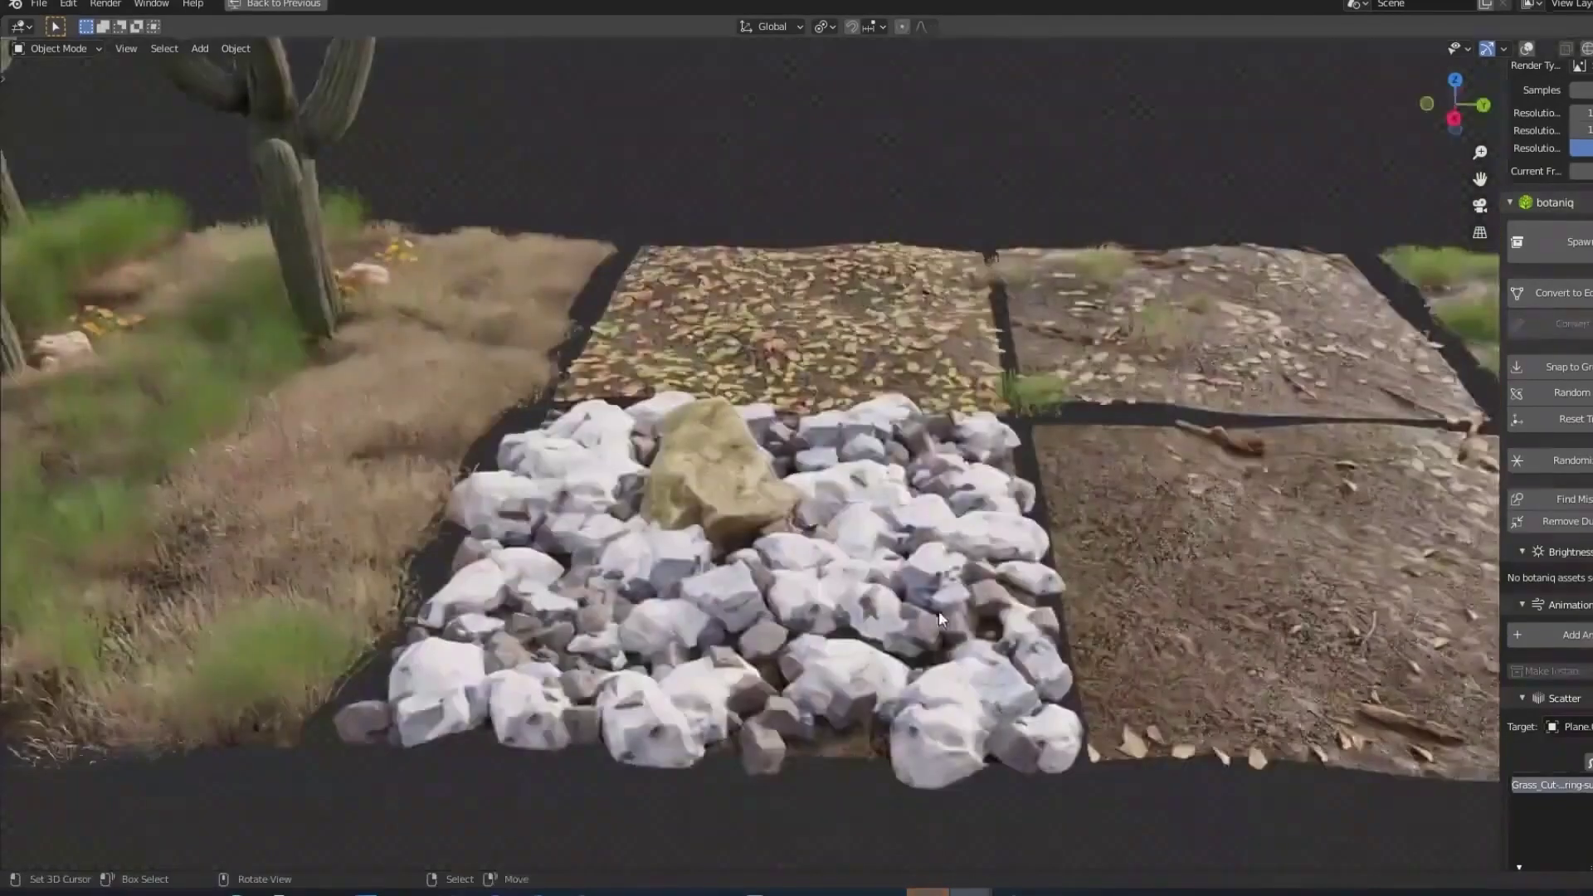
shift+middle_drag(939, 610, 786, 561)
scroll(807, 560, up, 5)
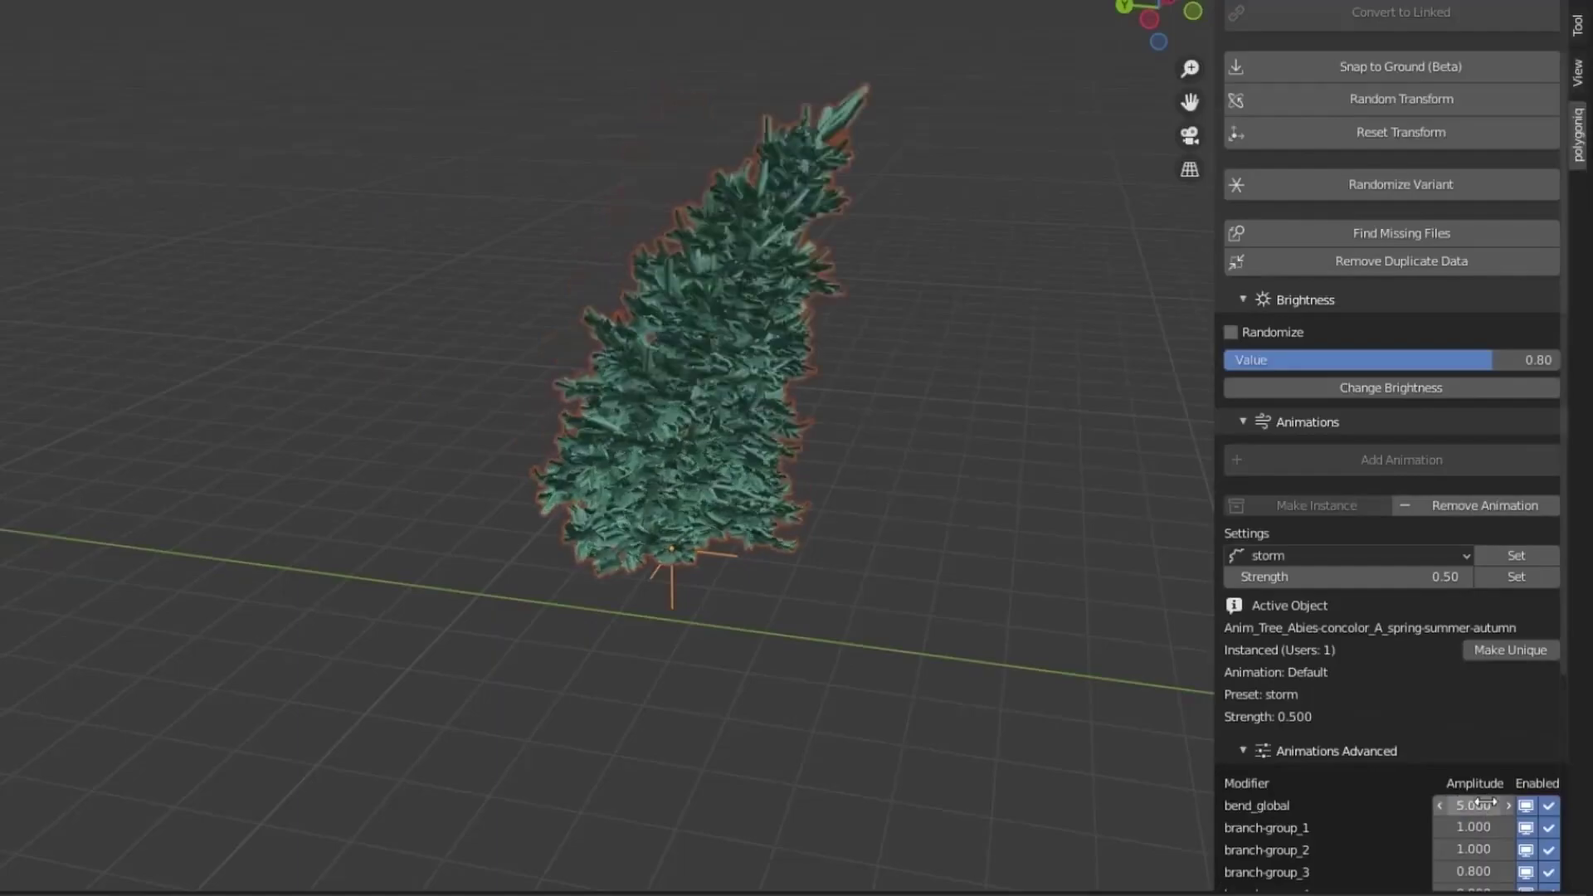
Set the animated fir's bend_global amplitude to 100.
double_click(1477, 805)
text(100)
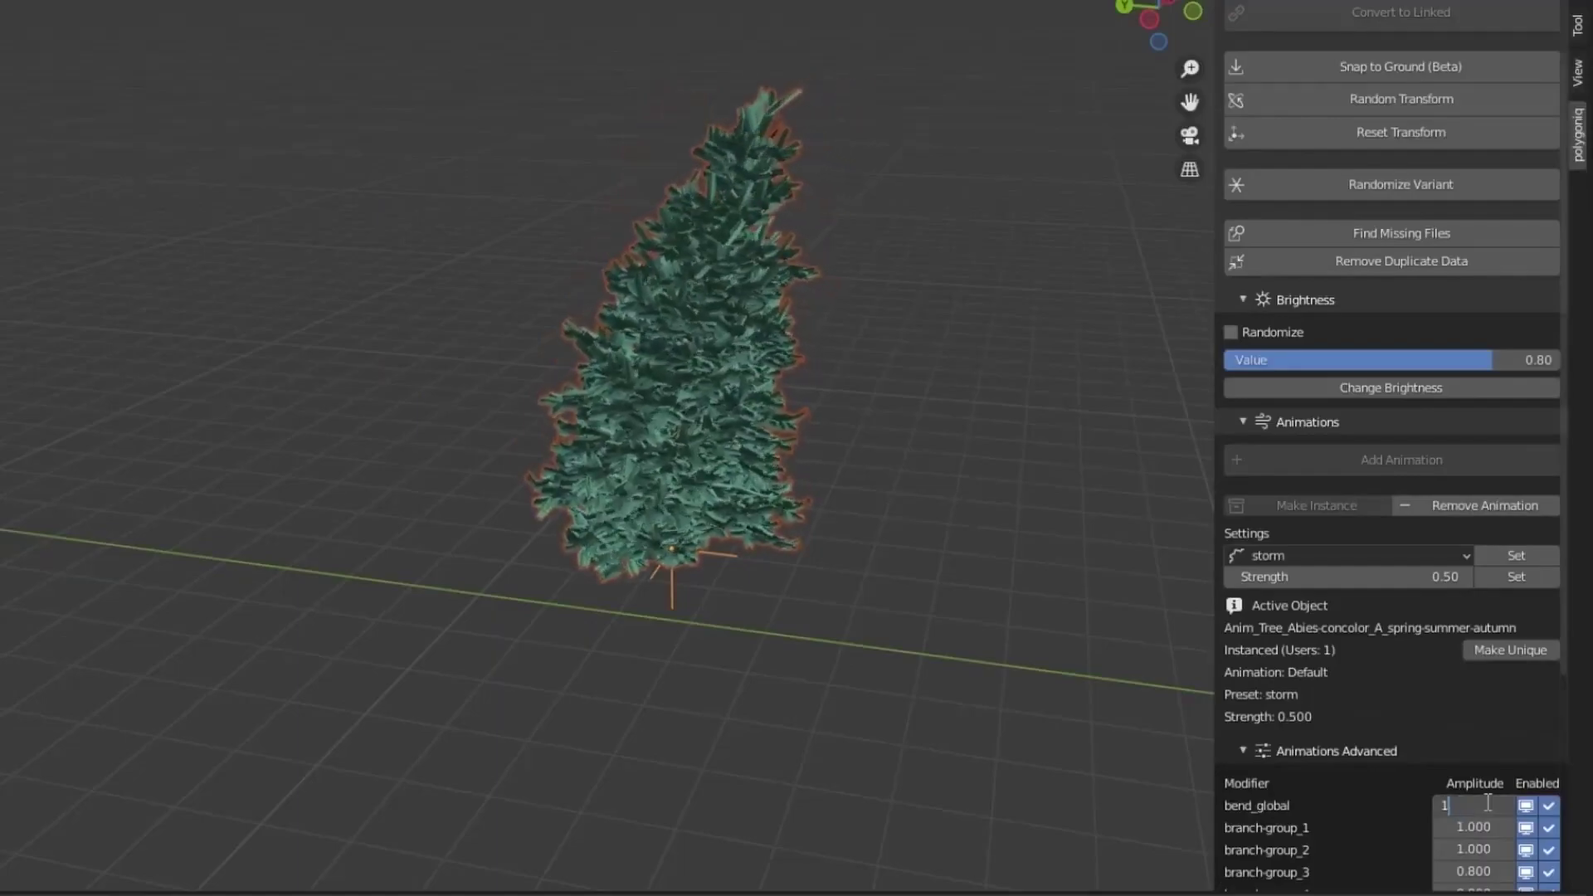
key(Return)
Orbit around the swirling tree, the rose bushes and the cactus patch.
middle_drag(1052, 534, 906, 590)
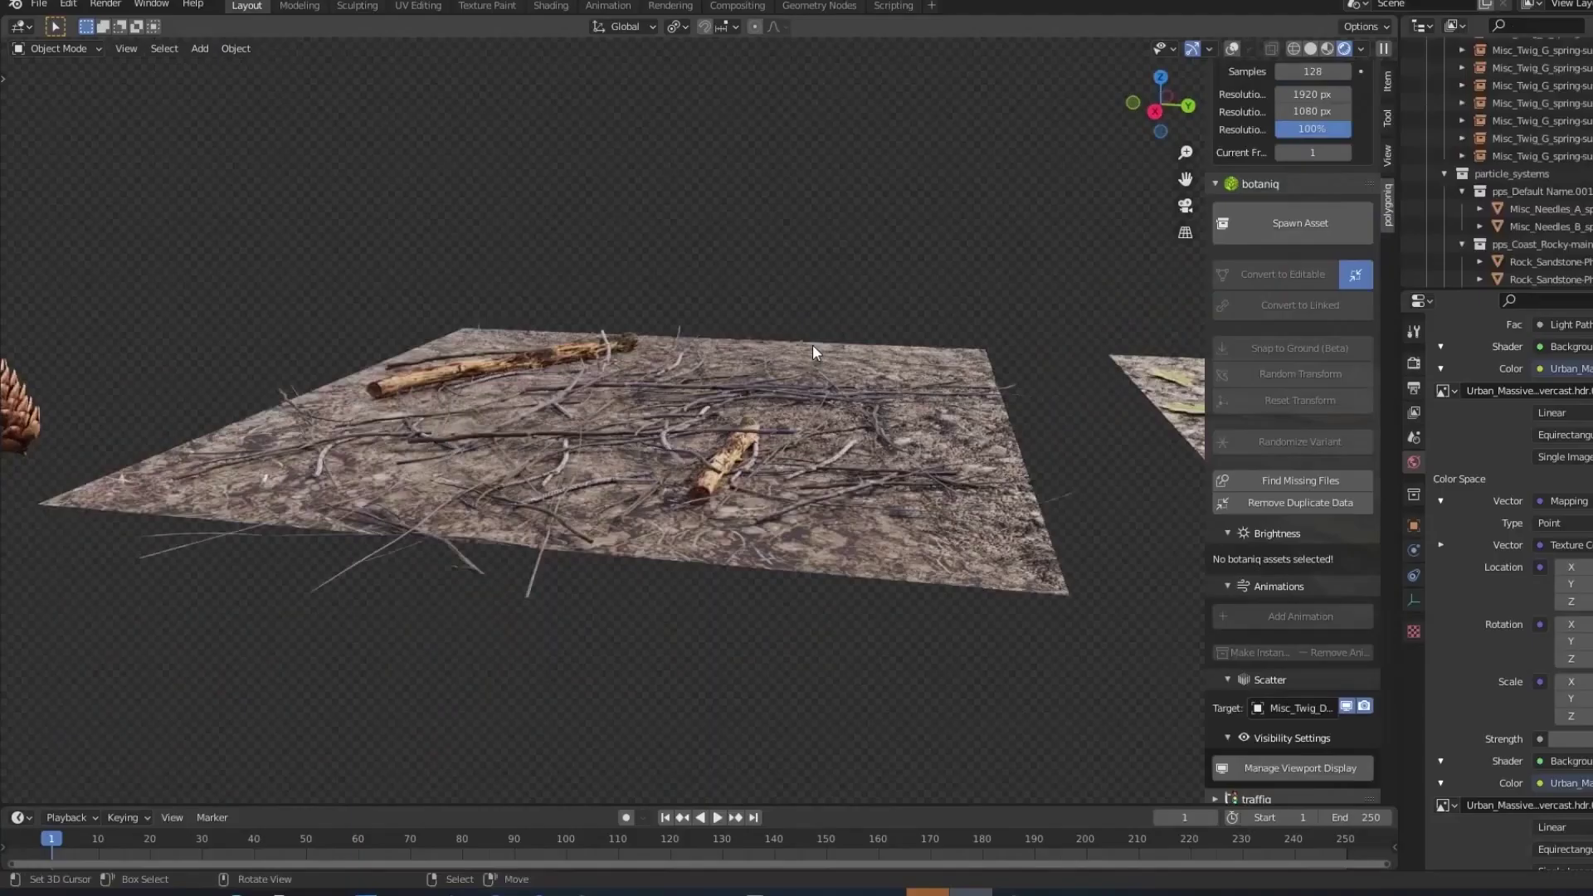
middle_drag(814, 345, 813, 466)
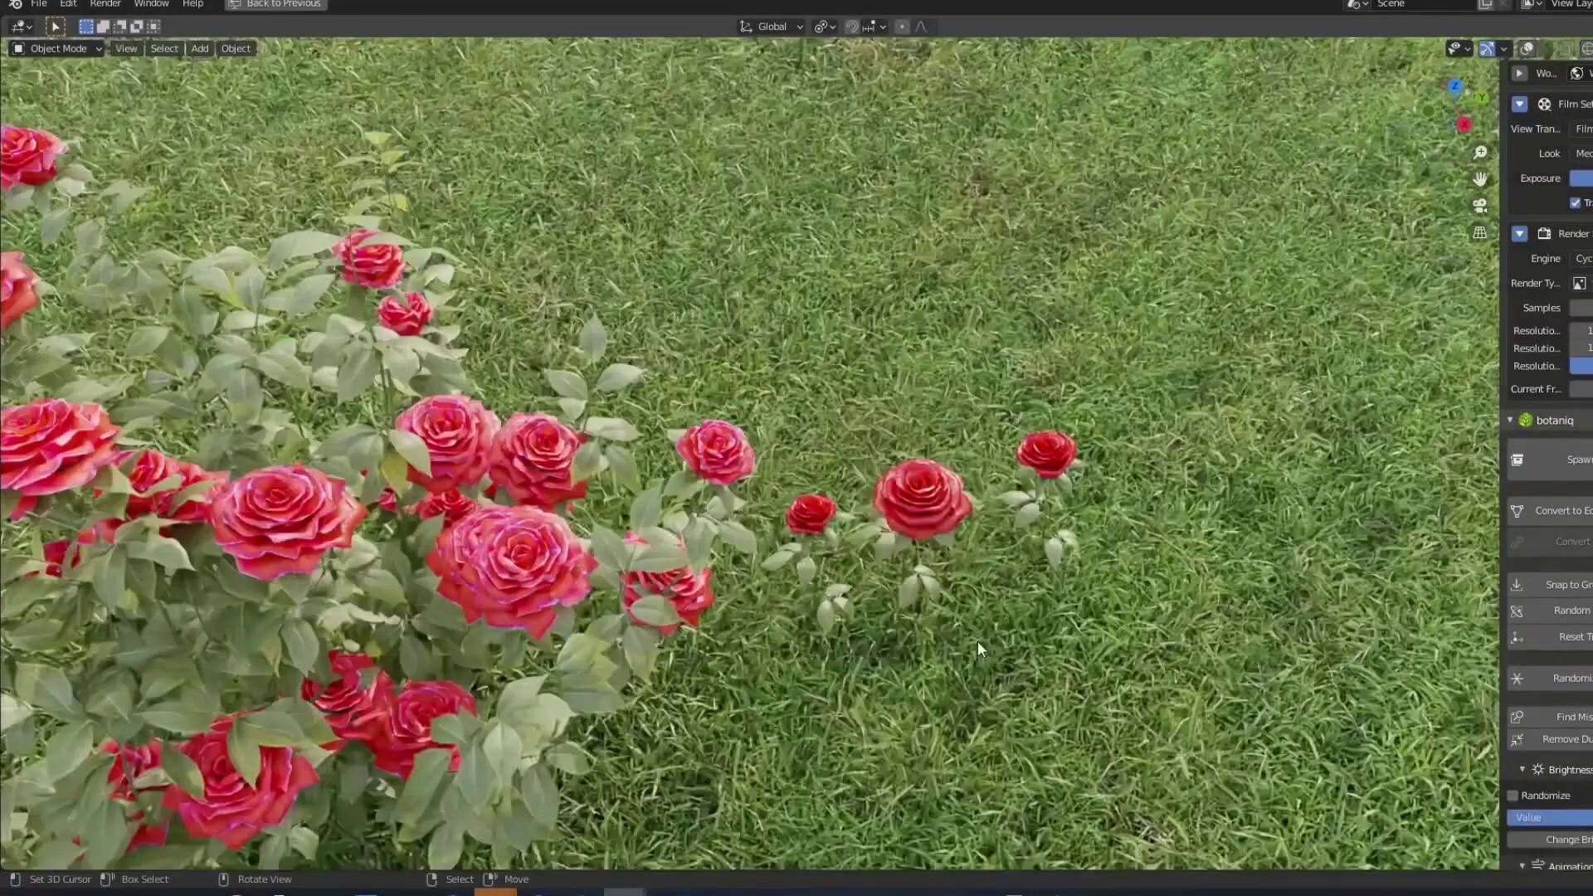
middle_drag(978, 640, 943, 510)
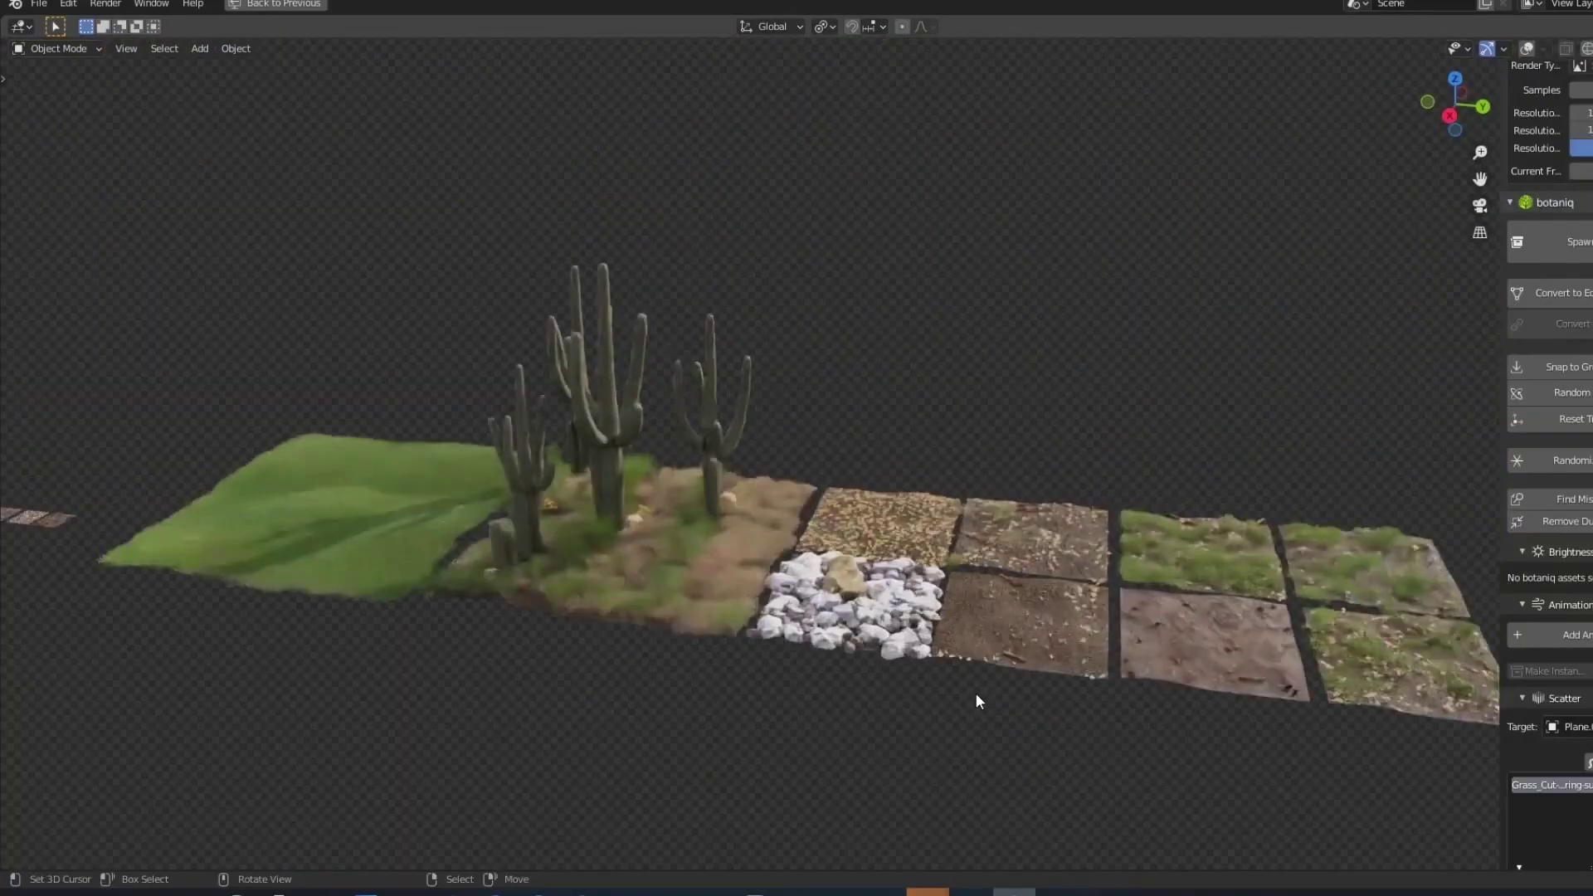
middle_drag(976, 693, 966, 785)
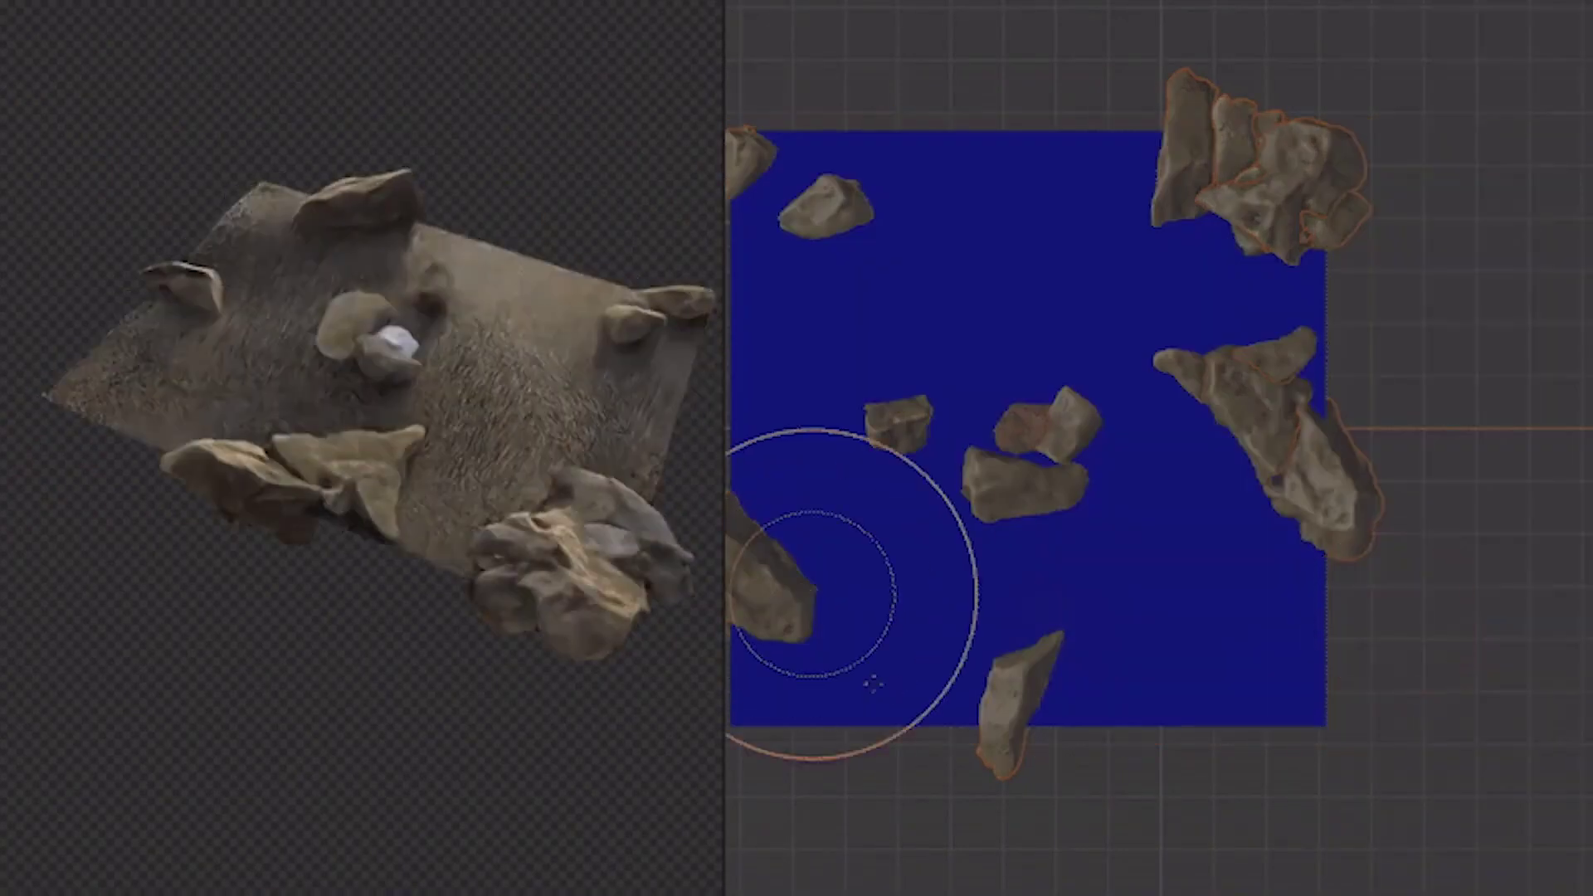
Paint rocks onto the ground, then set the mushroom scatter to no rotation at 10 particles per m².
drag(854, 586, 887, 166)
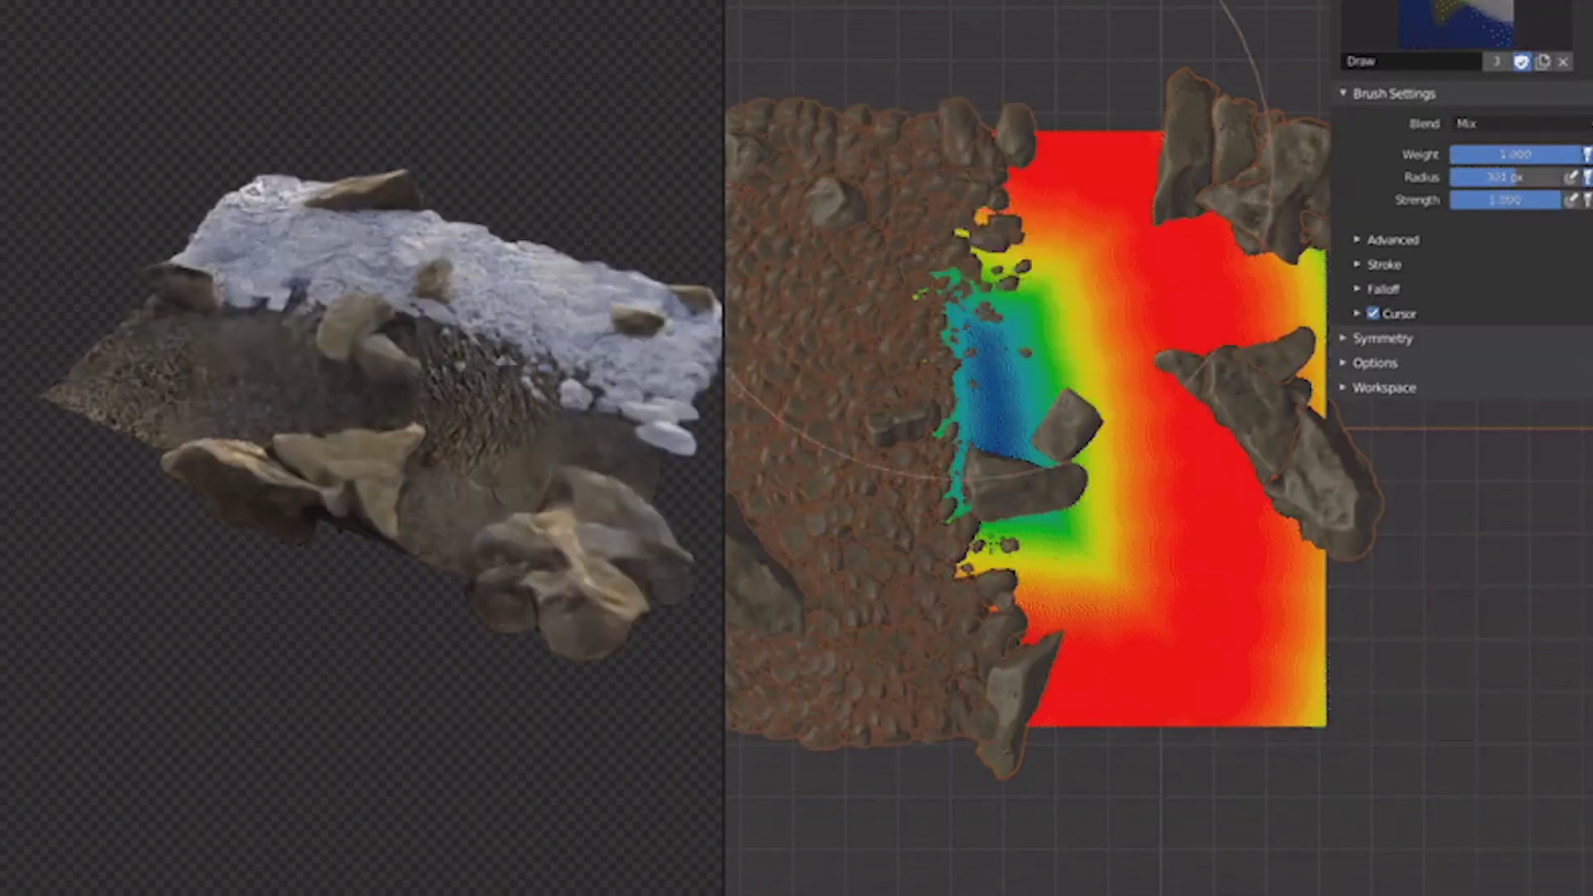
drag(871, 464, 797, 211)
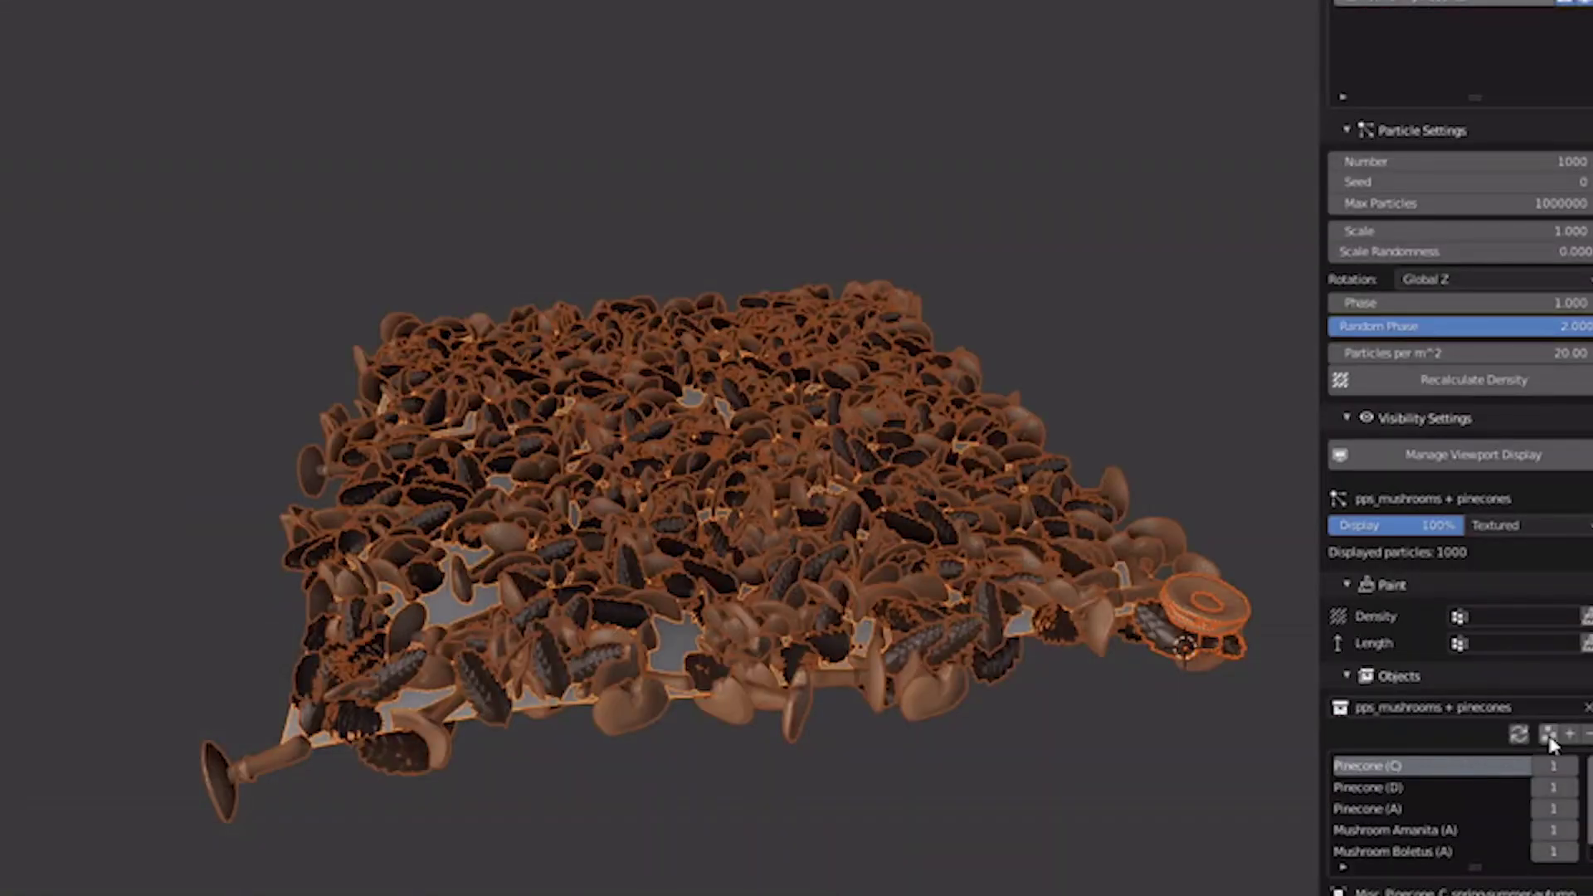
click(1460, 278)
click(1465, 306)
double_click(1460, 353)
text(10)
key(Return)
click(1473, 382)
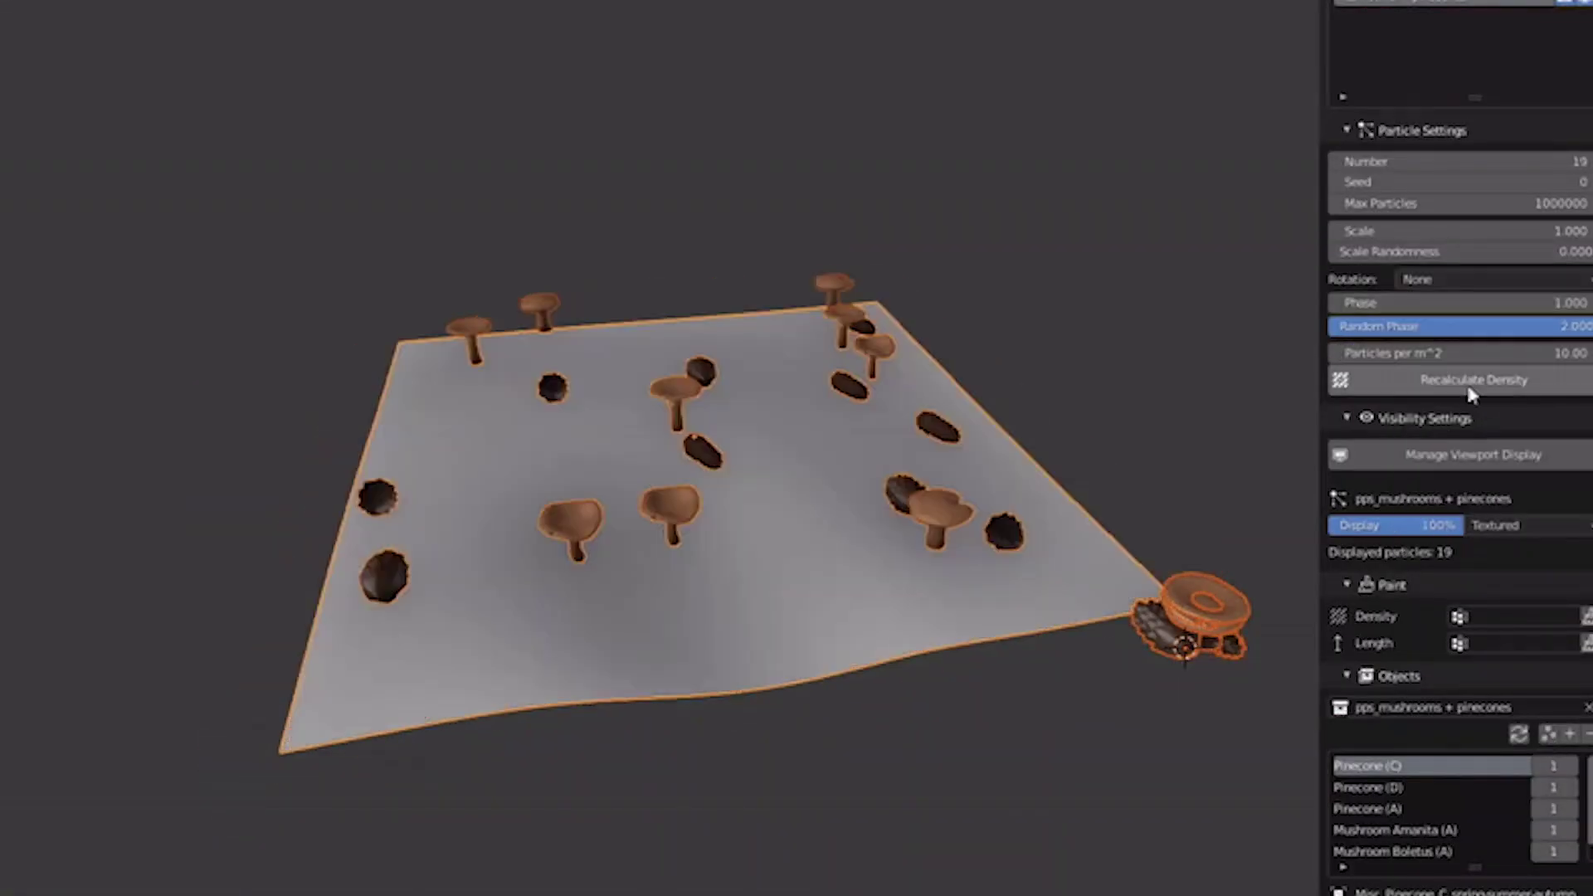
click(1423, 130)
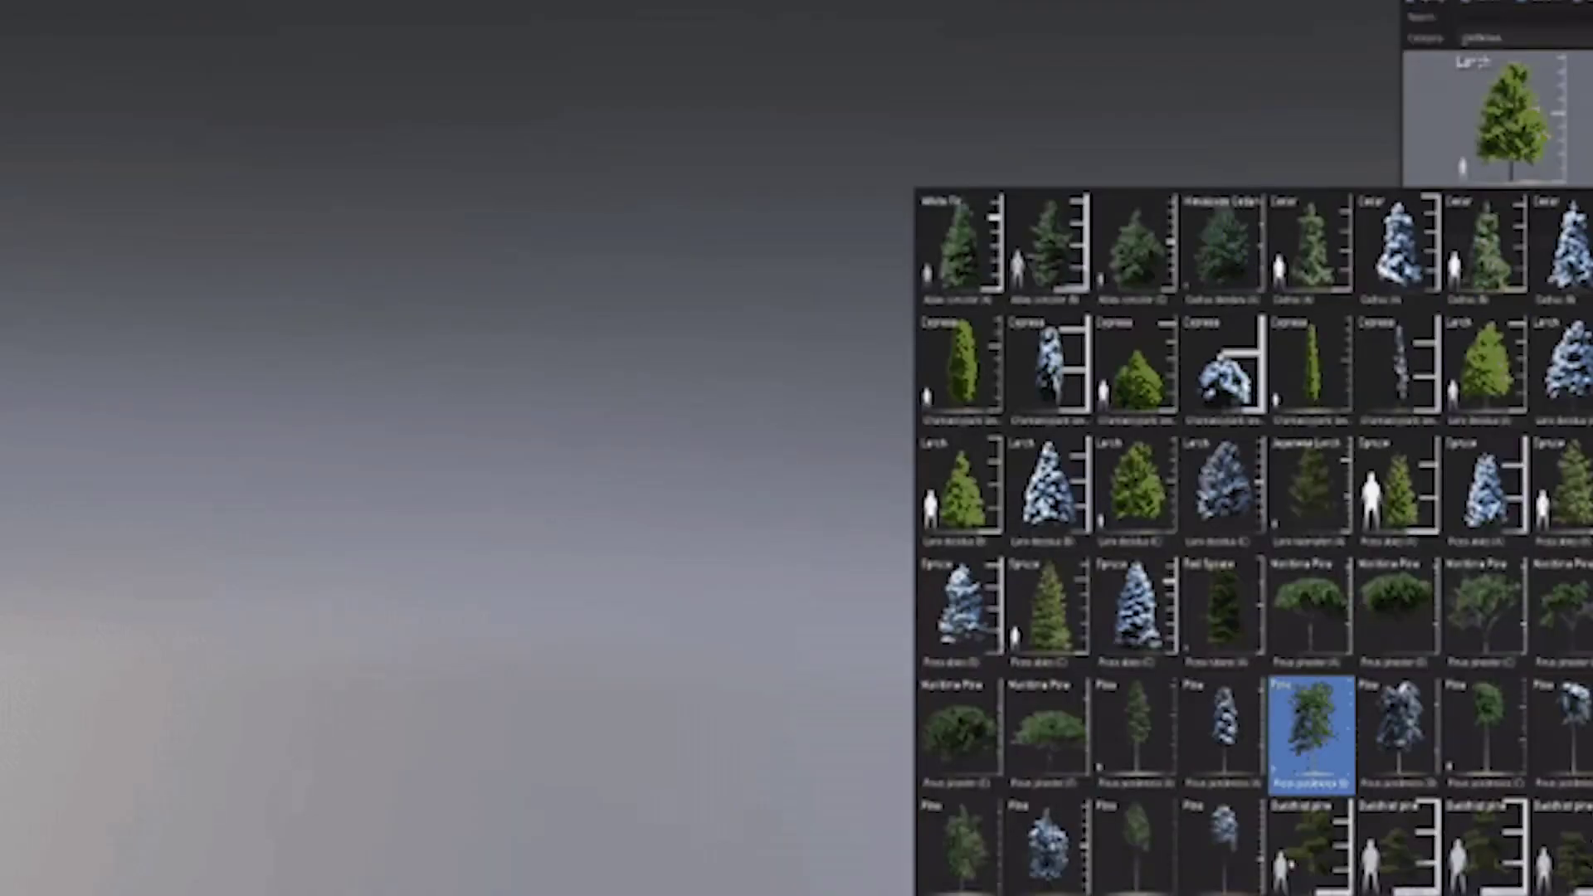
Place an Umbrella Pine and a White Fir from the Botaniq tree browser.
click(1311, 730)
click(1529, 244)
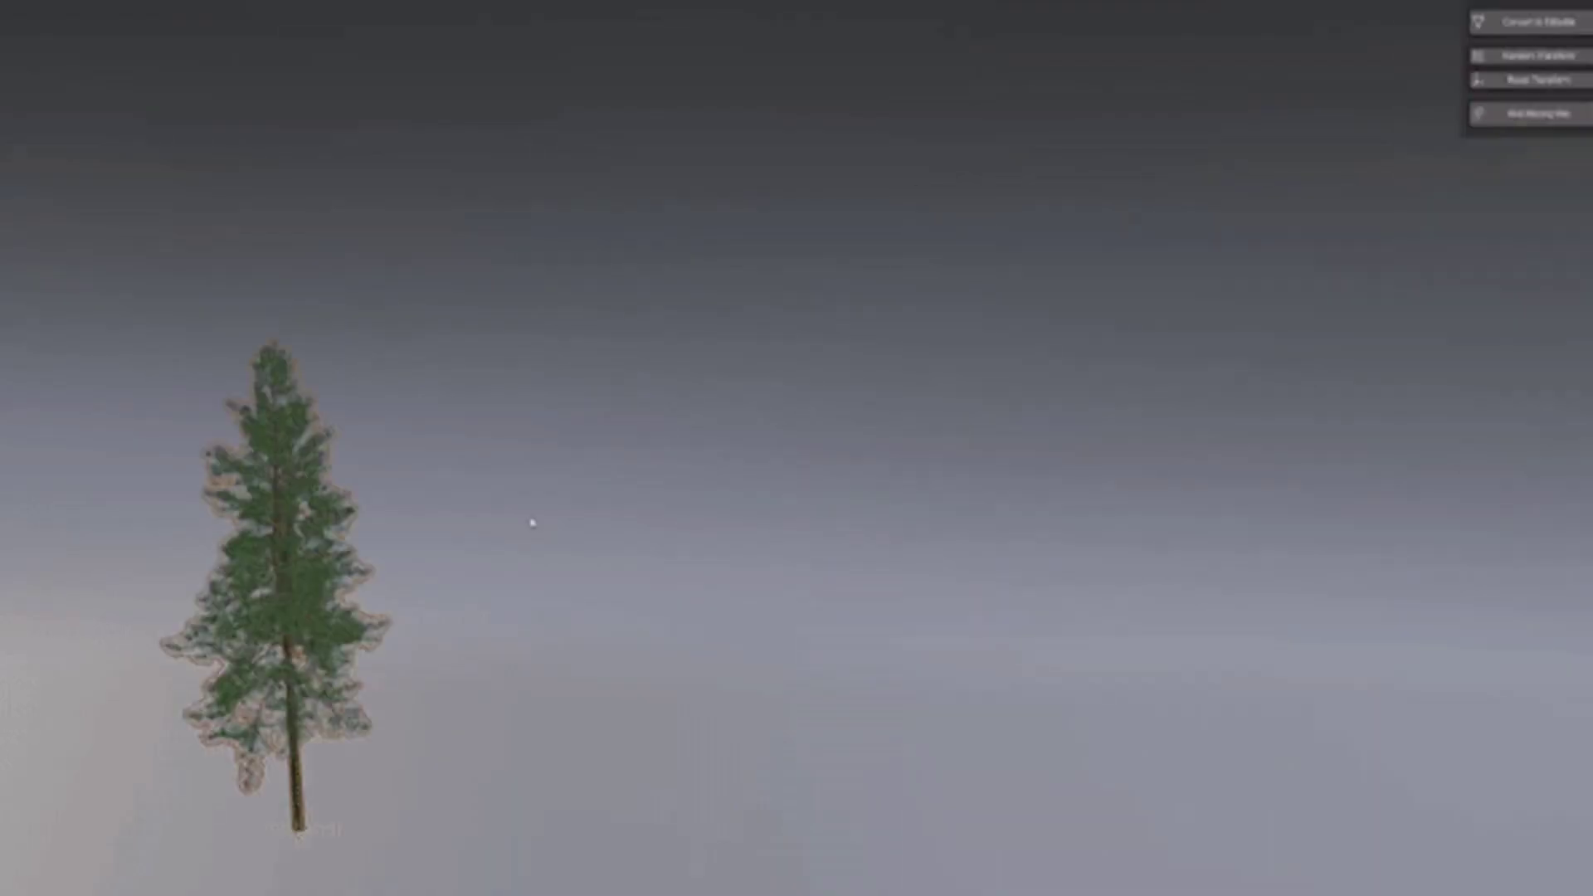
drag(534, 522, 1519, 523)
click(1494, 116)
click(1411, 465)
click(1491, 241)
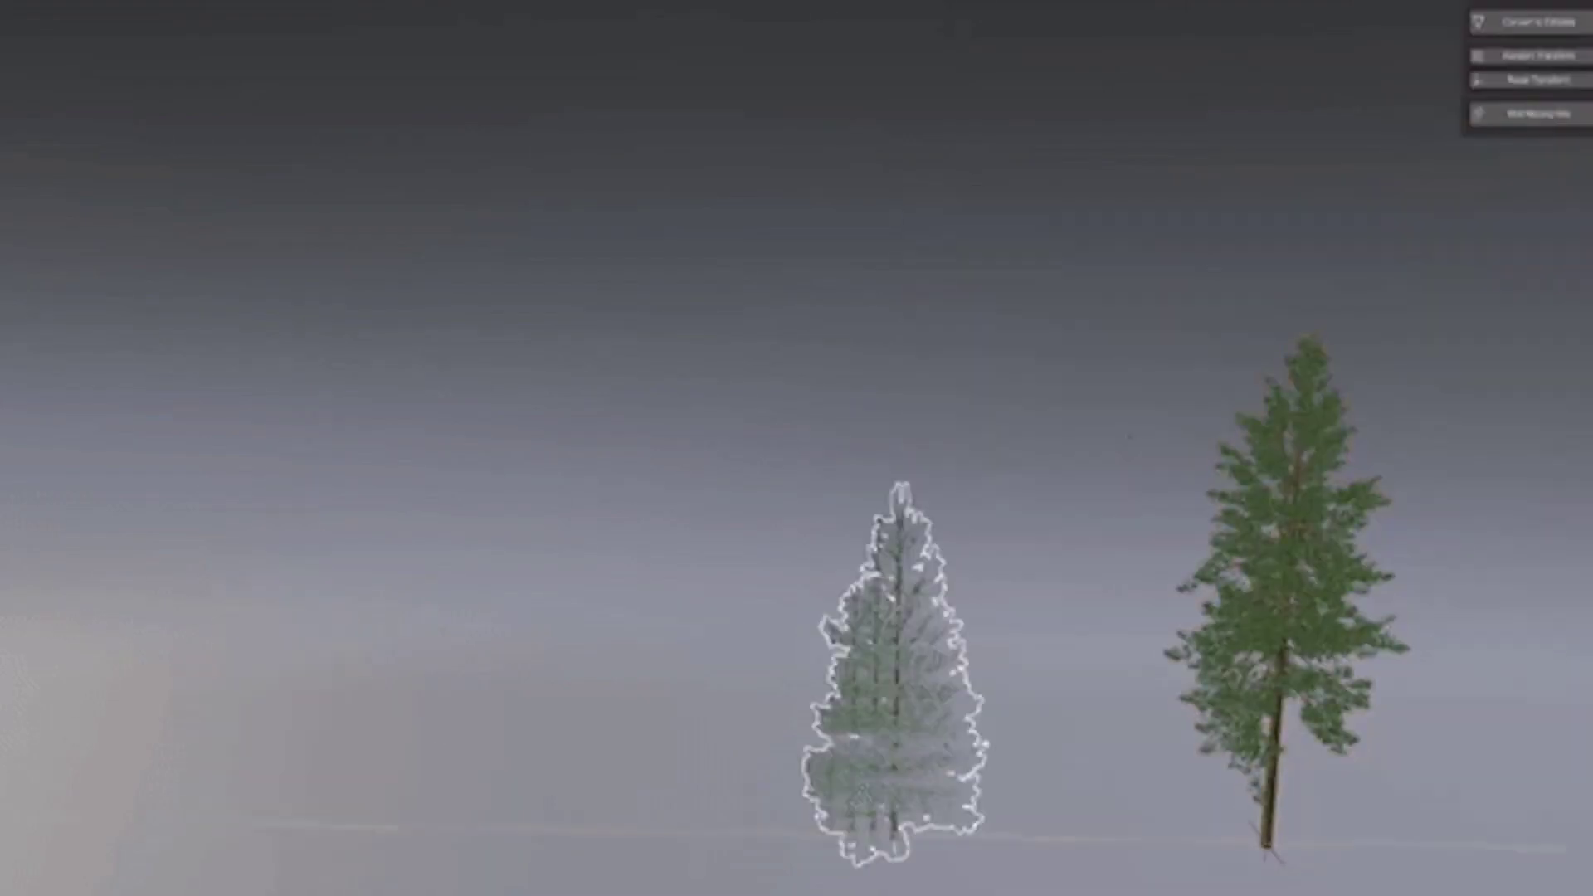
Add a brown-tipped fir and a Larch to the scene.
click(1498, 108)
click(1050, 228)
click(1494, 227)
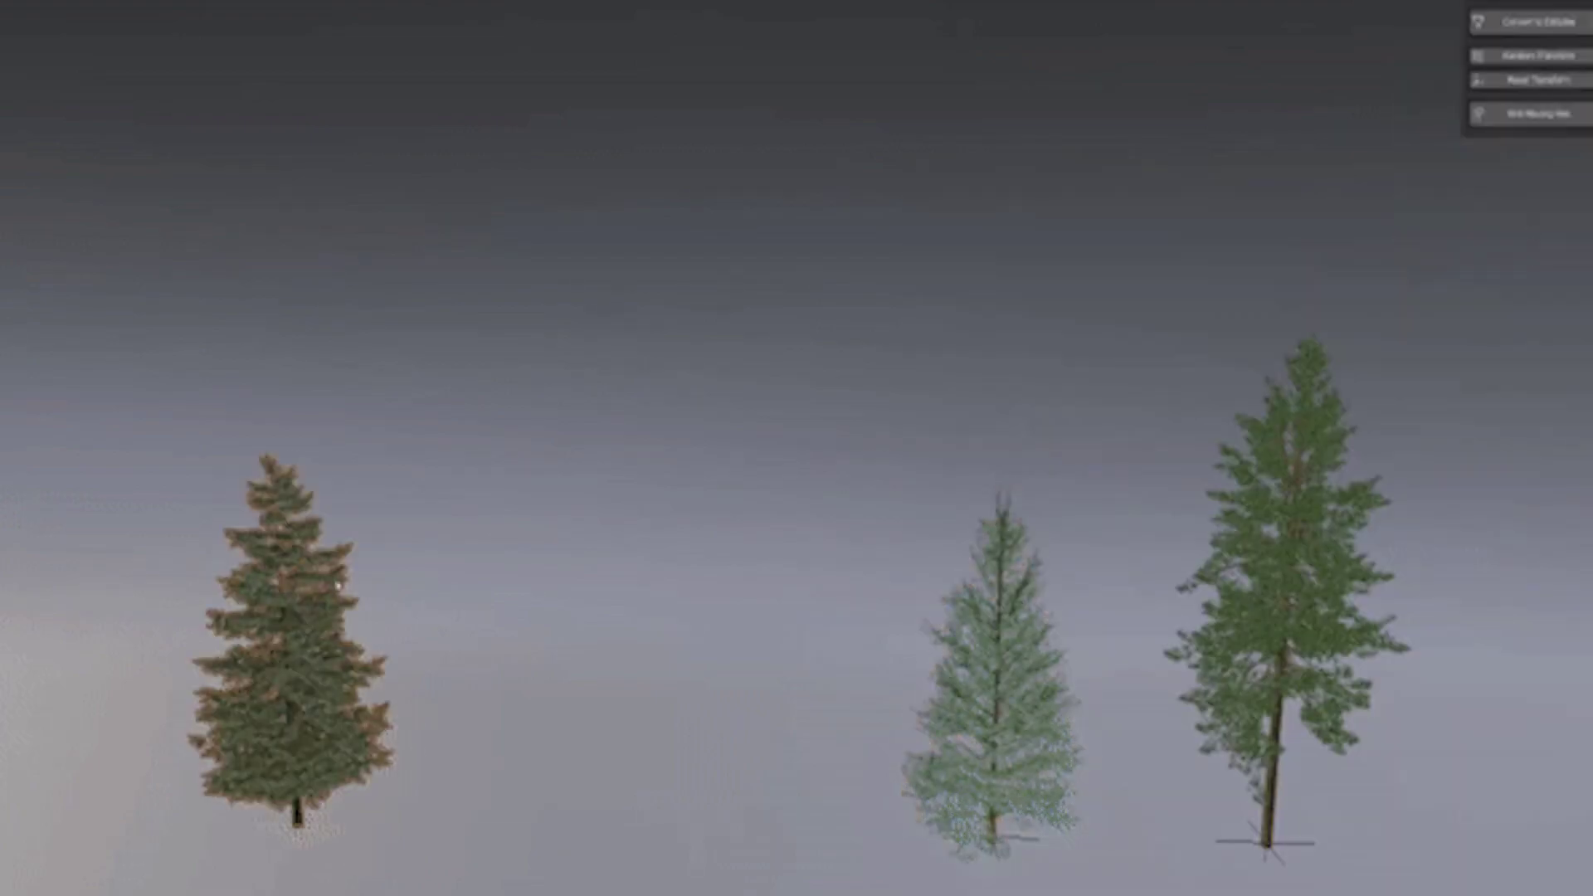
drag(285, 664, 618, 664)
click(1535, 125)
click(1505, 370)
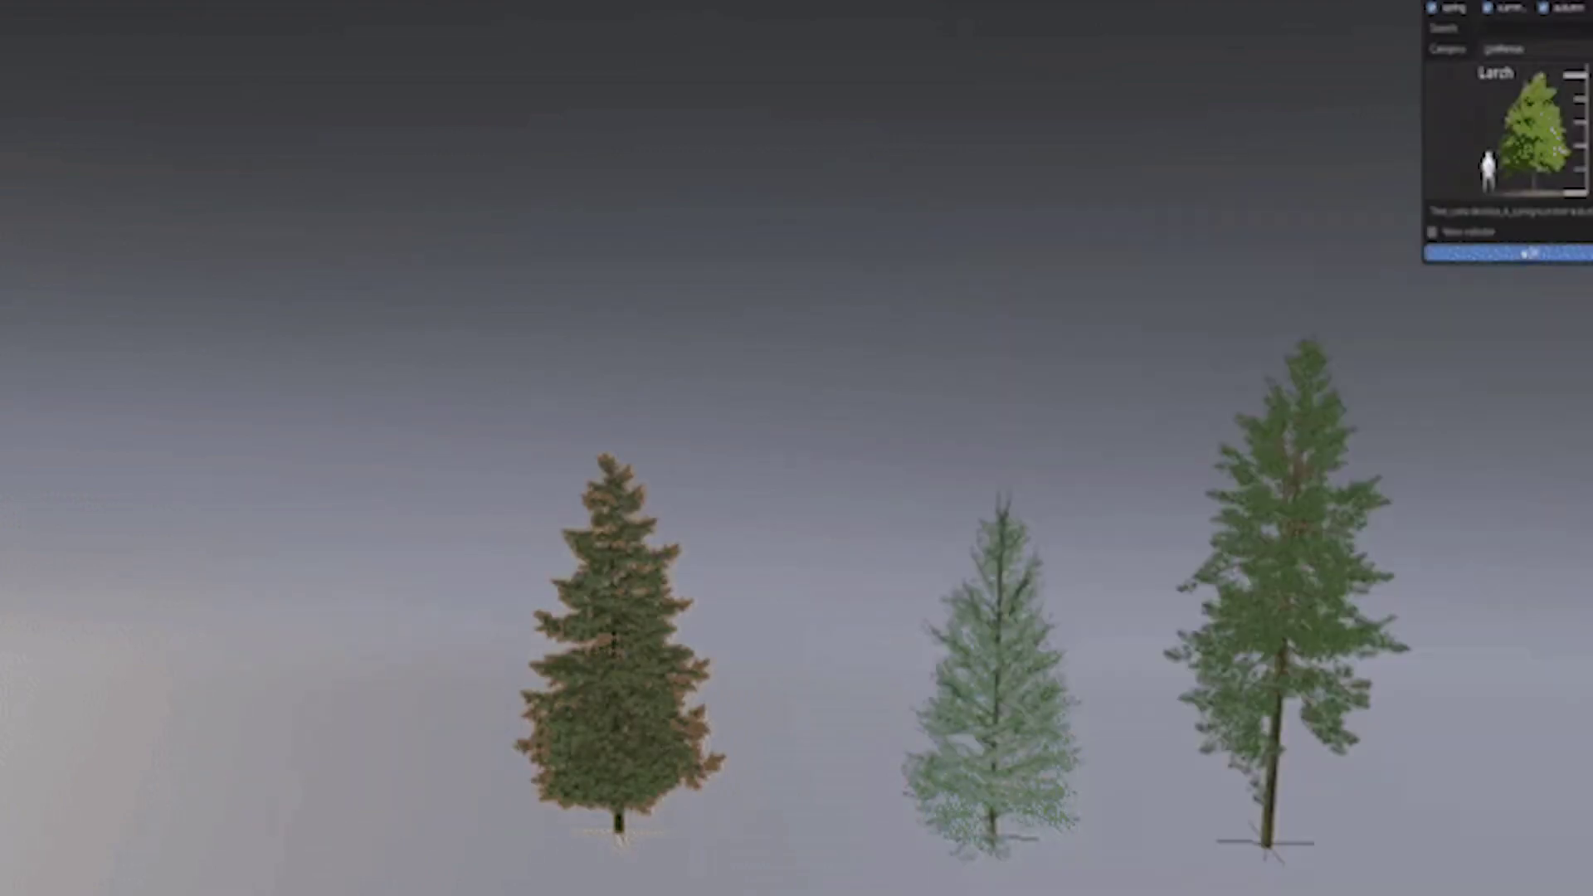
click(1424, 249)
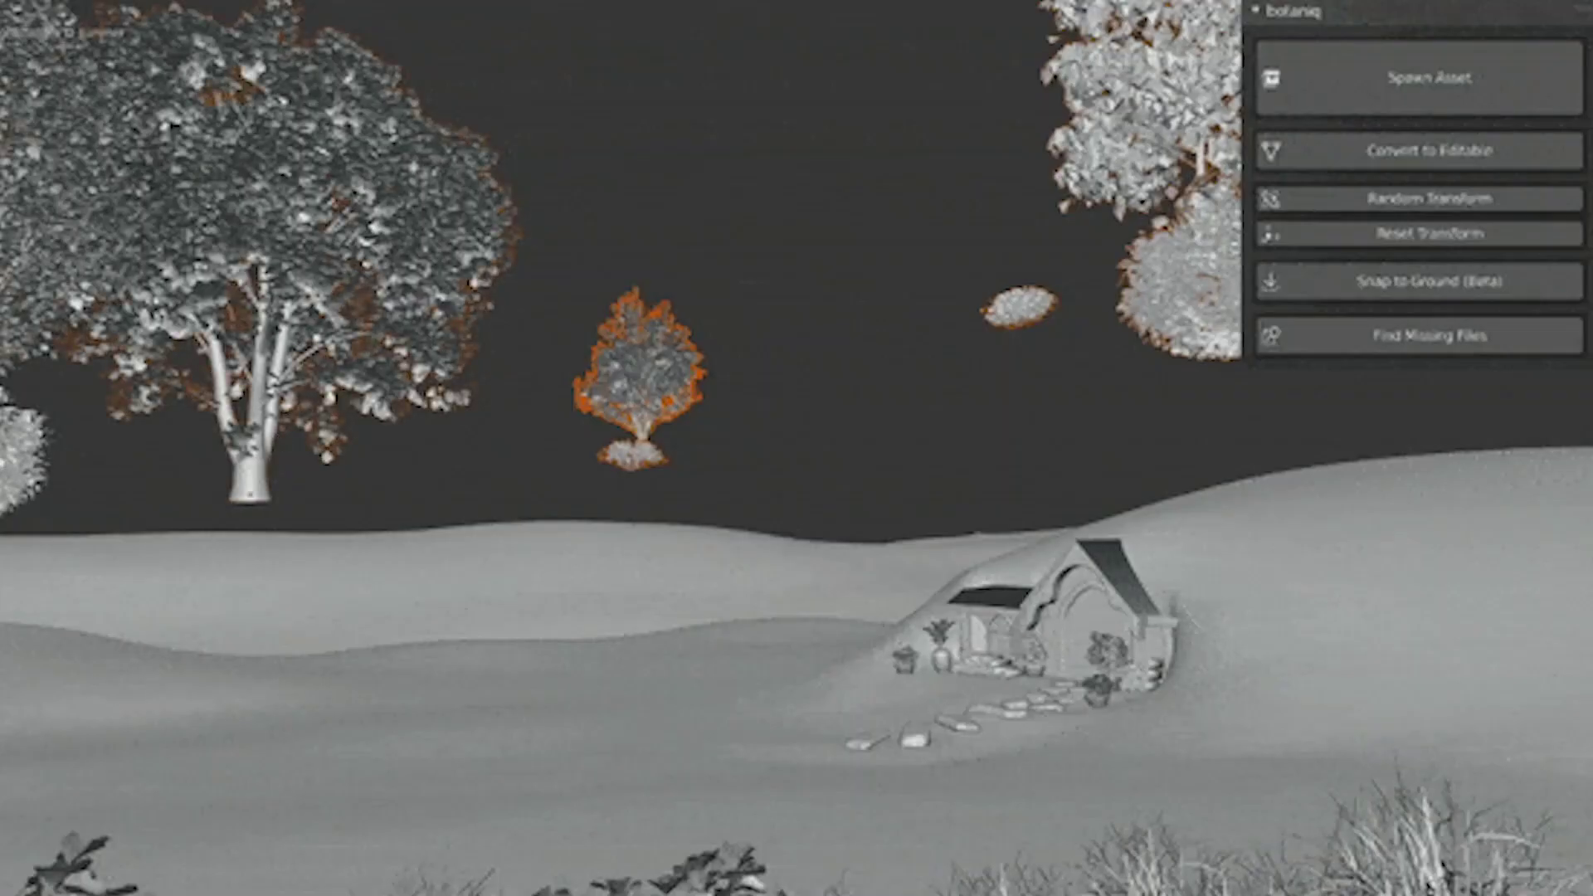
Snap the trees to the ground, randomise then reset the pines' transforms, and scatter flowery grass.
click(1494, 278)
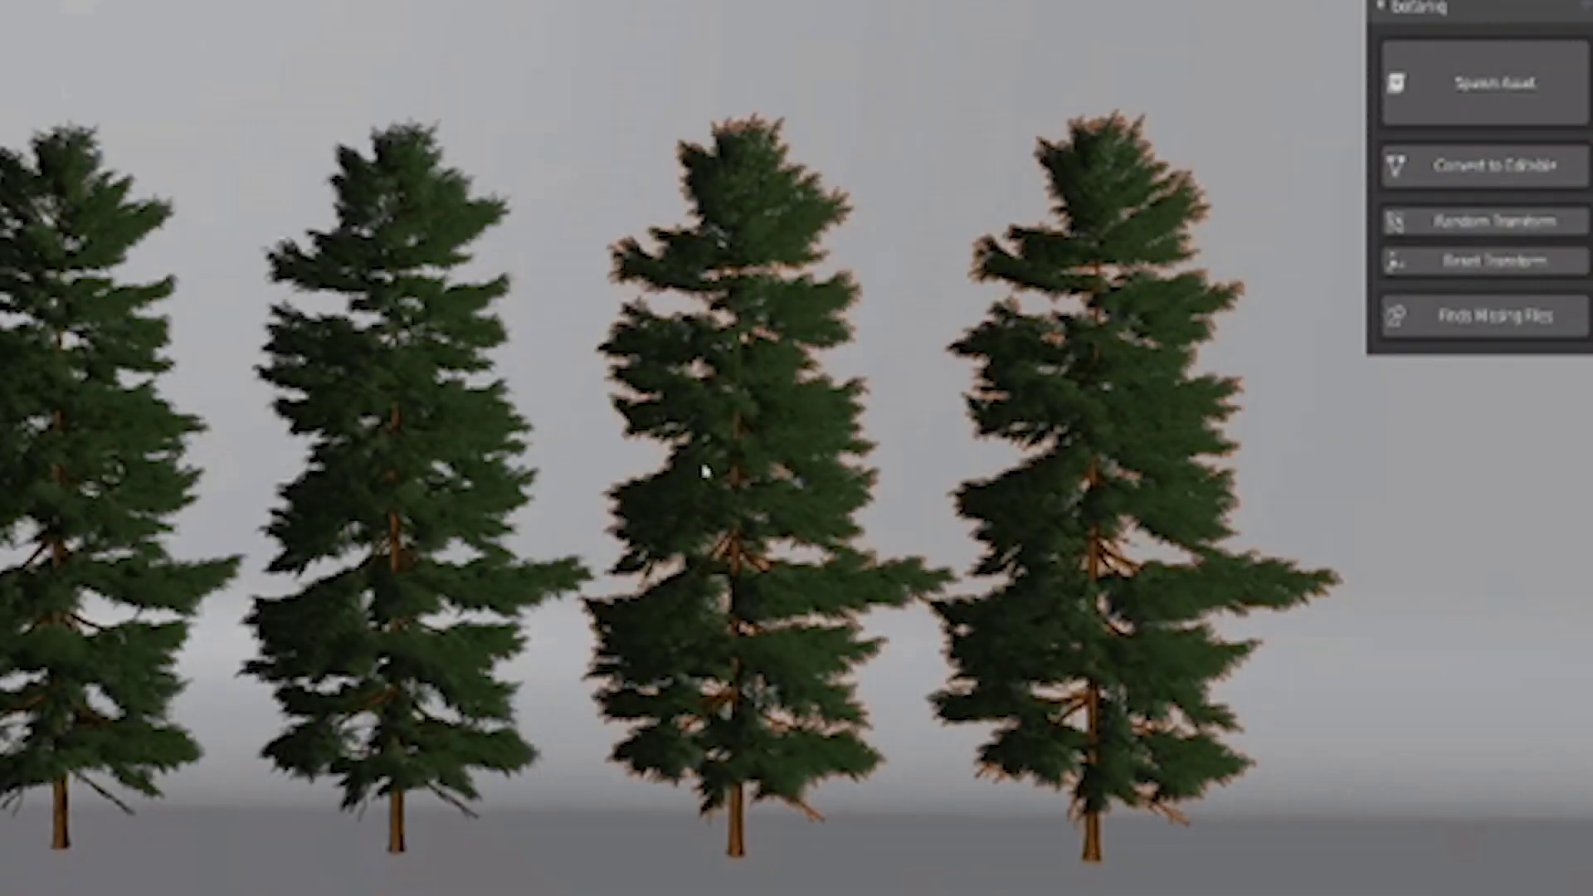
click(1491, 233)
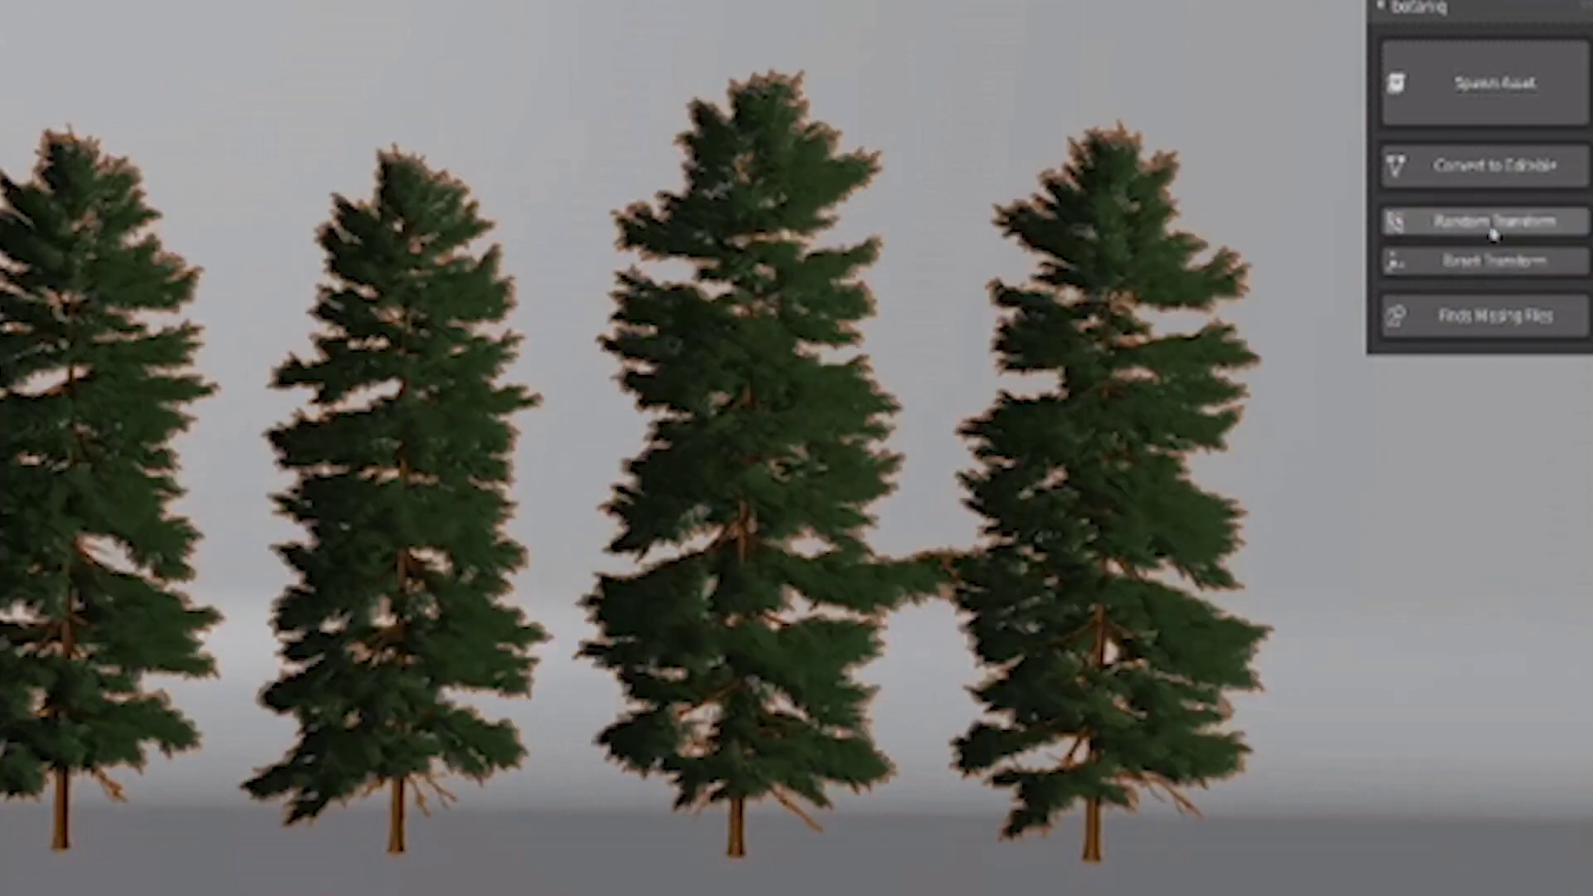
click(1491, 232)
click(1491, 232)
click(1491, 234)
click(1491, 233)
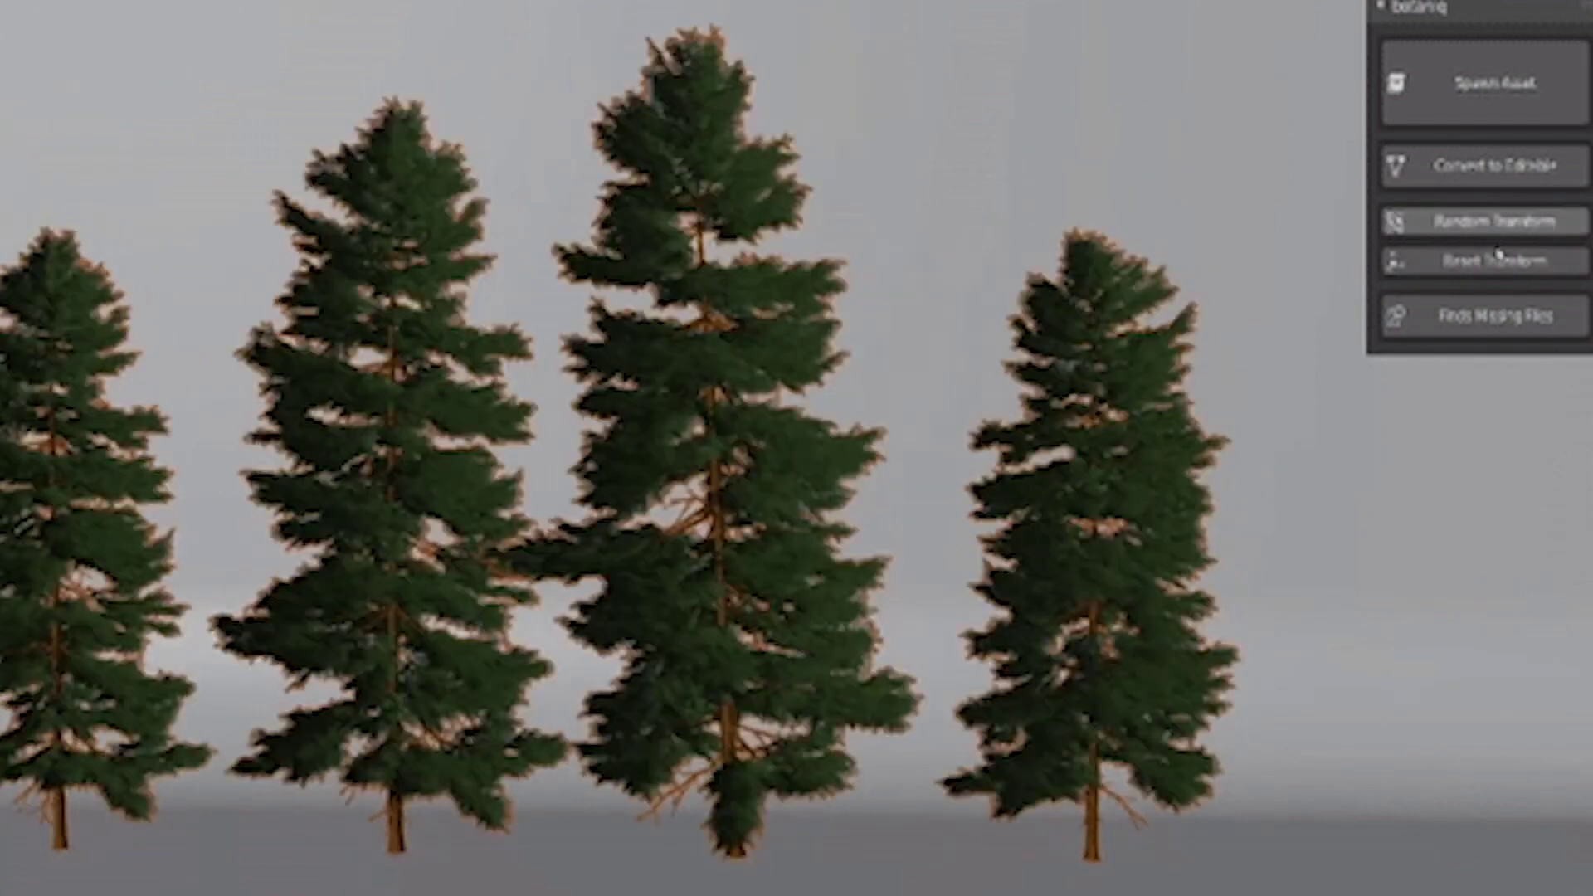
click(1497, 262)
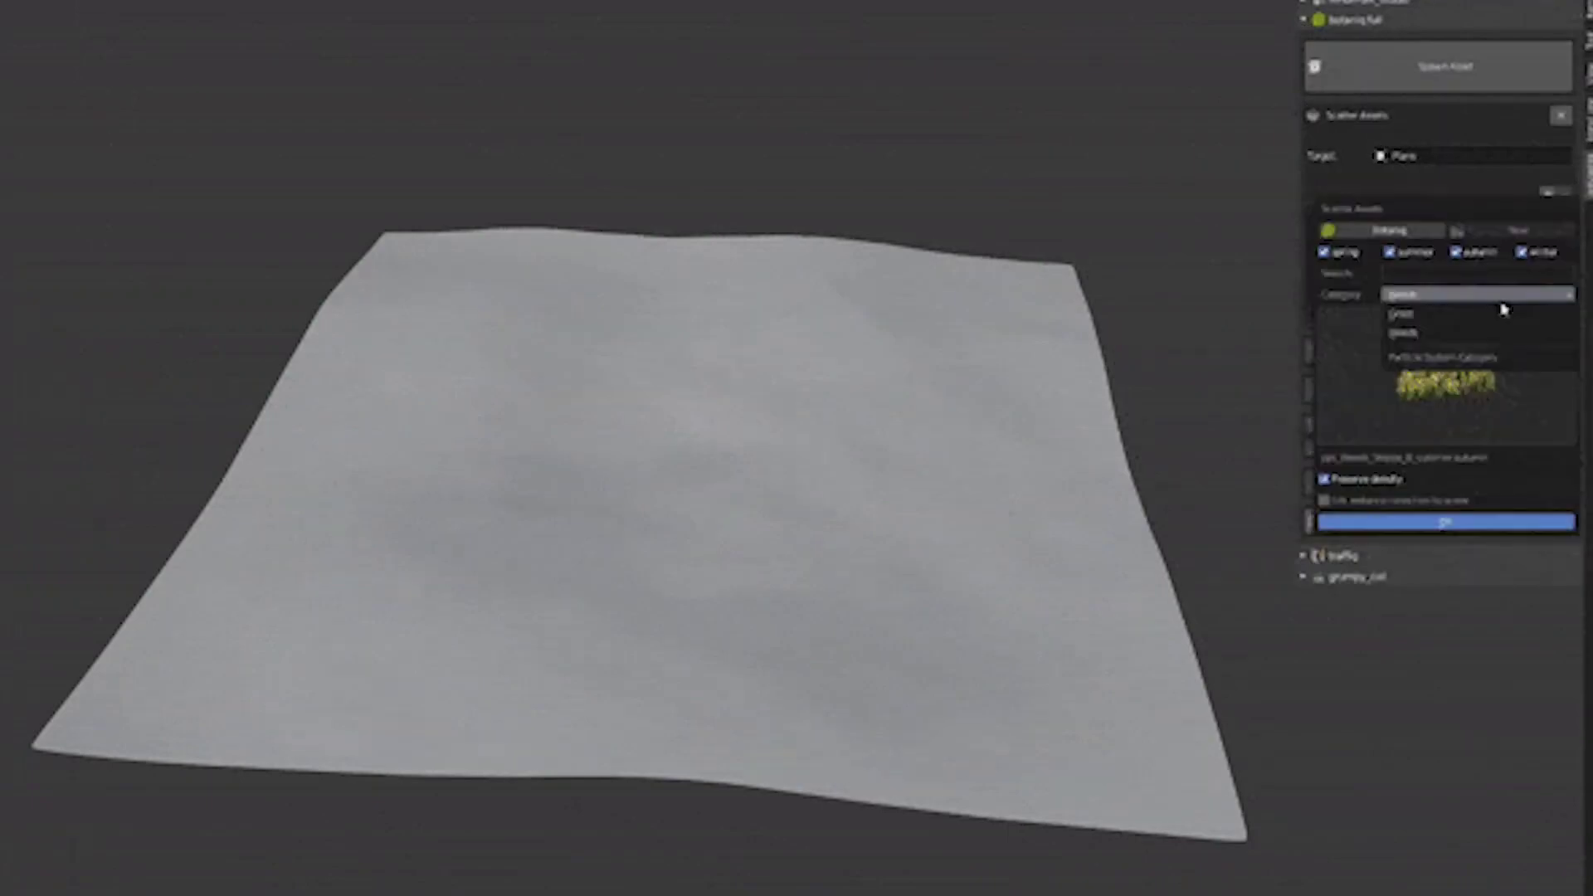
click(1501, 309)
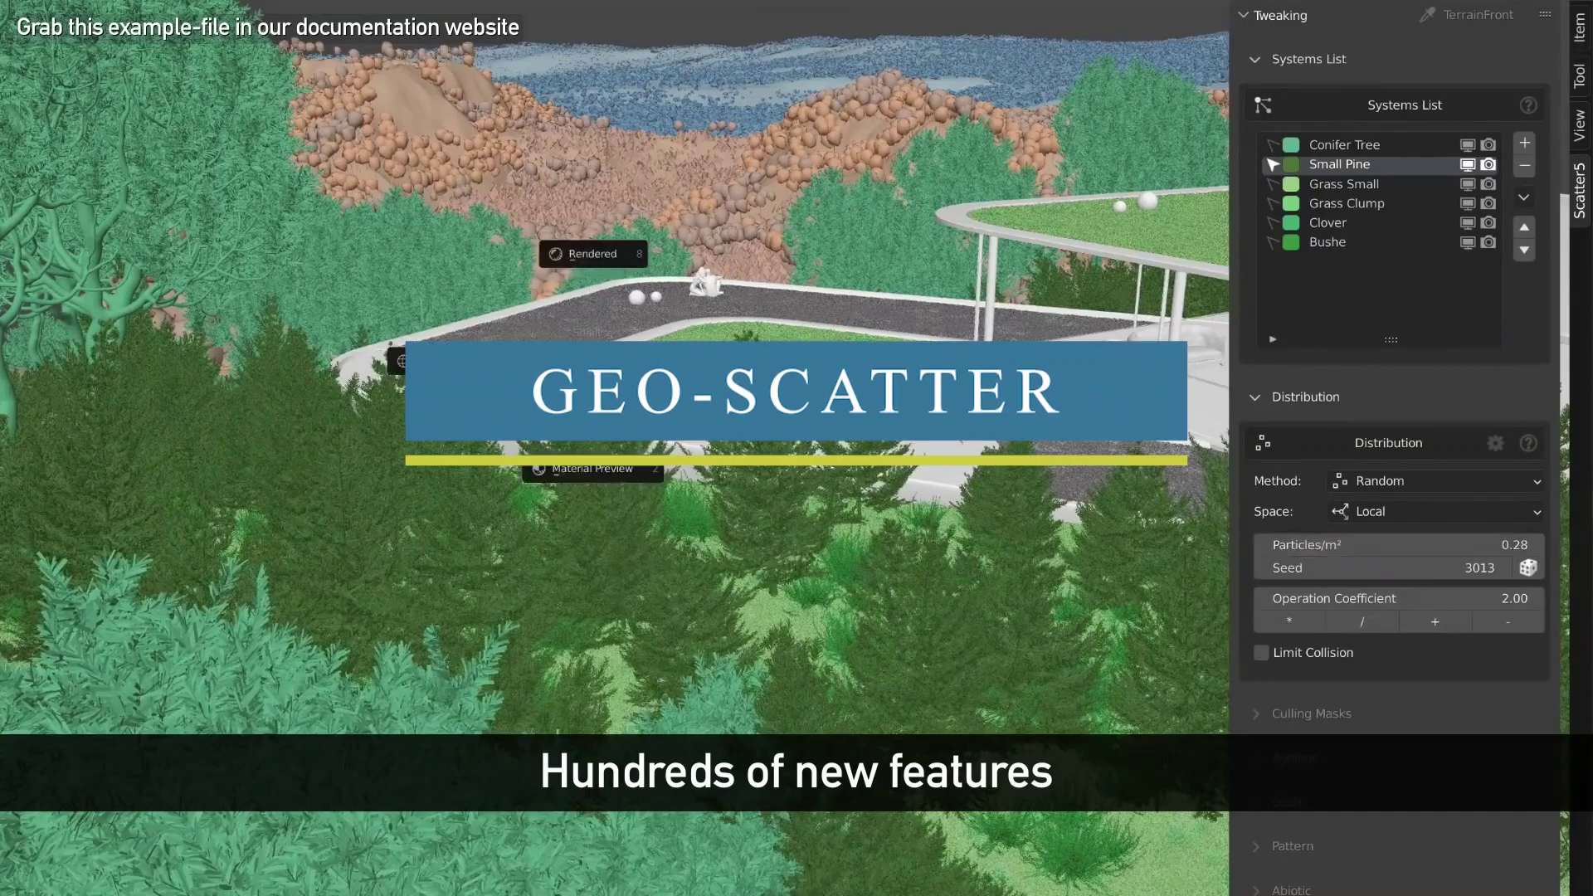
Switch the viewport to rendered shading and enable Wind Turbulence and Wind Waves for the grass.
click(586, 257)
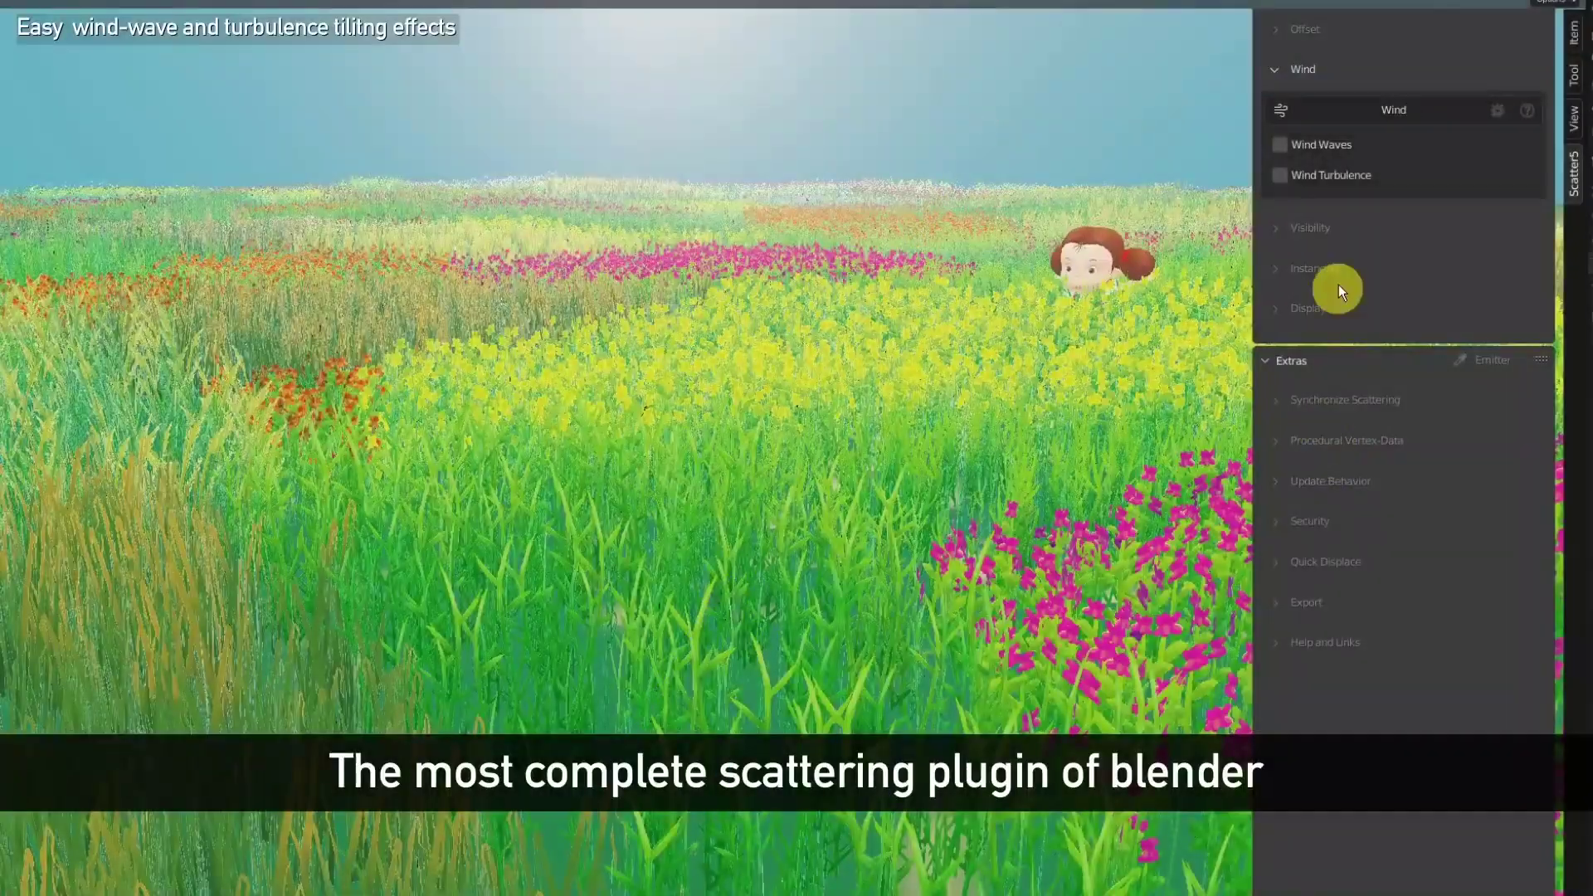
click(1356, 176)
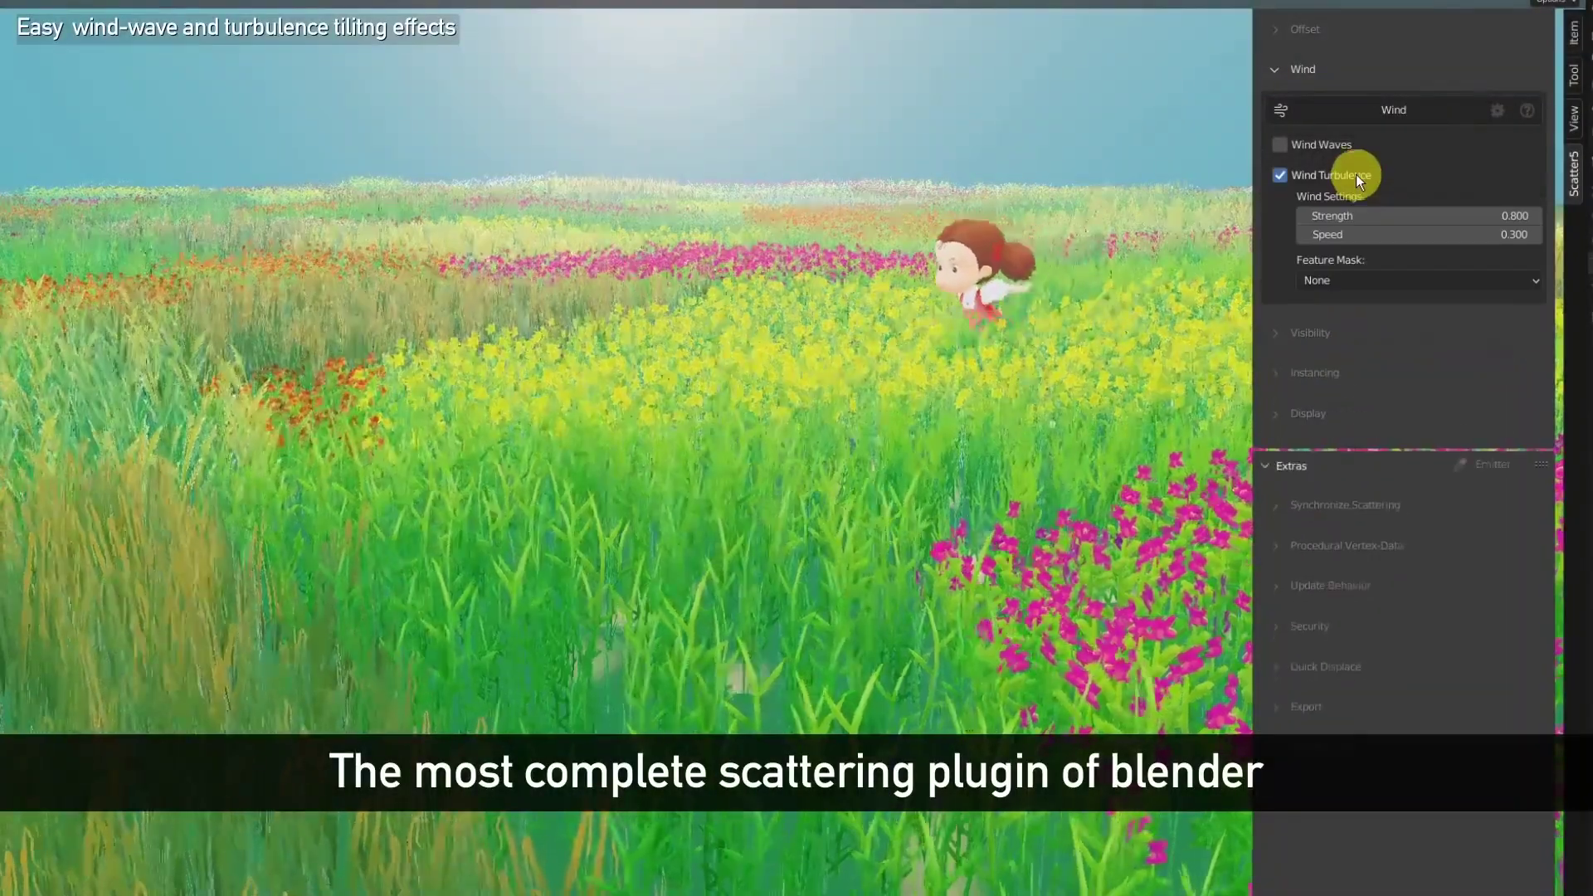
click(1353, 143)
scroll(1347, 402, down, 10)
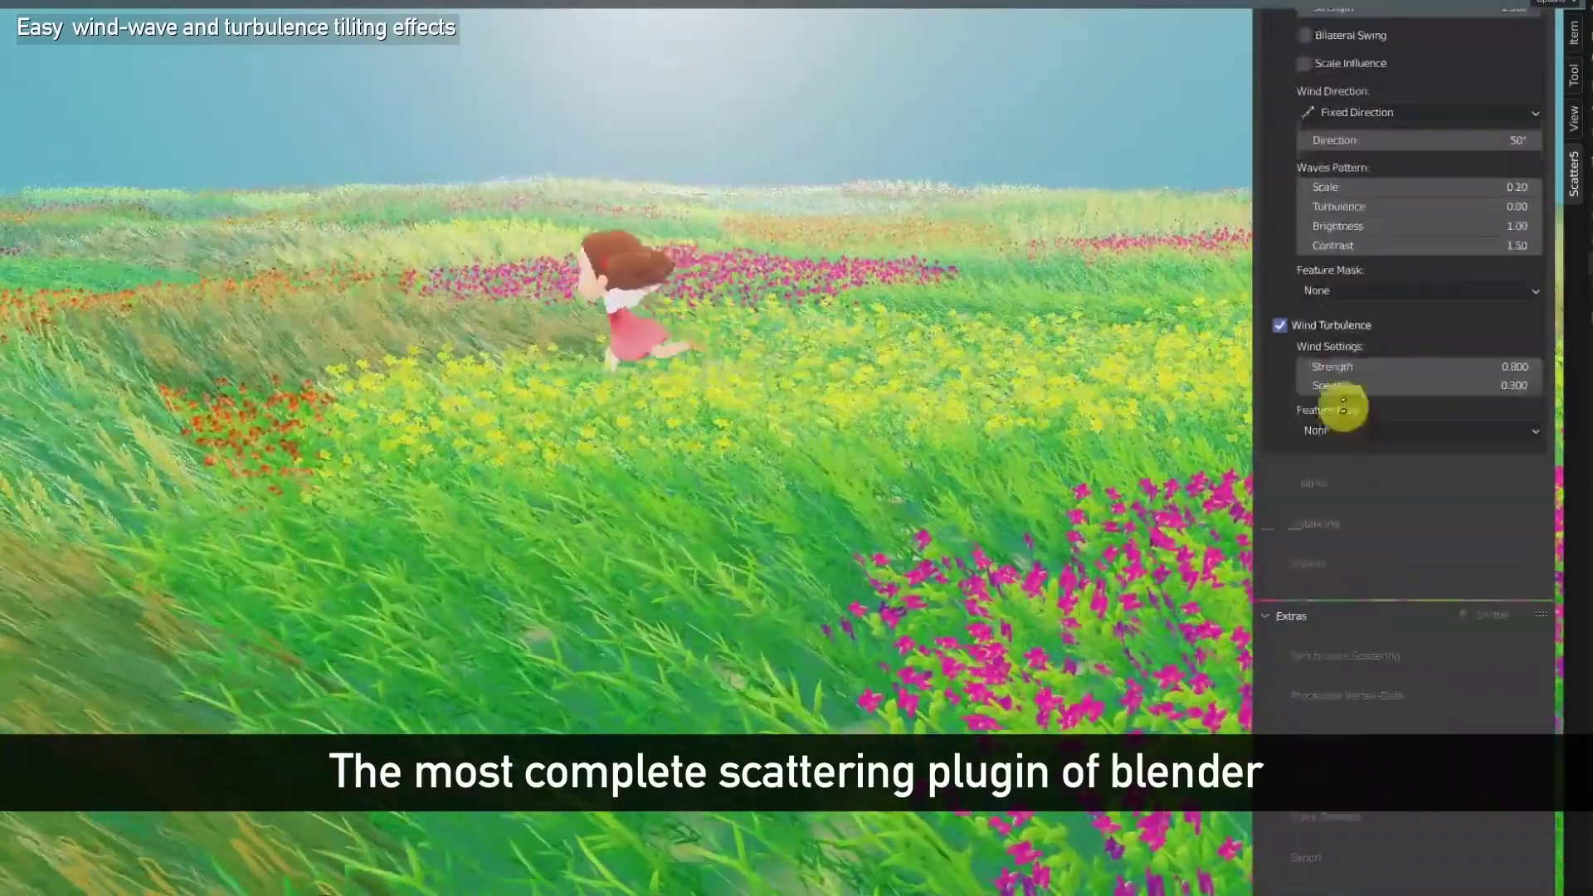
click(1330, 284)
click(1525, 643)
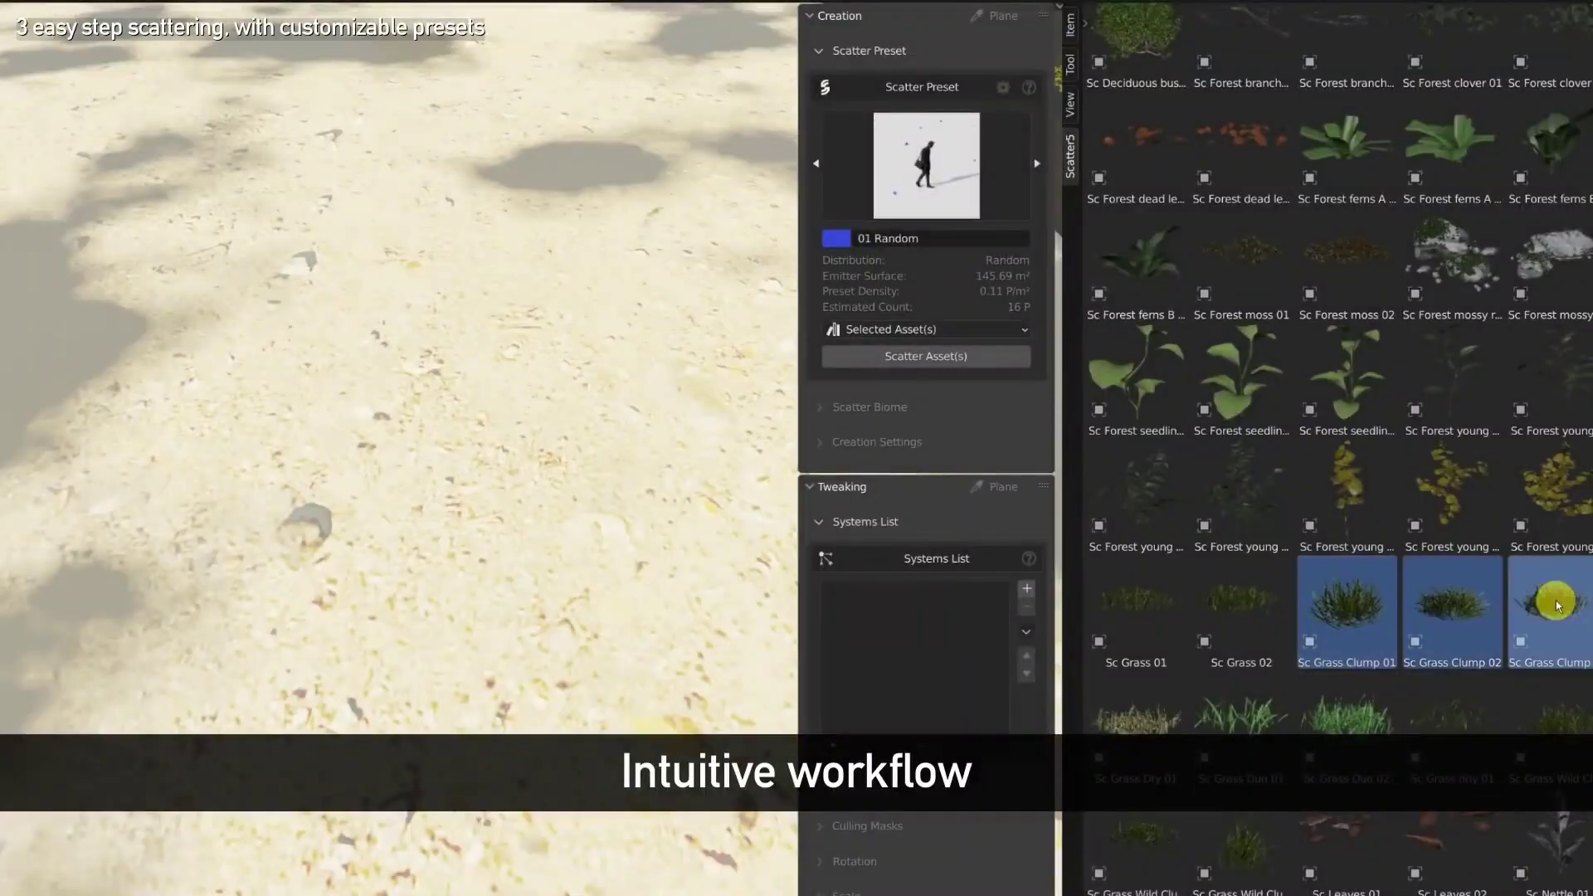
Scatter grass clumps and Forest mossy rocks across the ground.
click(944, 356)
click(1452, 266)
shift+click(1548, 294)
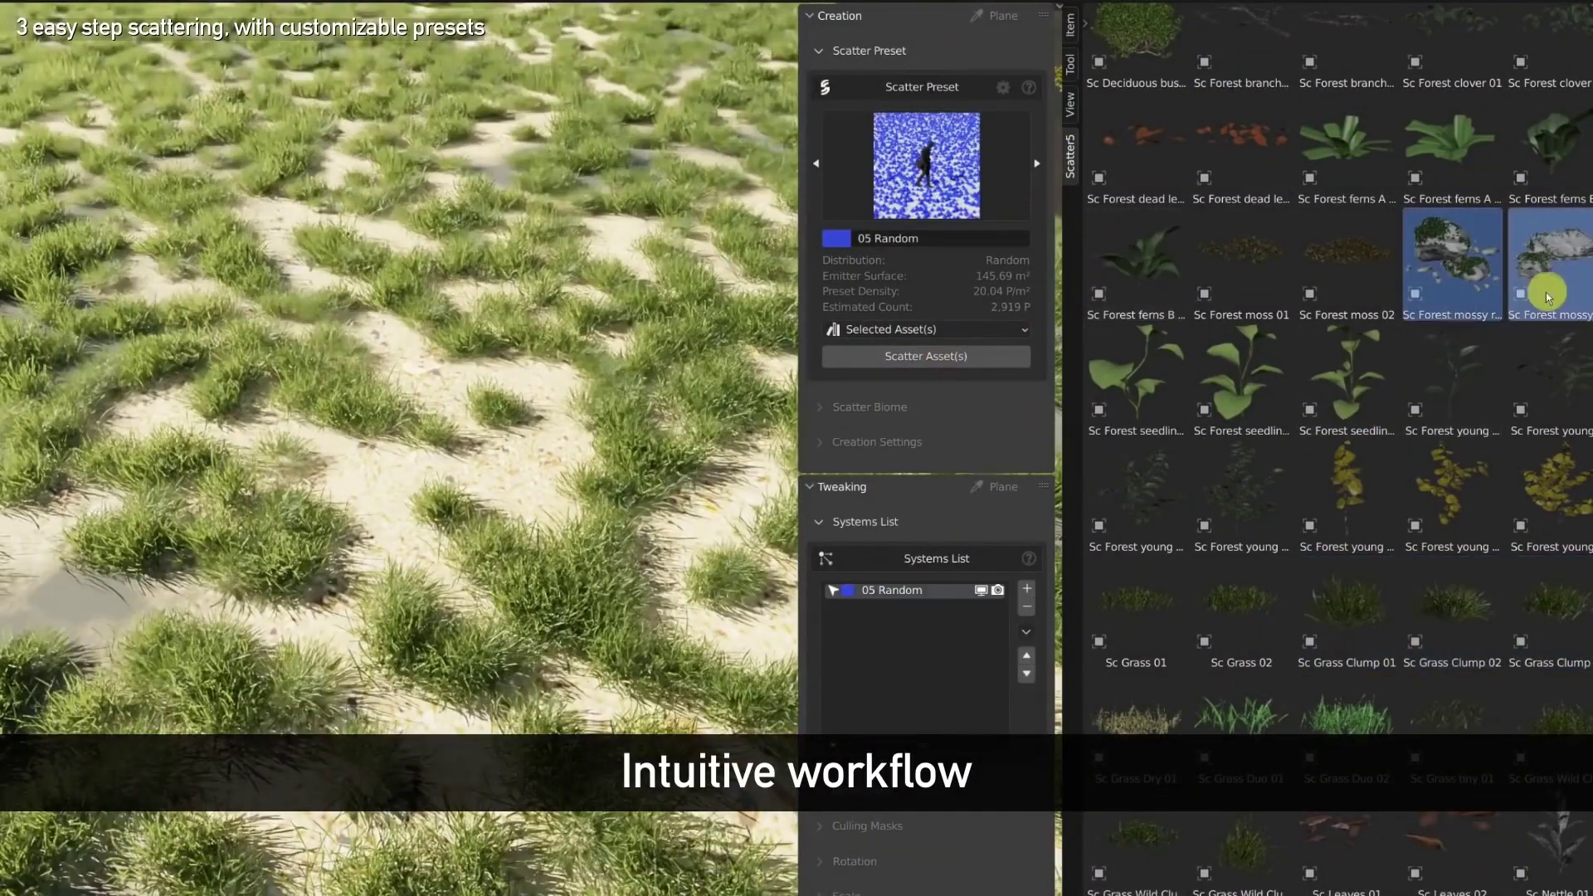
click(928, 357)
Scatter three Rockplain fuchsia assets over the ground using a different preset.
scroll(1328, 415, down, 10)
click(1240, 506)
shift+click(1452, 509)
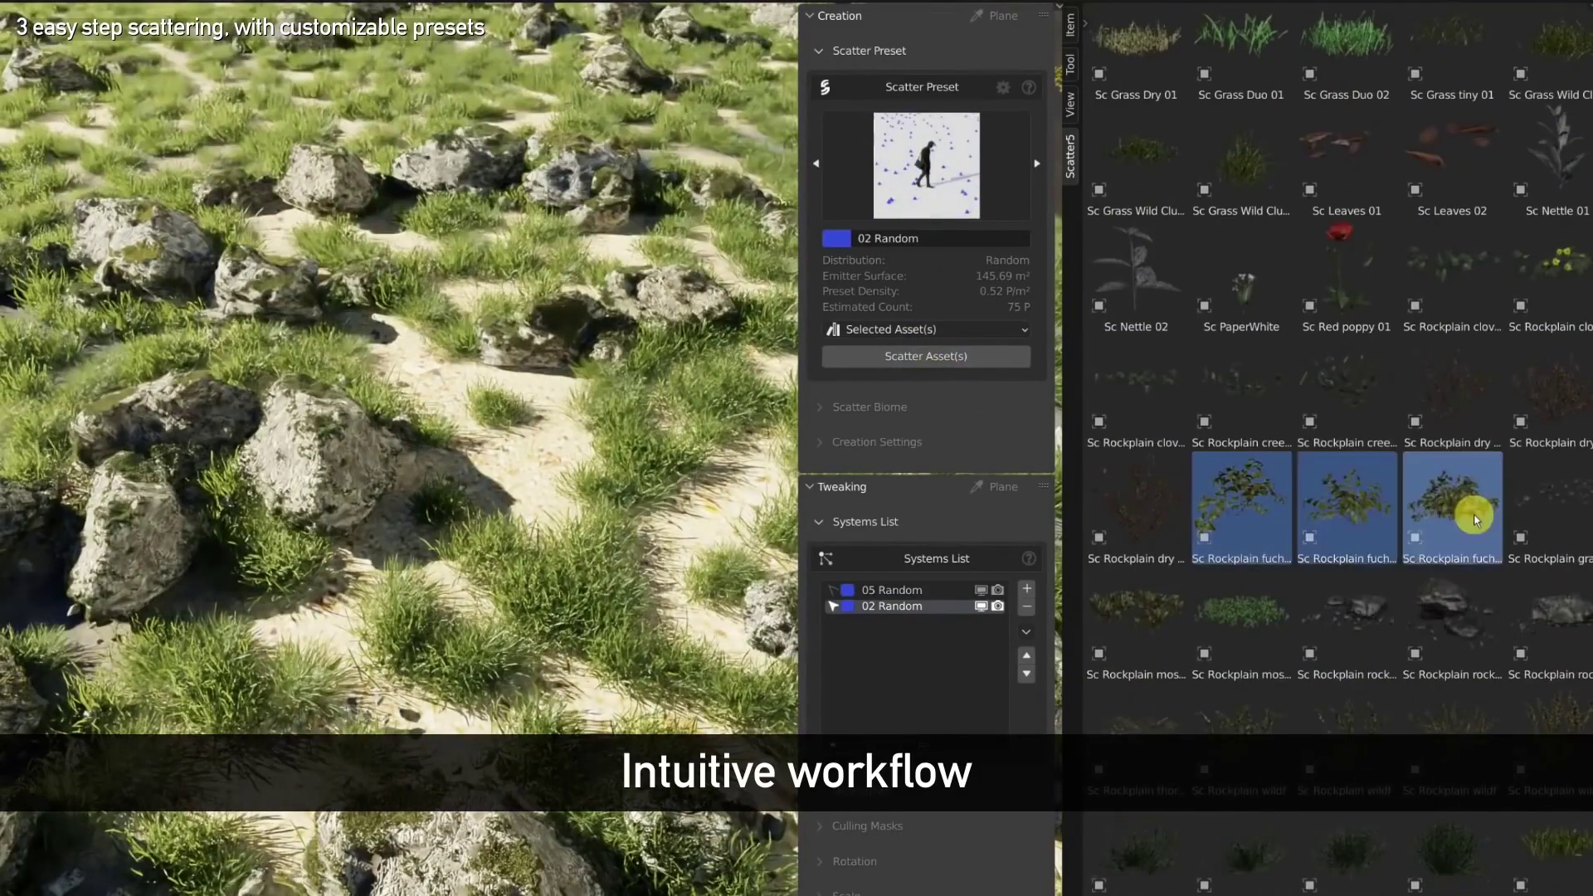
click(926, 166)
click(1124, 396)
click(946, 357)
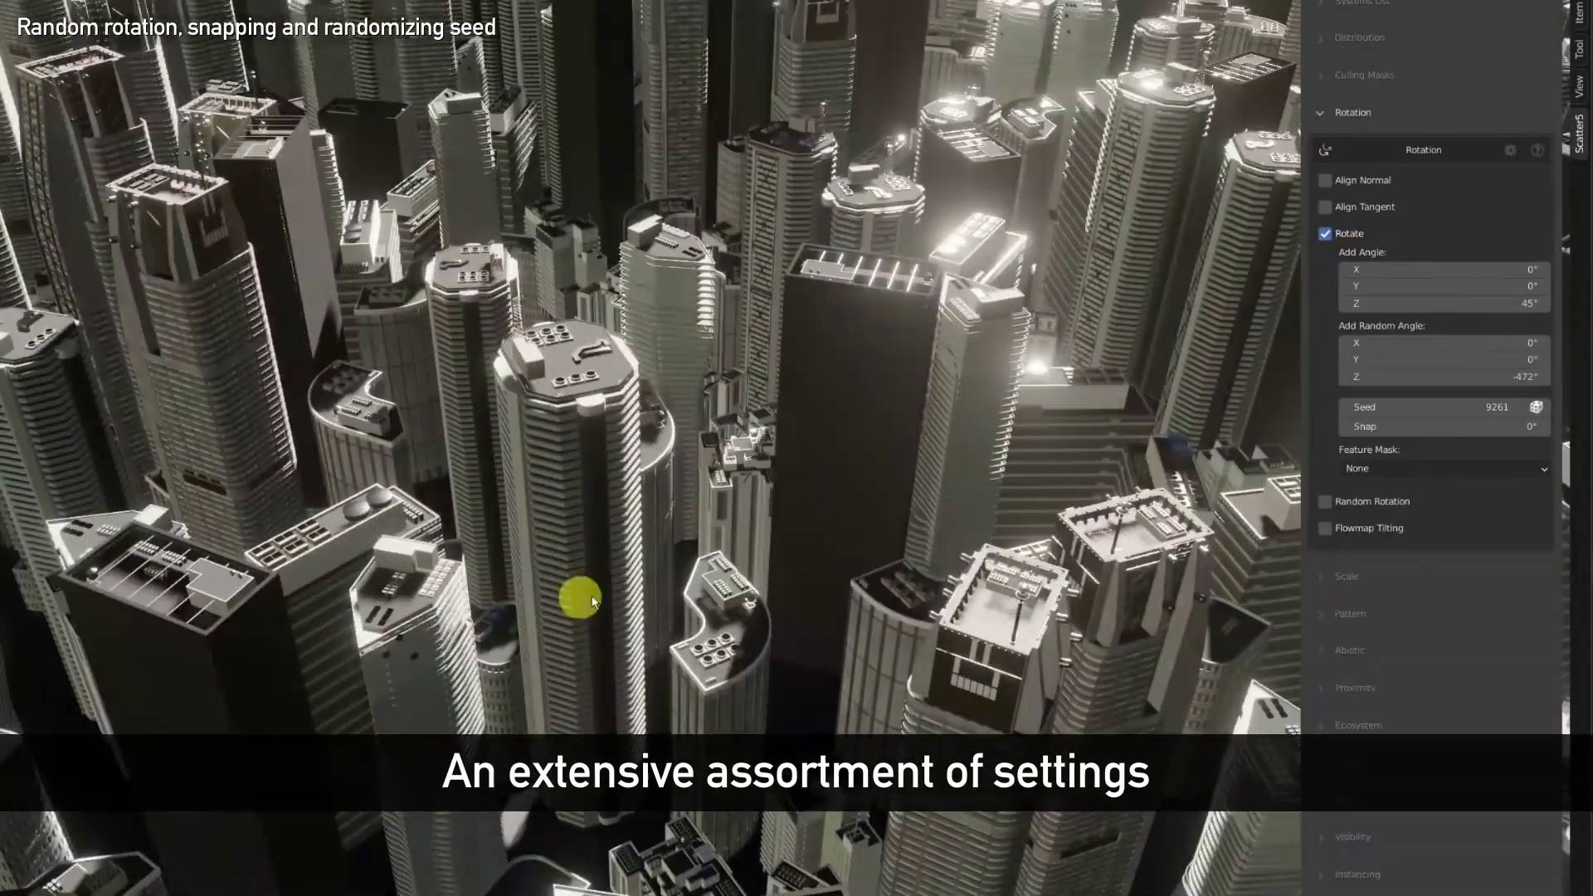
Snap building rotation to 45° then 90°, reshuffle the seed, and create a new custom biome.
click(1501, 429)
text(45)
key(Return)
key(Return)
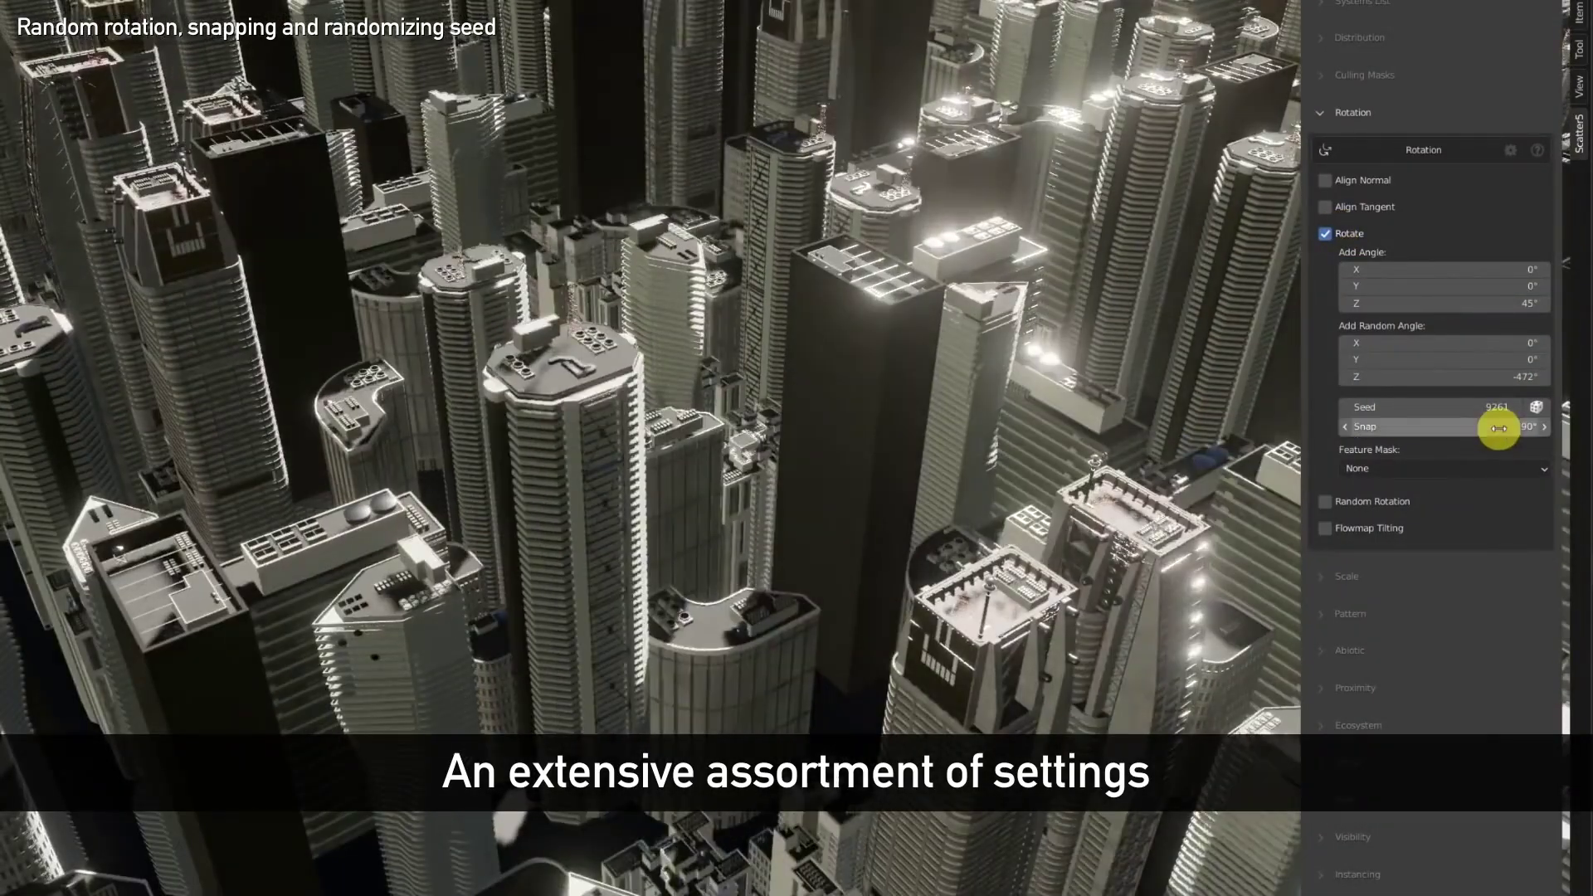
click(1537, 406)
click(1537, 407)
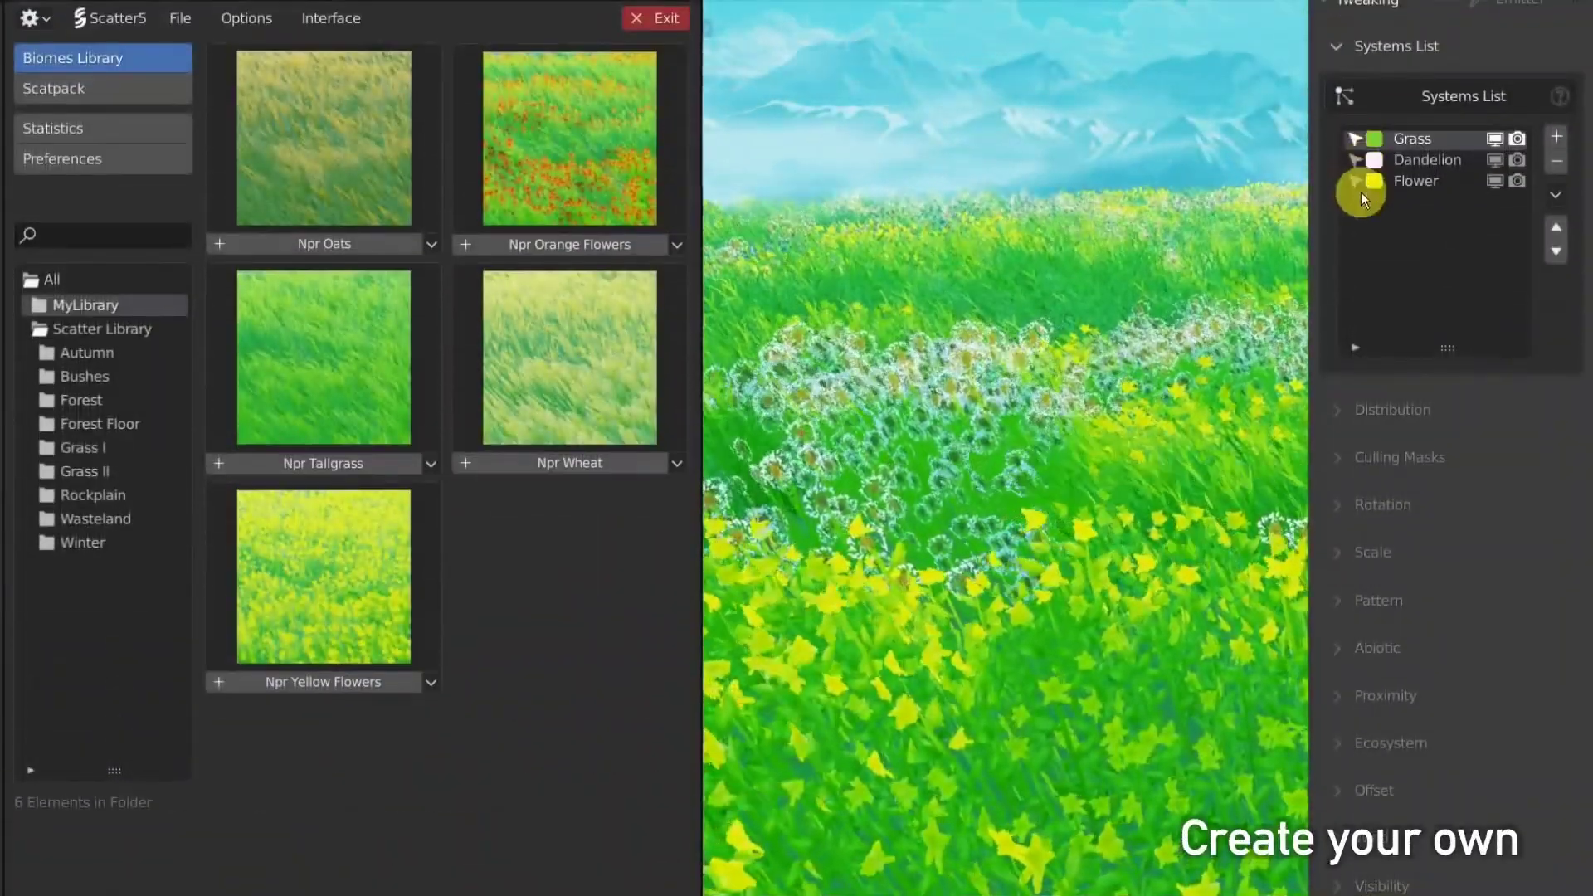
click(180, 17)
click(188, 49)
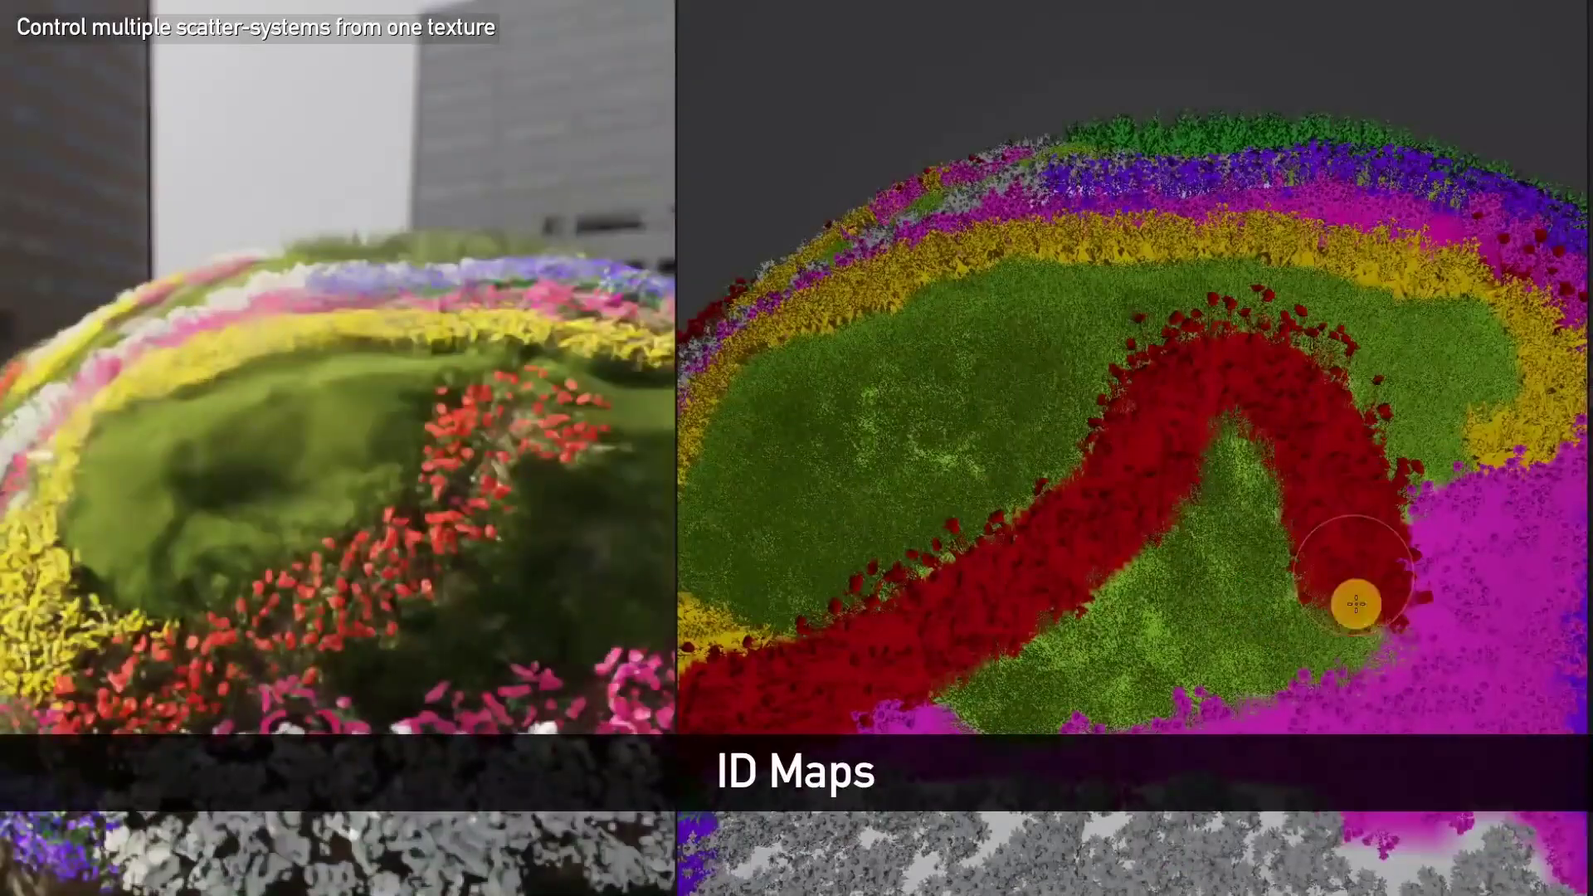
Paint a band of purple flowers across the field and scatter grass clumps over the ground.
drag(747, 340, 1151, 884)
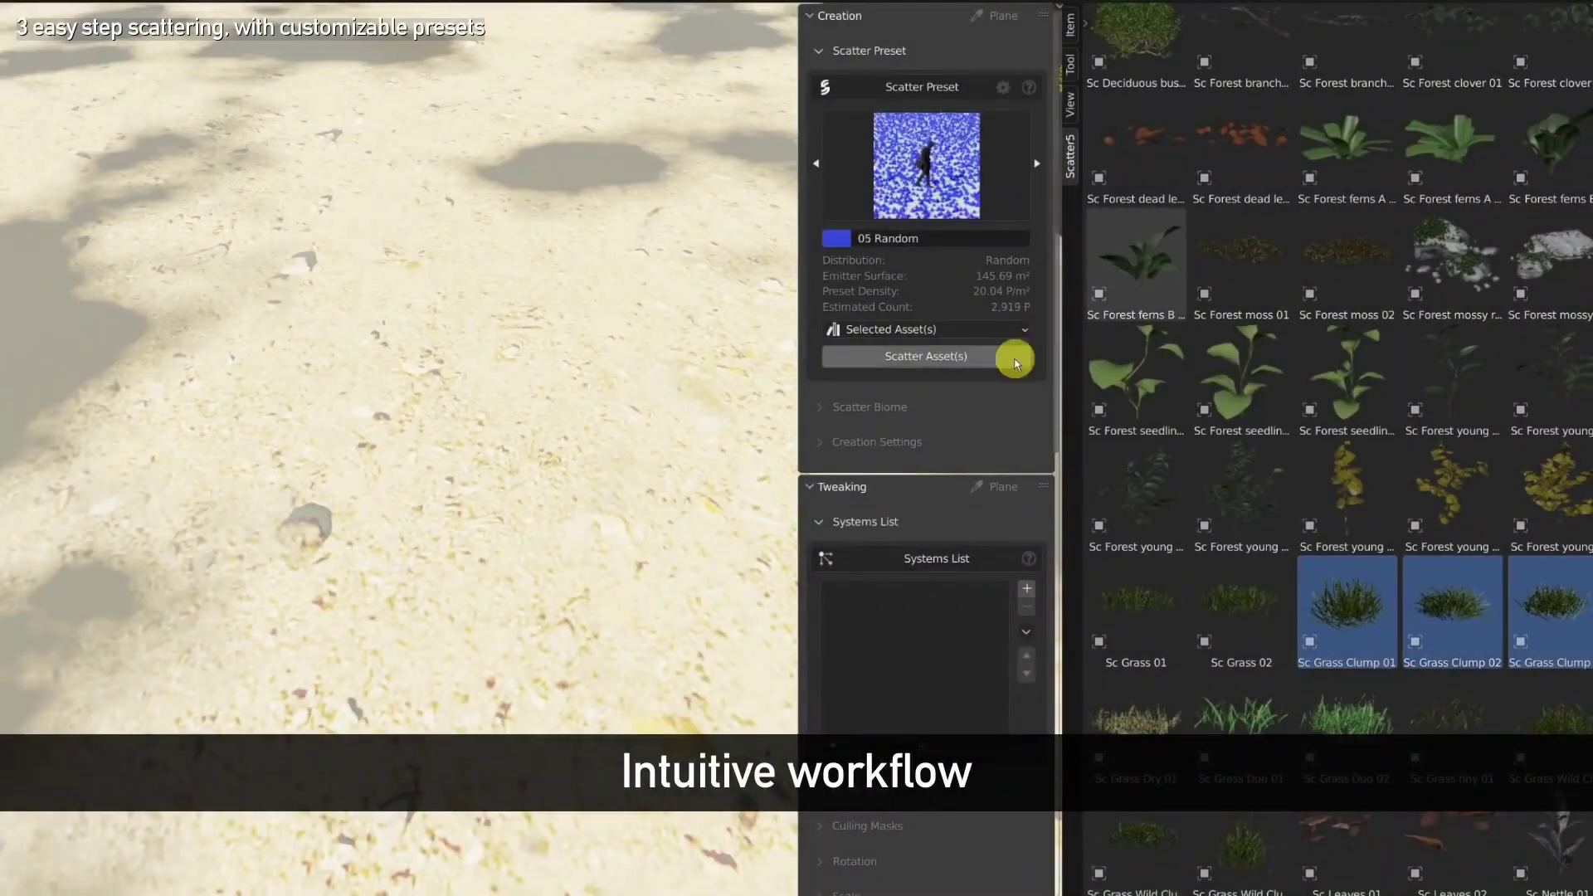
click(1015, 363)
Scatter the Forest mossy rock assets with the 02 Random preset.
click(1493, 303)
click(818, 163)
click(819, 164)
click(818, 164)
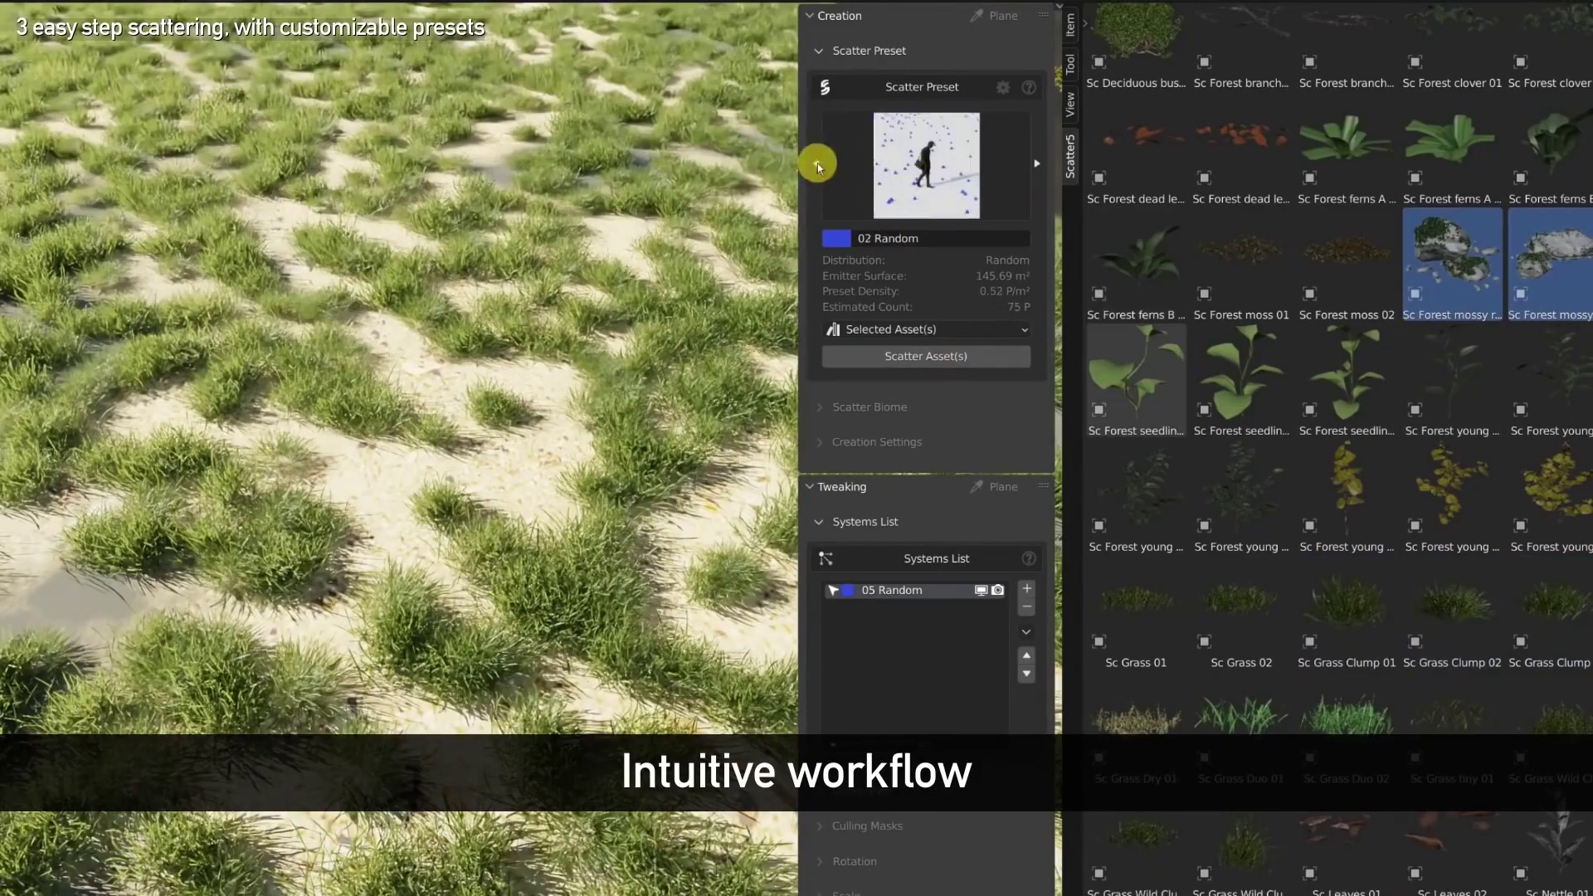
click(926, 357)
Scatter Rockplain fuchsia bushes across the ground using the red preset.
scroll(1436, 213, down, 8)
click(1241, 509)
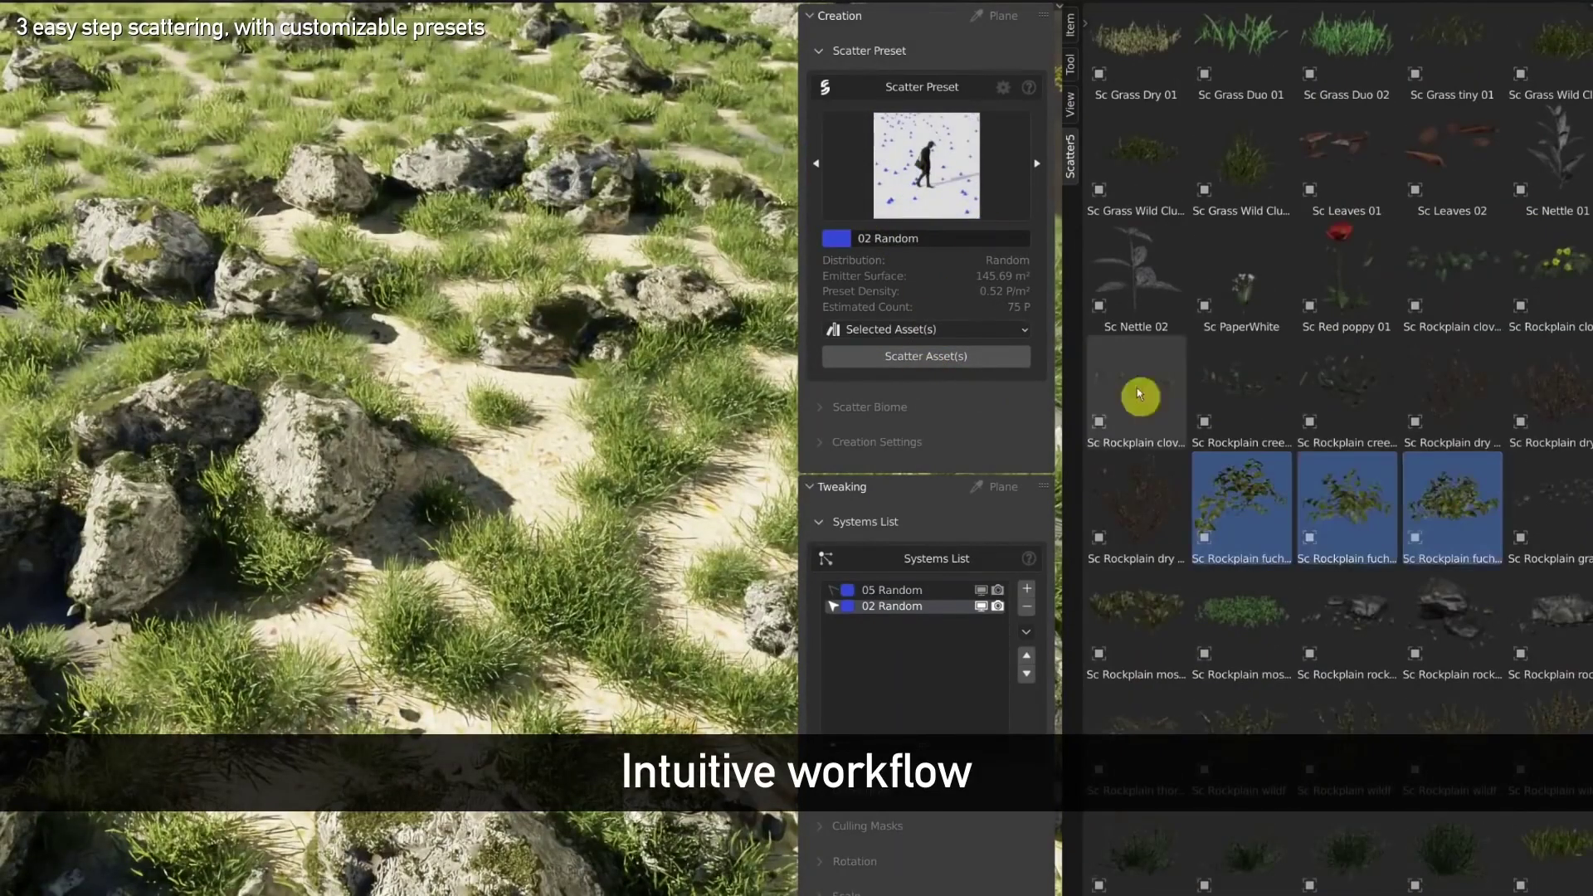
click(931, 170)
click(1126, 396)
click(961, 356)
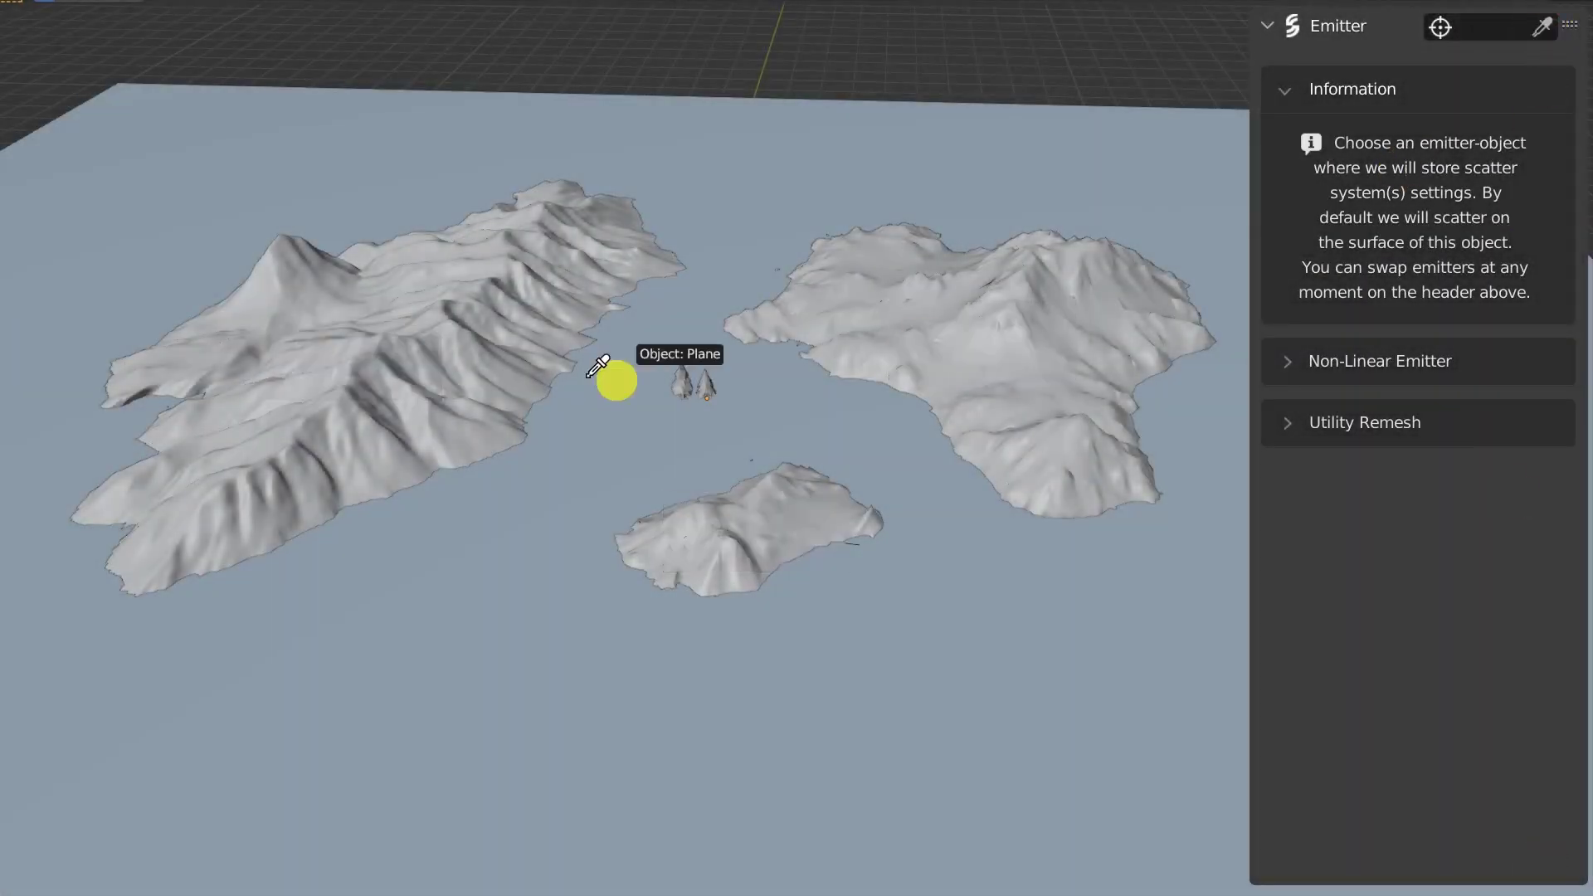
Use the island as emitter and fill both islands with a 32 Forest pine forest.
click(675, 384)
click(1377, 587)
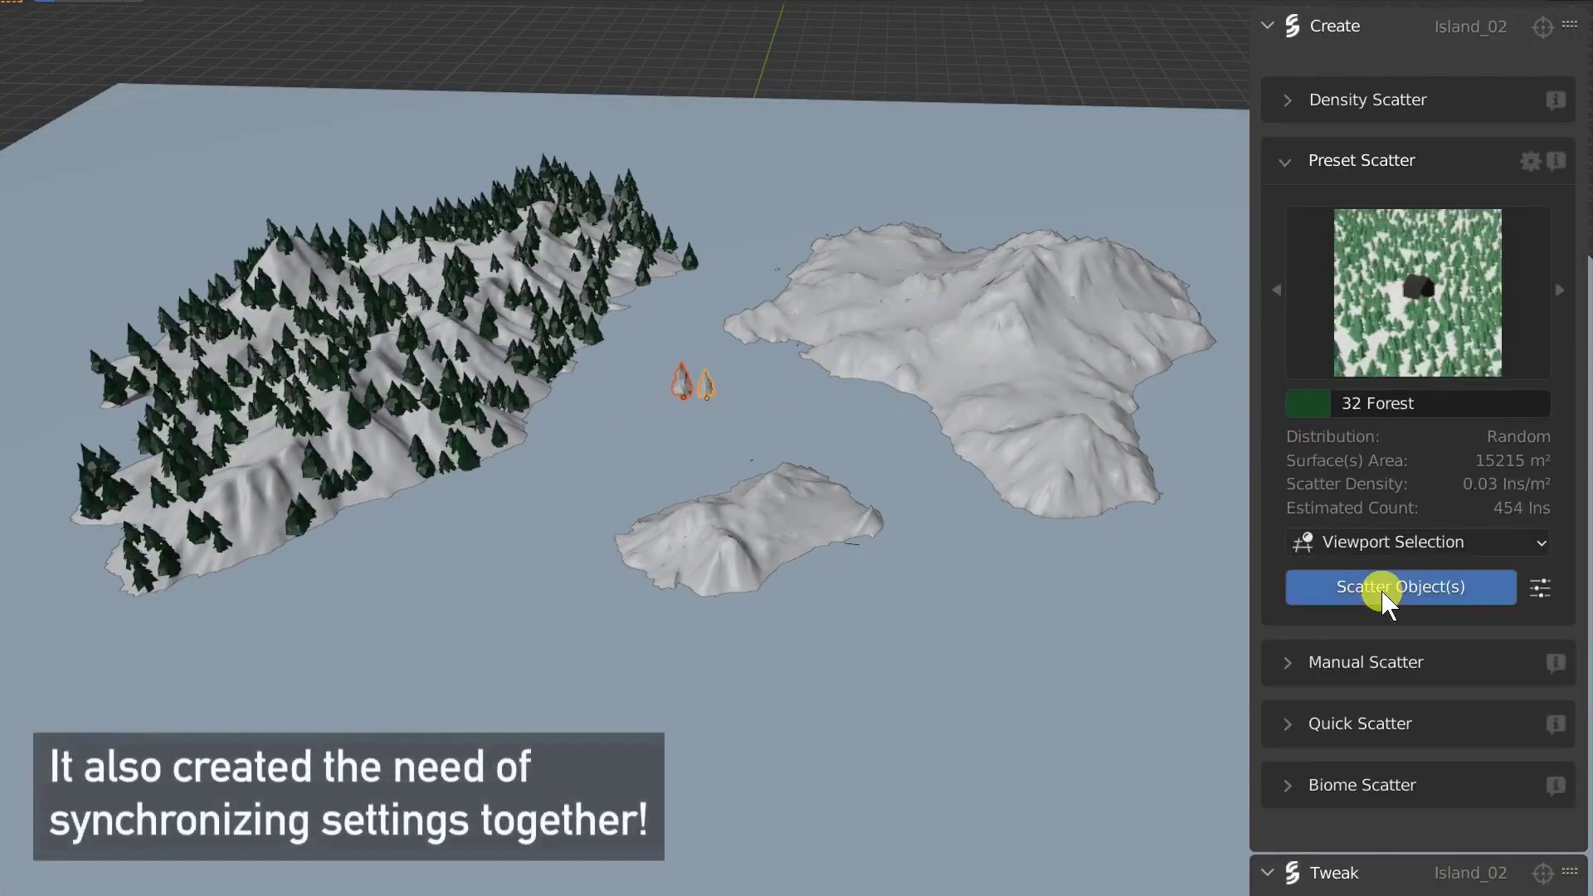
click(1380, 587)
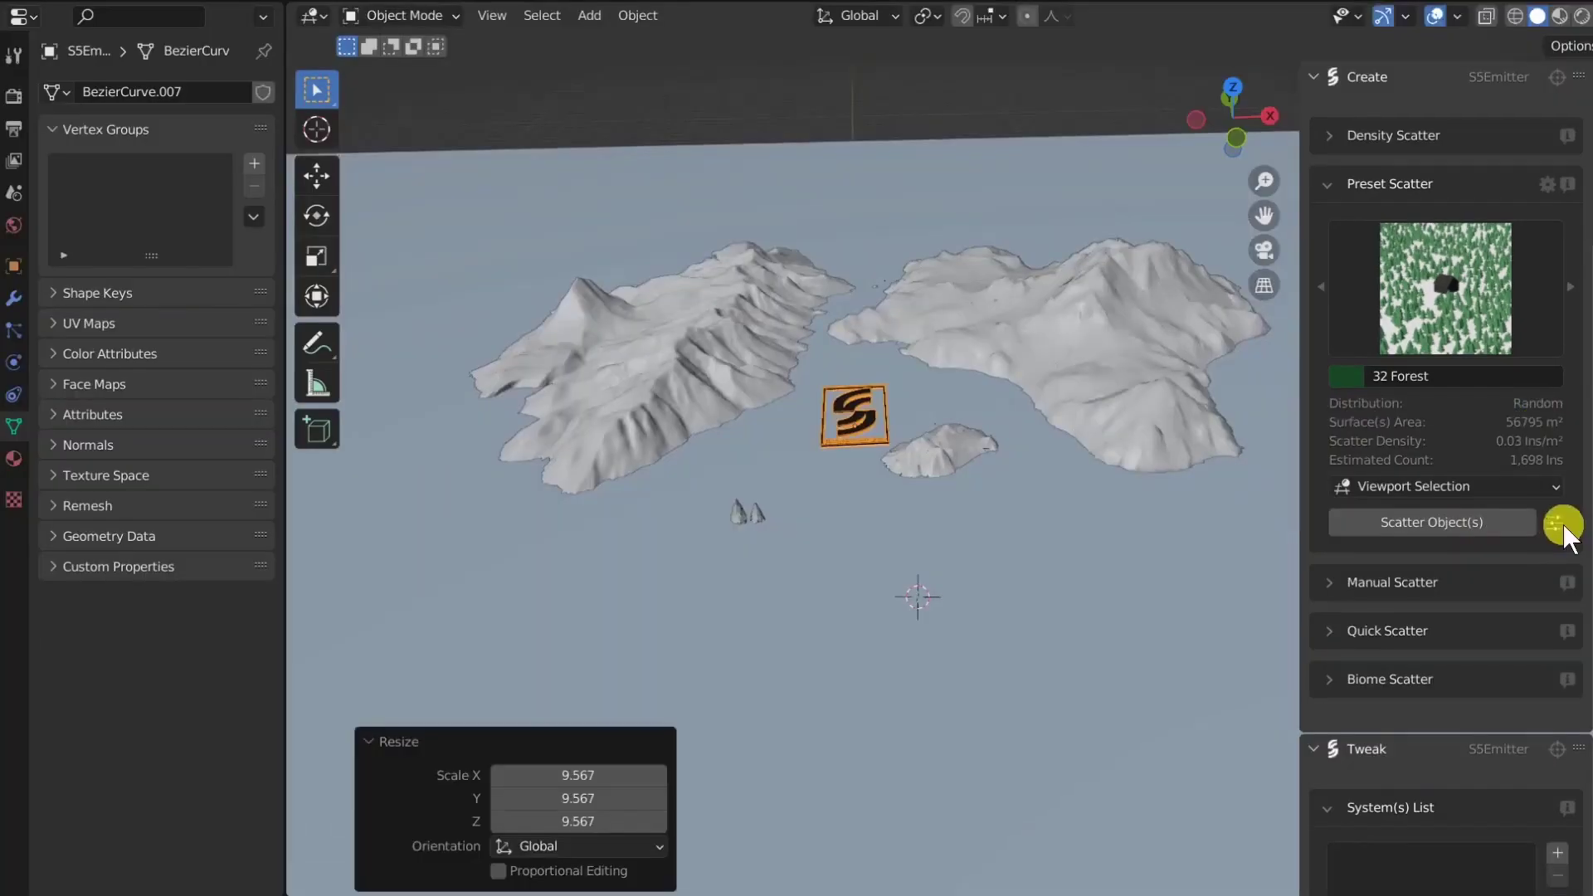
For the left island's scatter, lengthen the camera focal length and raise the occlusion collider along Z.
click(751, 334)
click(1554, 523)
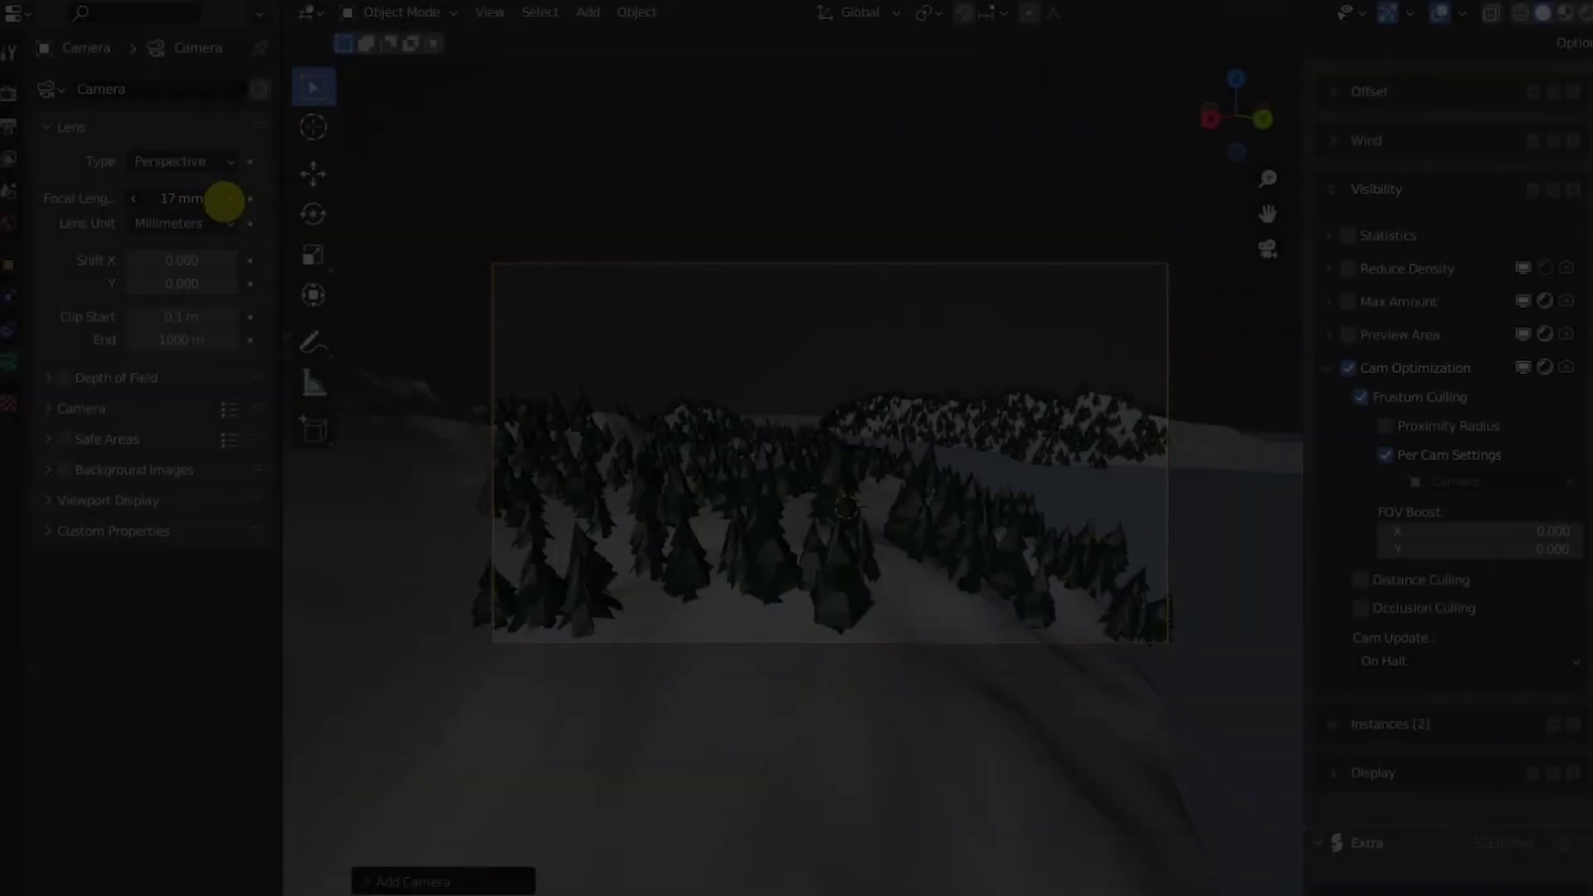
drag(224, 204, 453, 261)
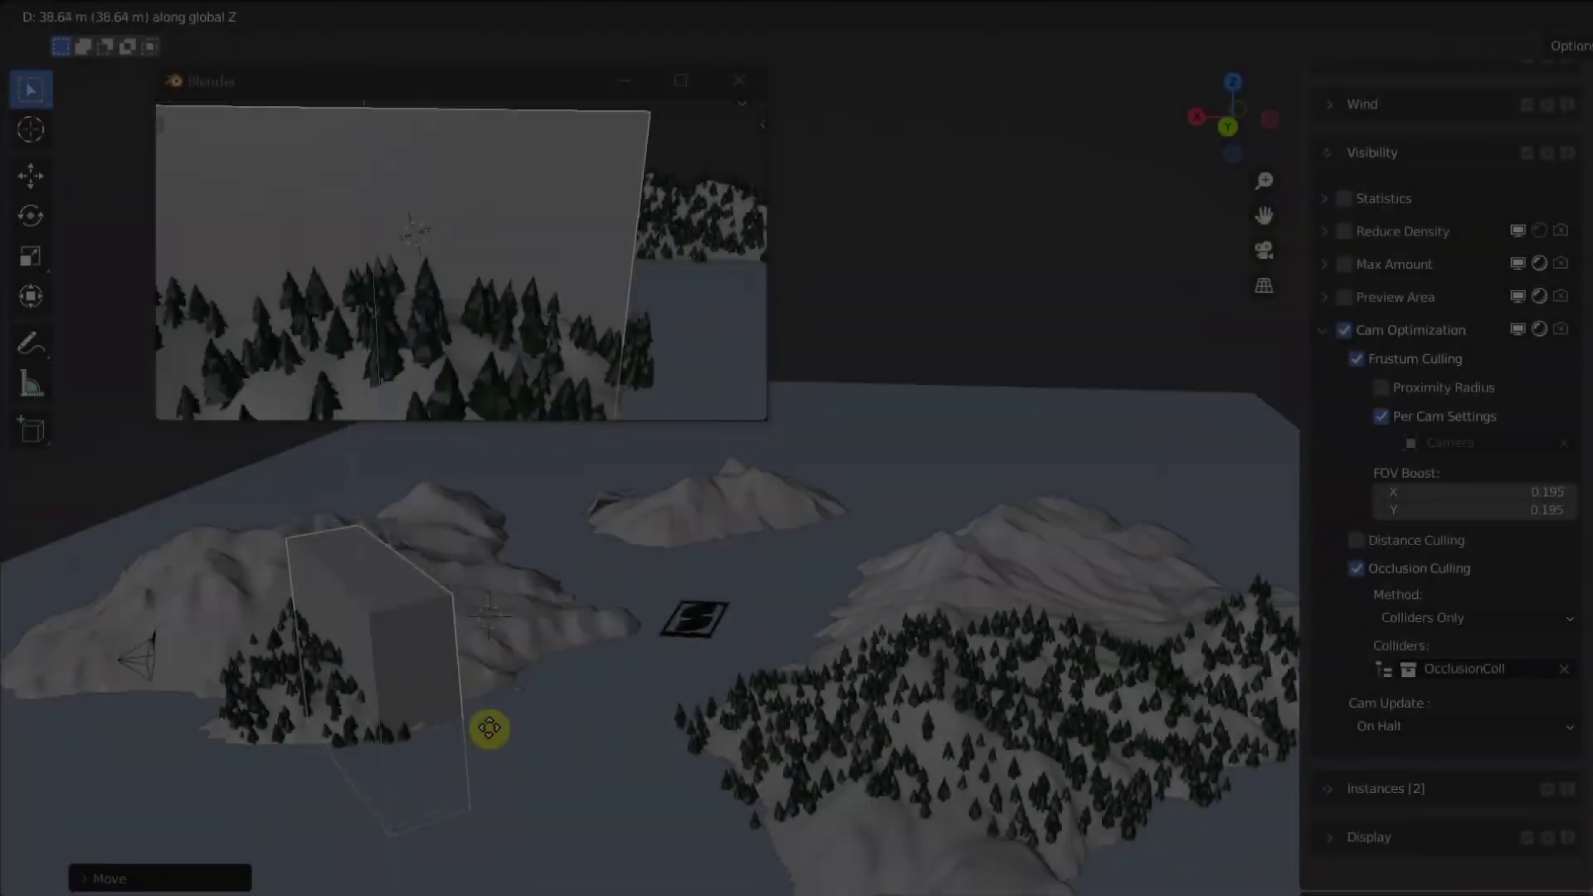
drag(490, 729, 484, 796)
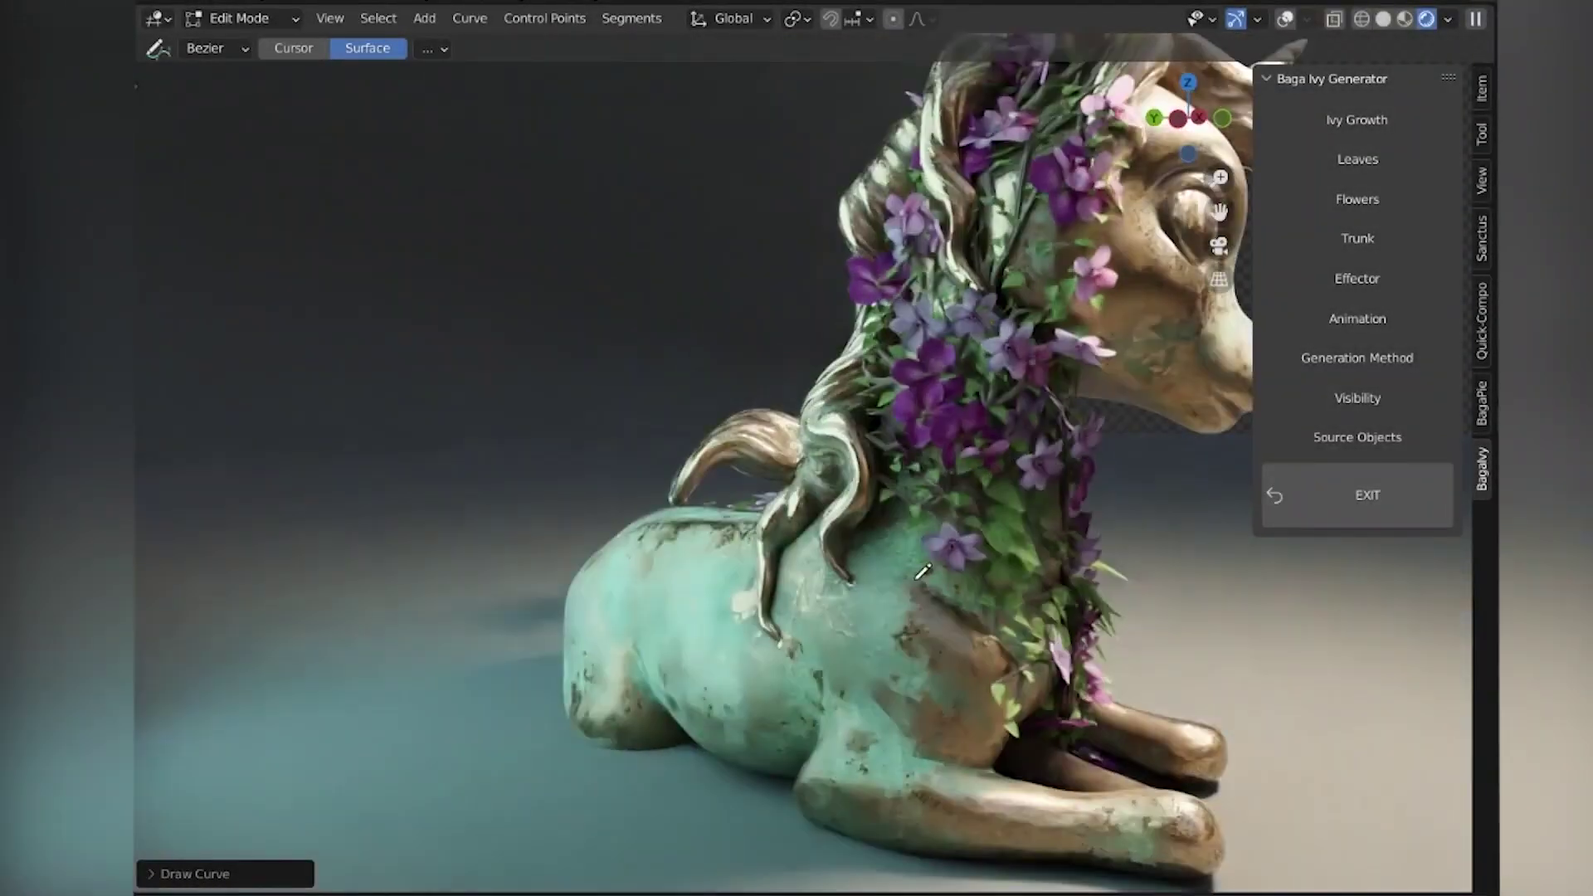
Draw a Baga Ivy surface stroke over the pony statue from its neck to its flank.
drag(859, 599, 630, 737)
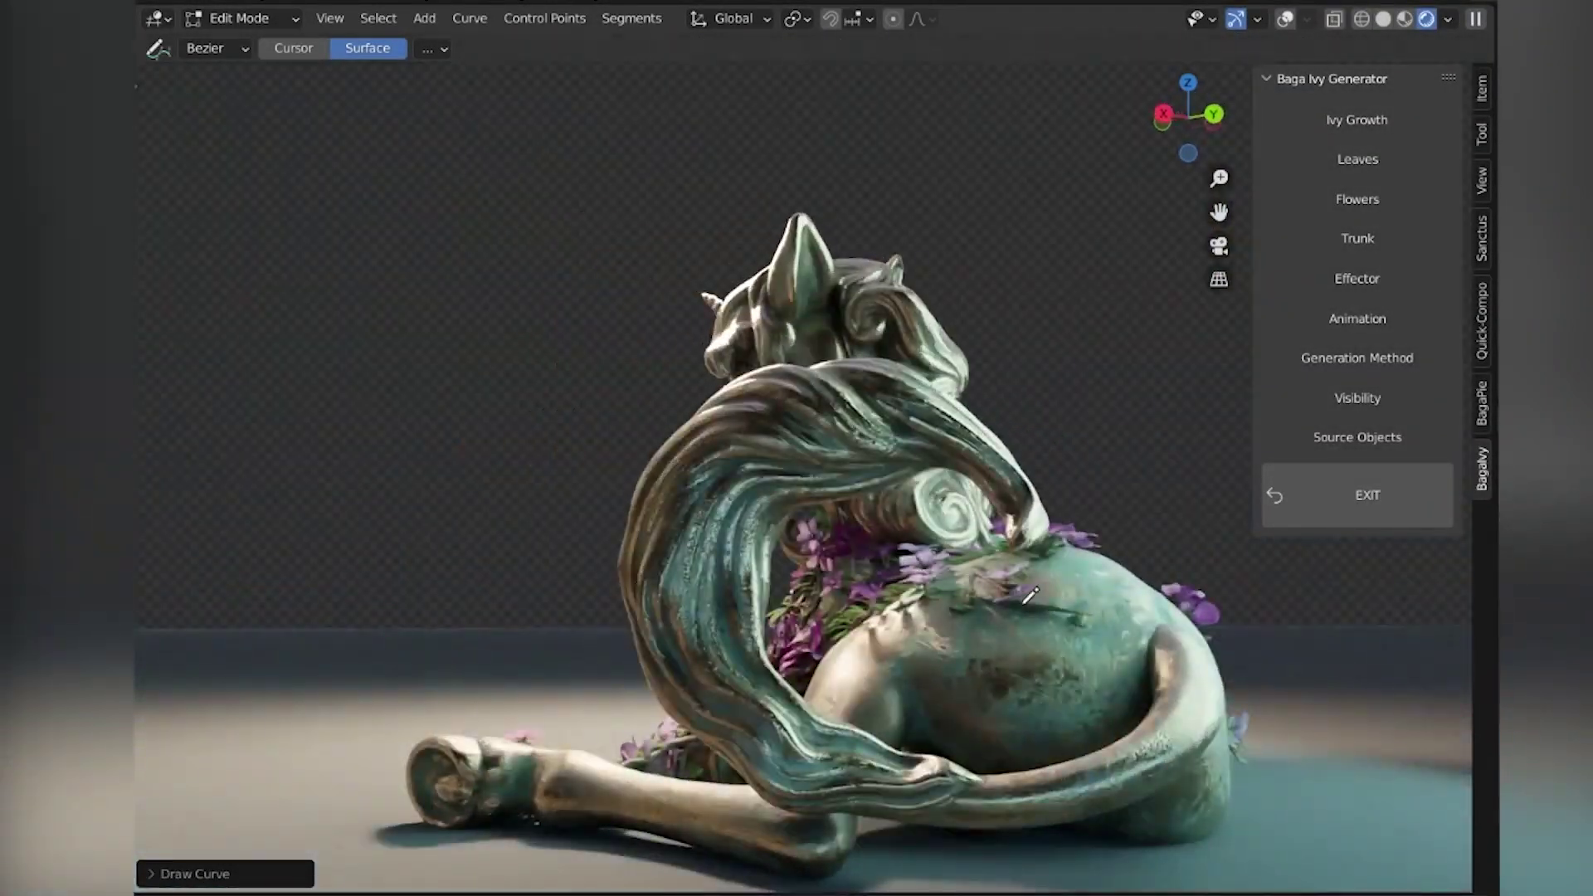